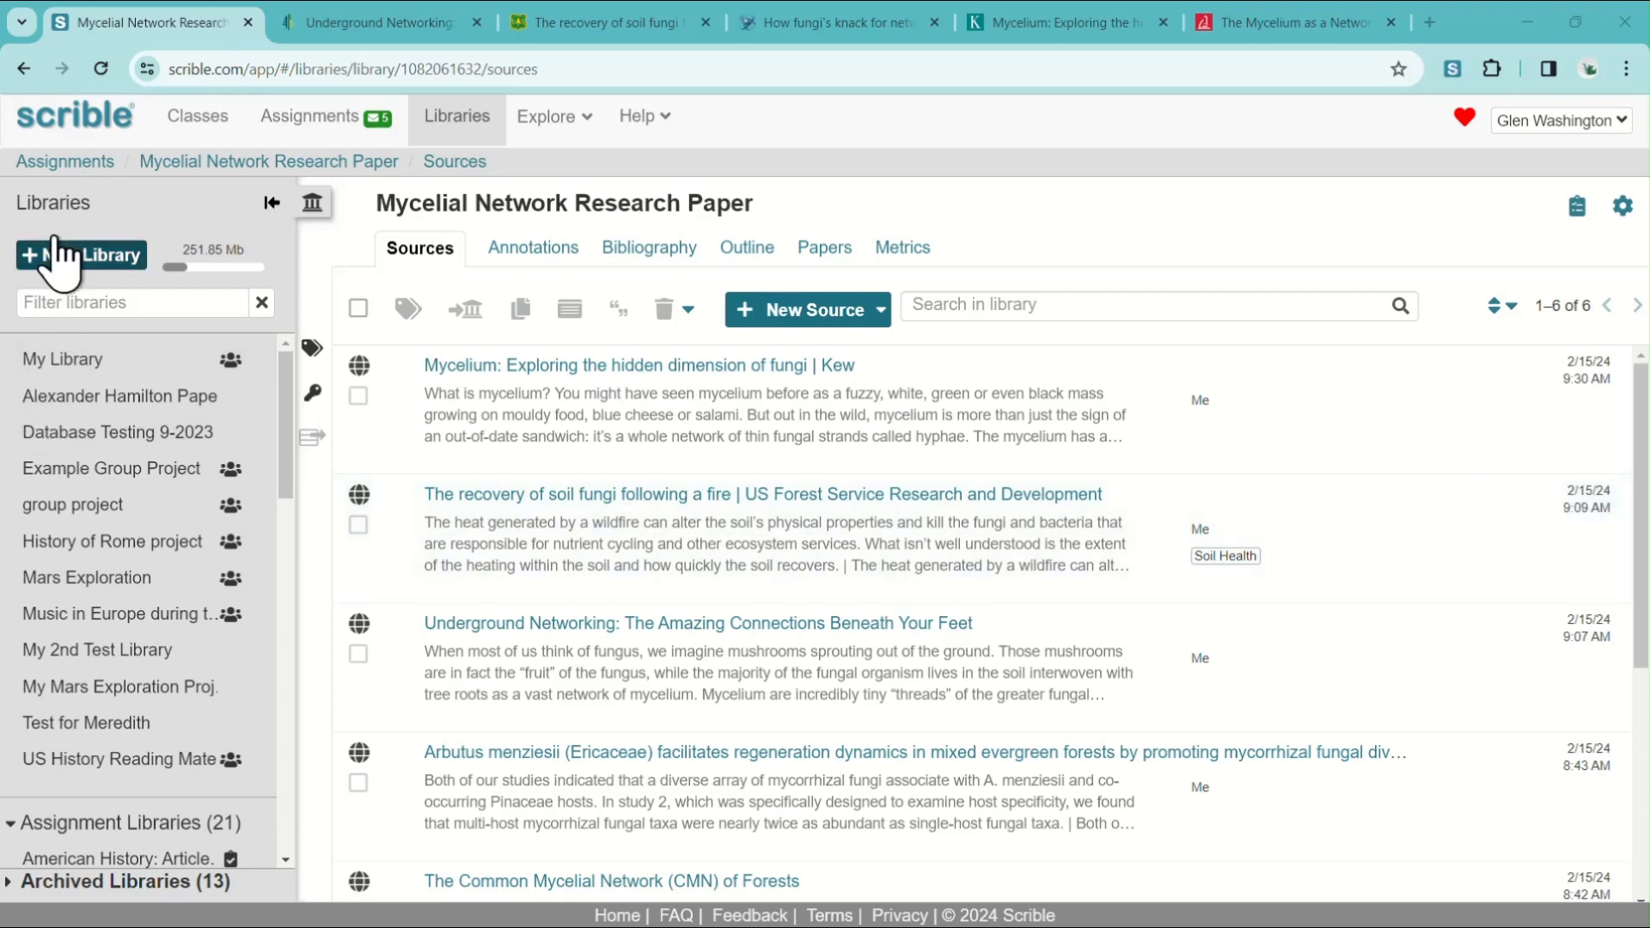
Open the Mycelial Network Research Paper assignment and go to its assignment library.
click(288, 124)
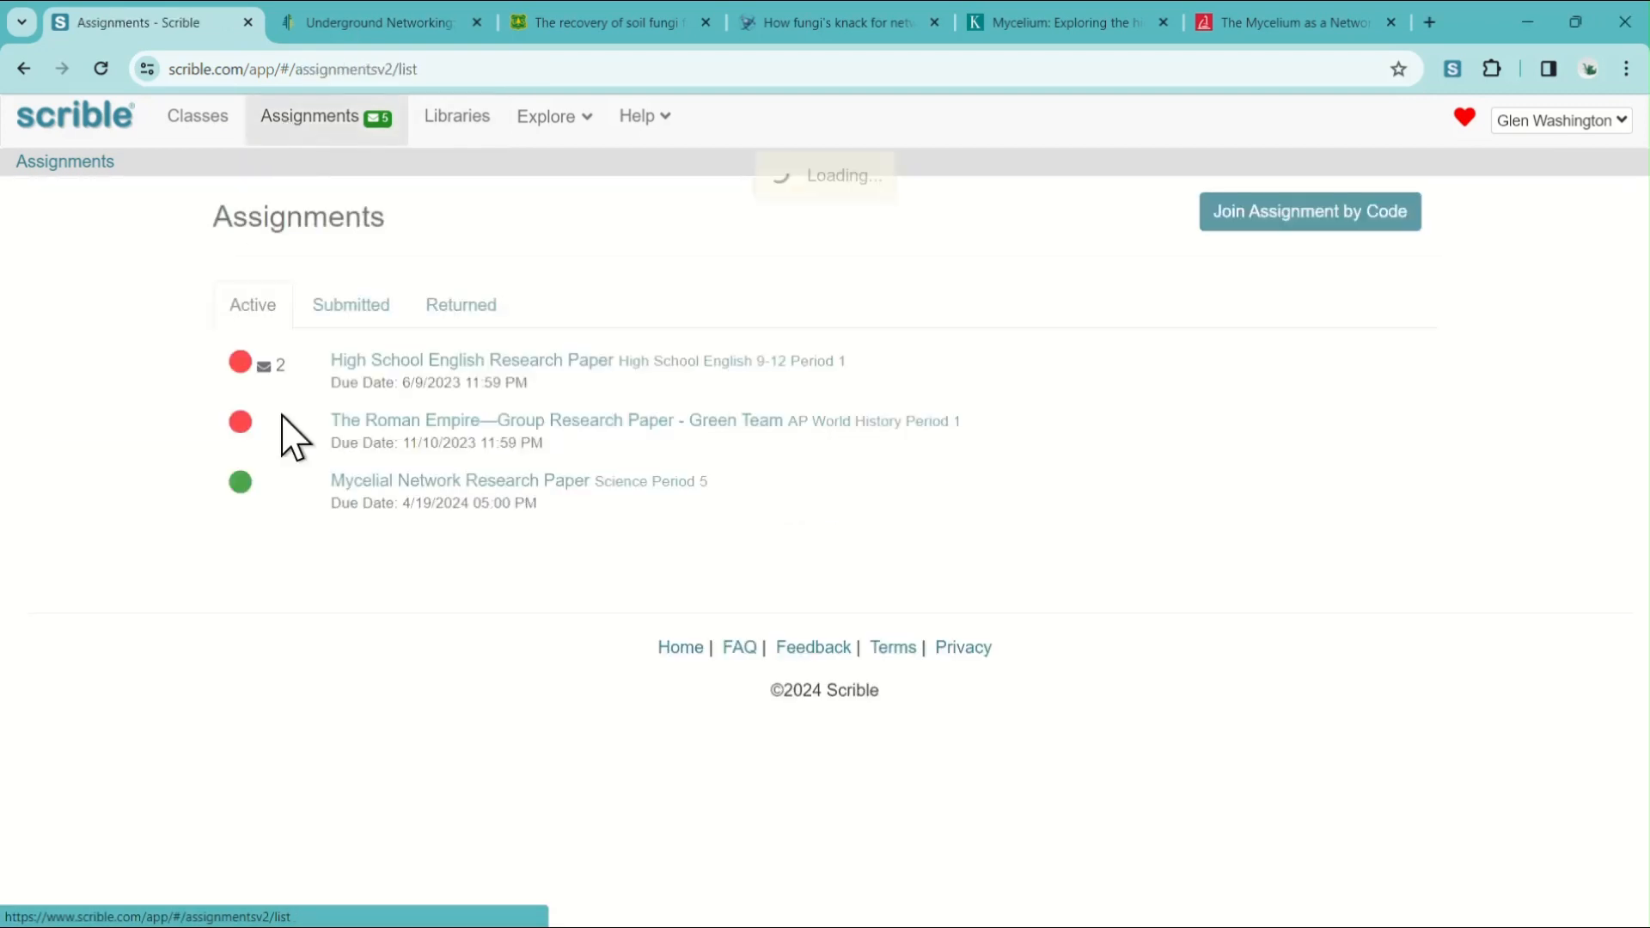
click(500, 481)
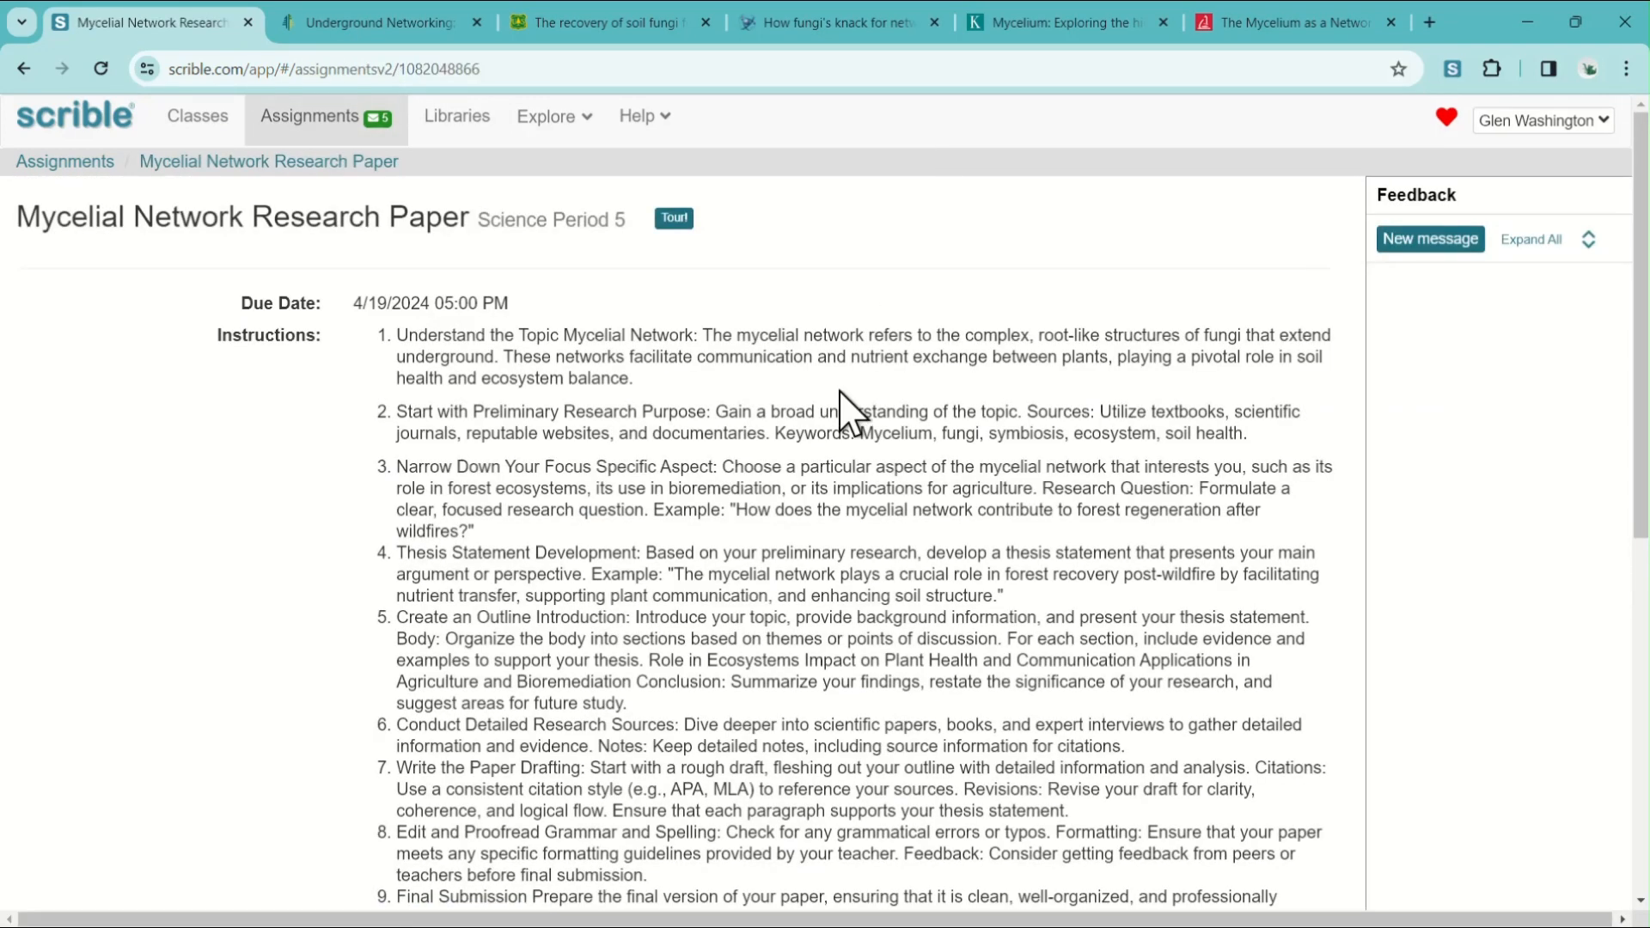
scroll(782, 413, down, 5)
scroll(756, 447, down, 5)
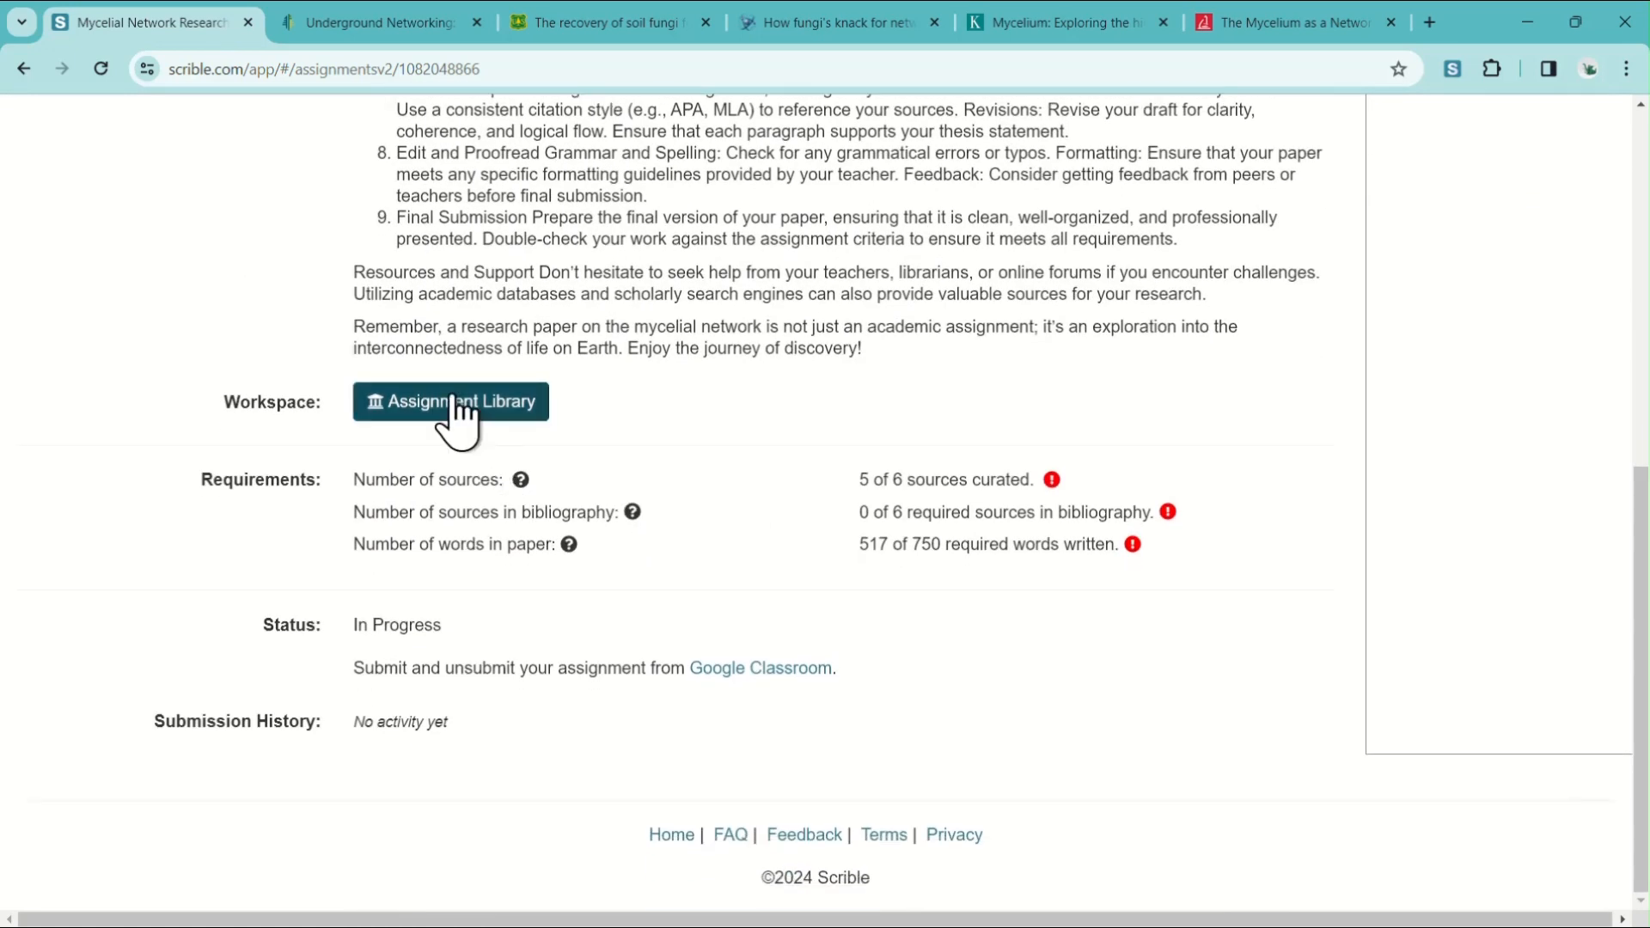
click(458, 403)
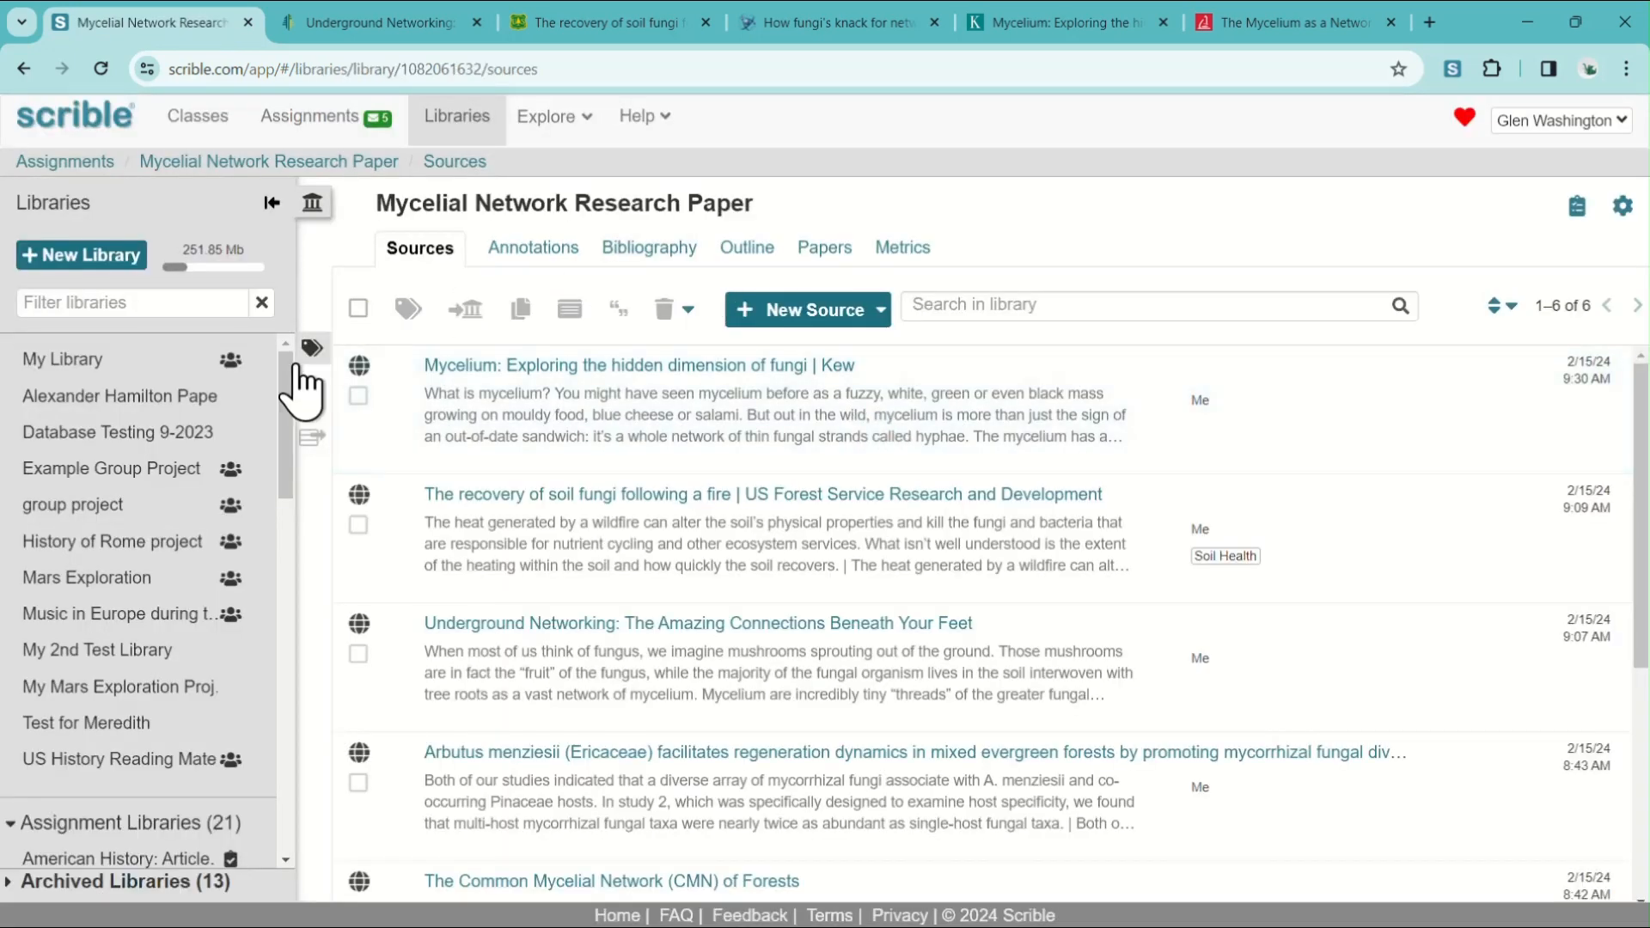
Save the article "The Mycelium as a Network" to the assignment library with the Scrible toolbar.
scroll(865, 481, down, 4)
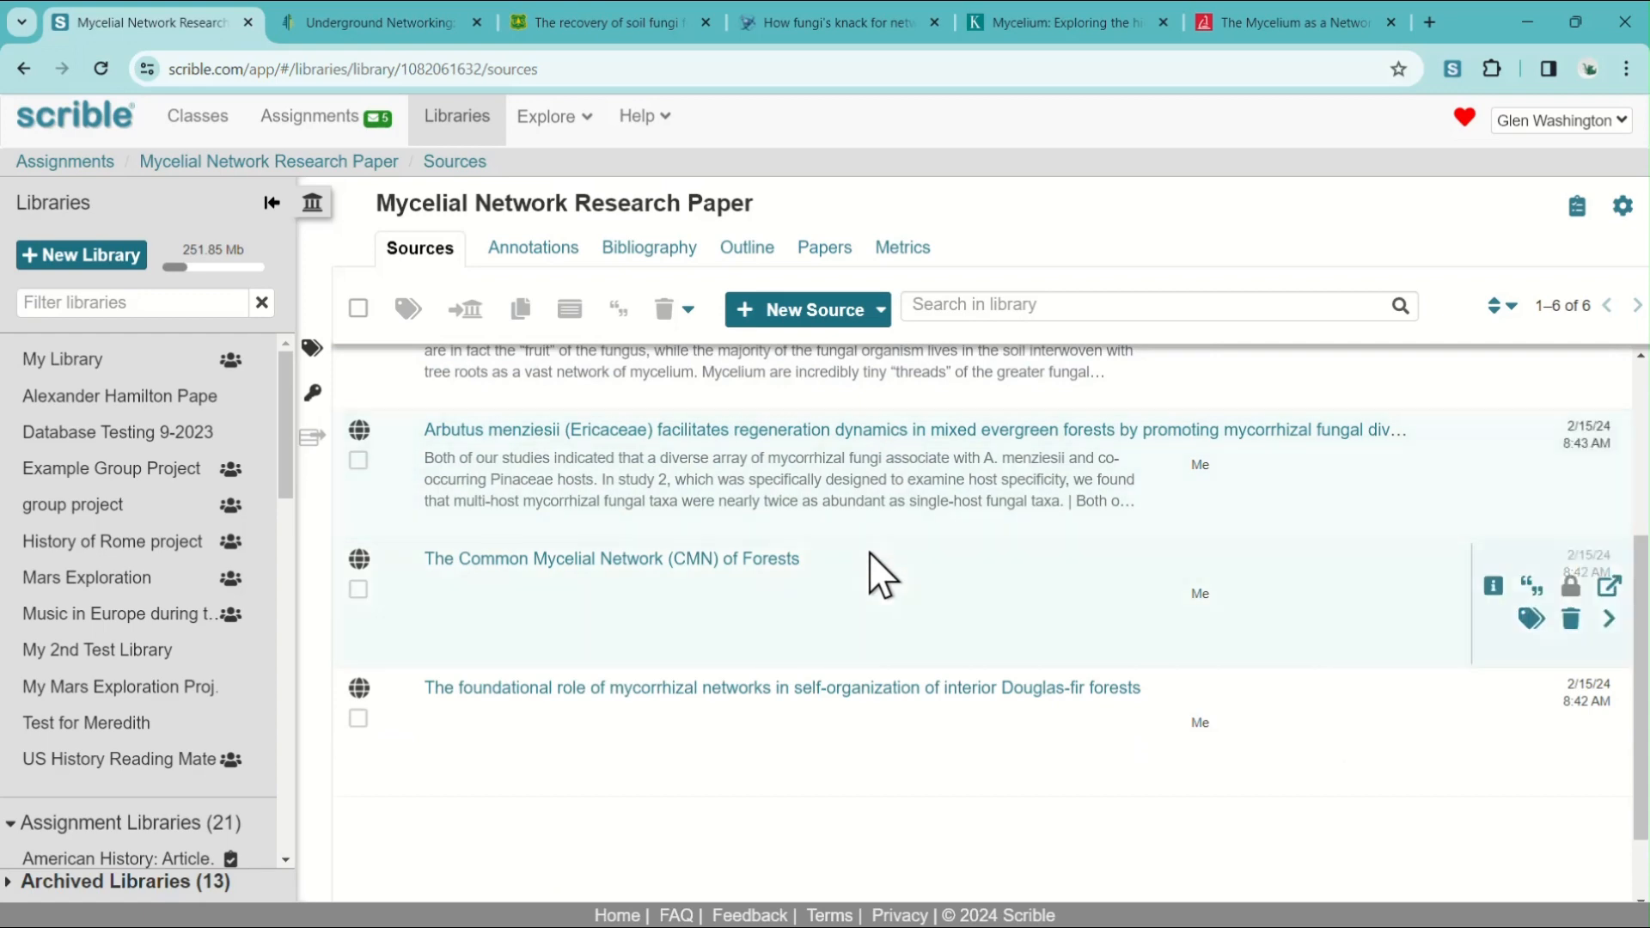
scroll(861, 560, up, 4)
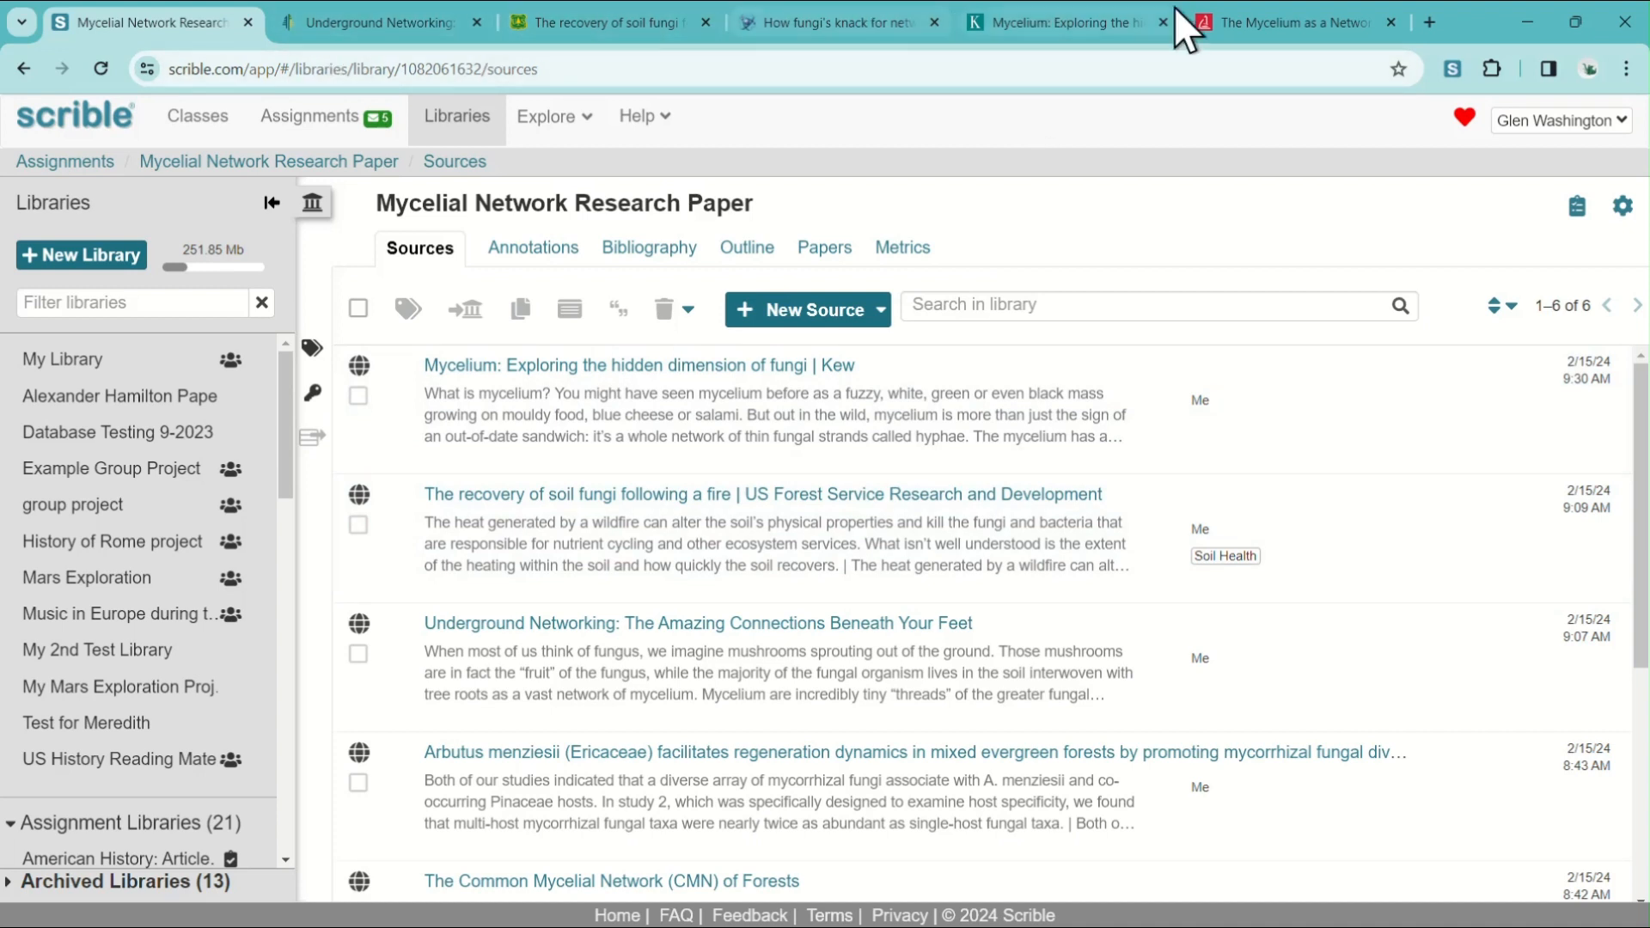
click(1273, 24)
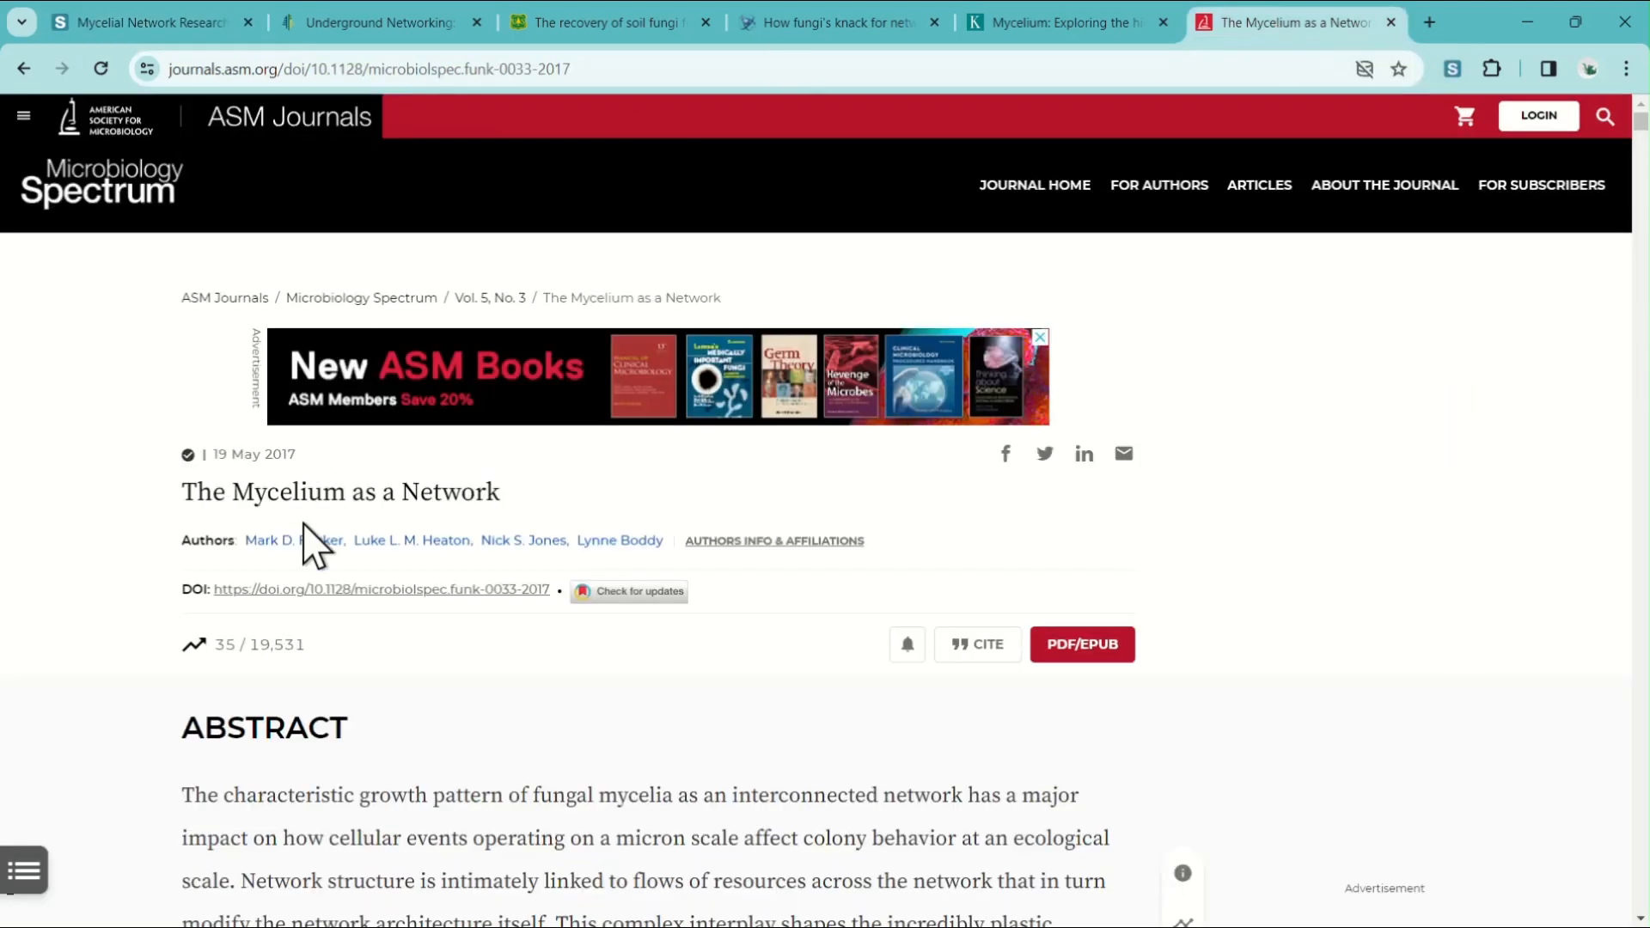
scroll(683, 593, down, 5)
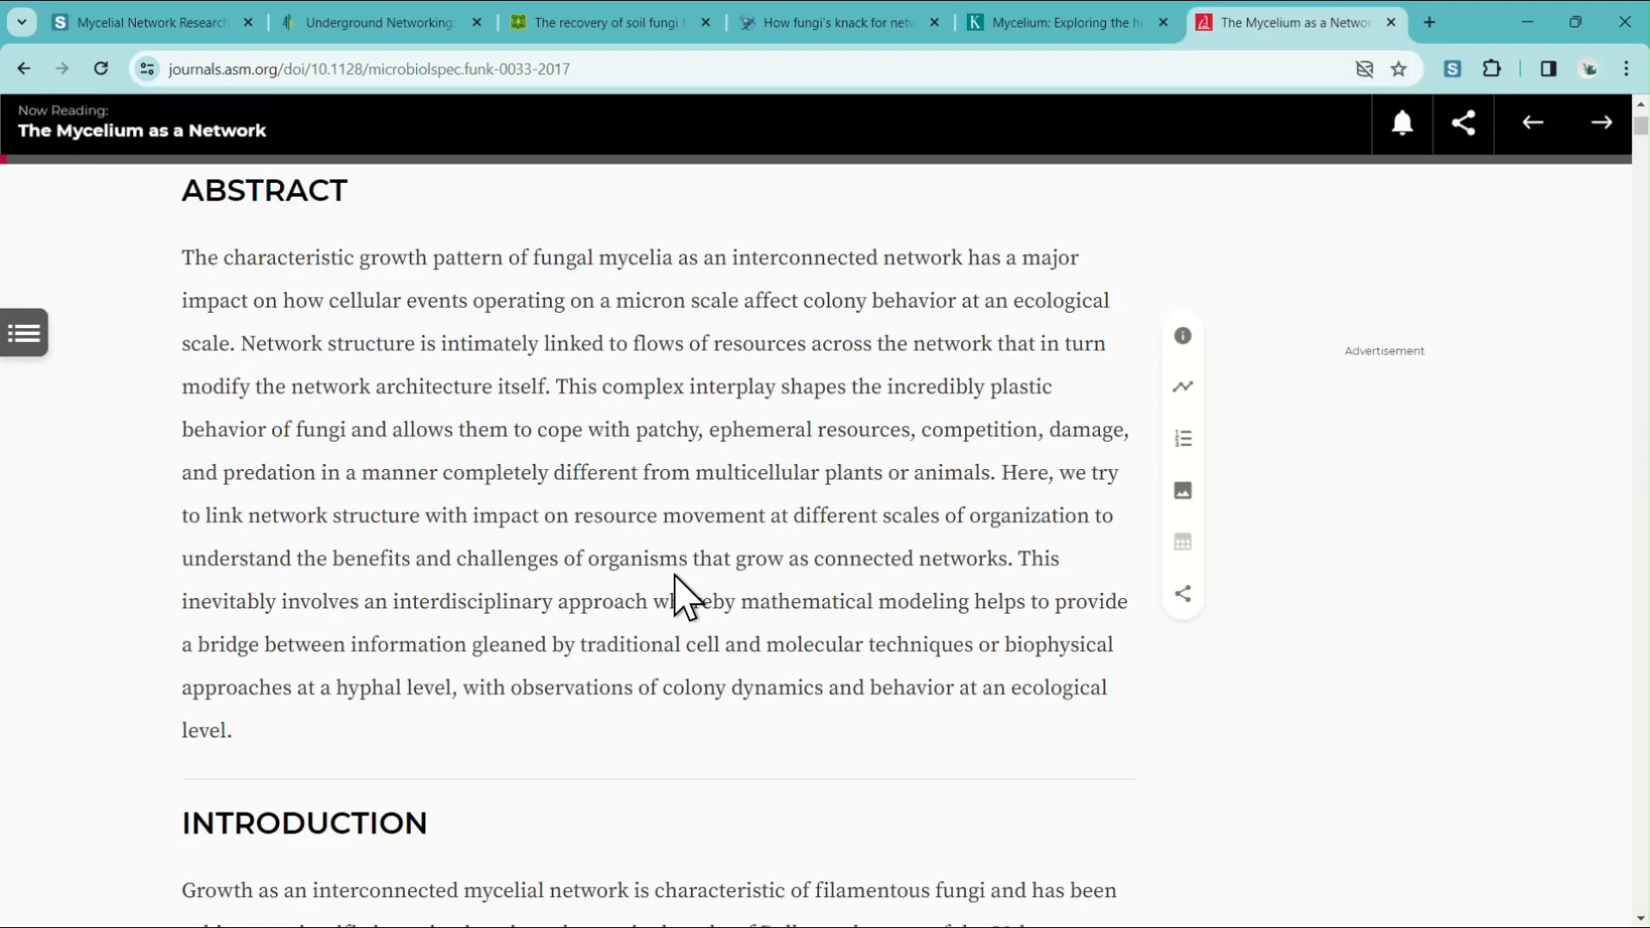
scroll(679, 593, up, 5)
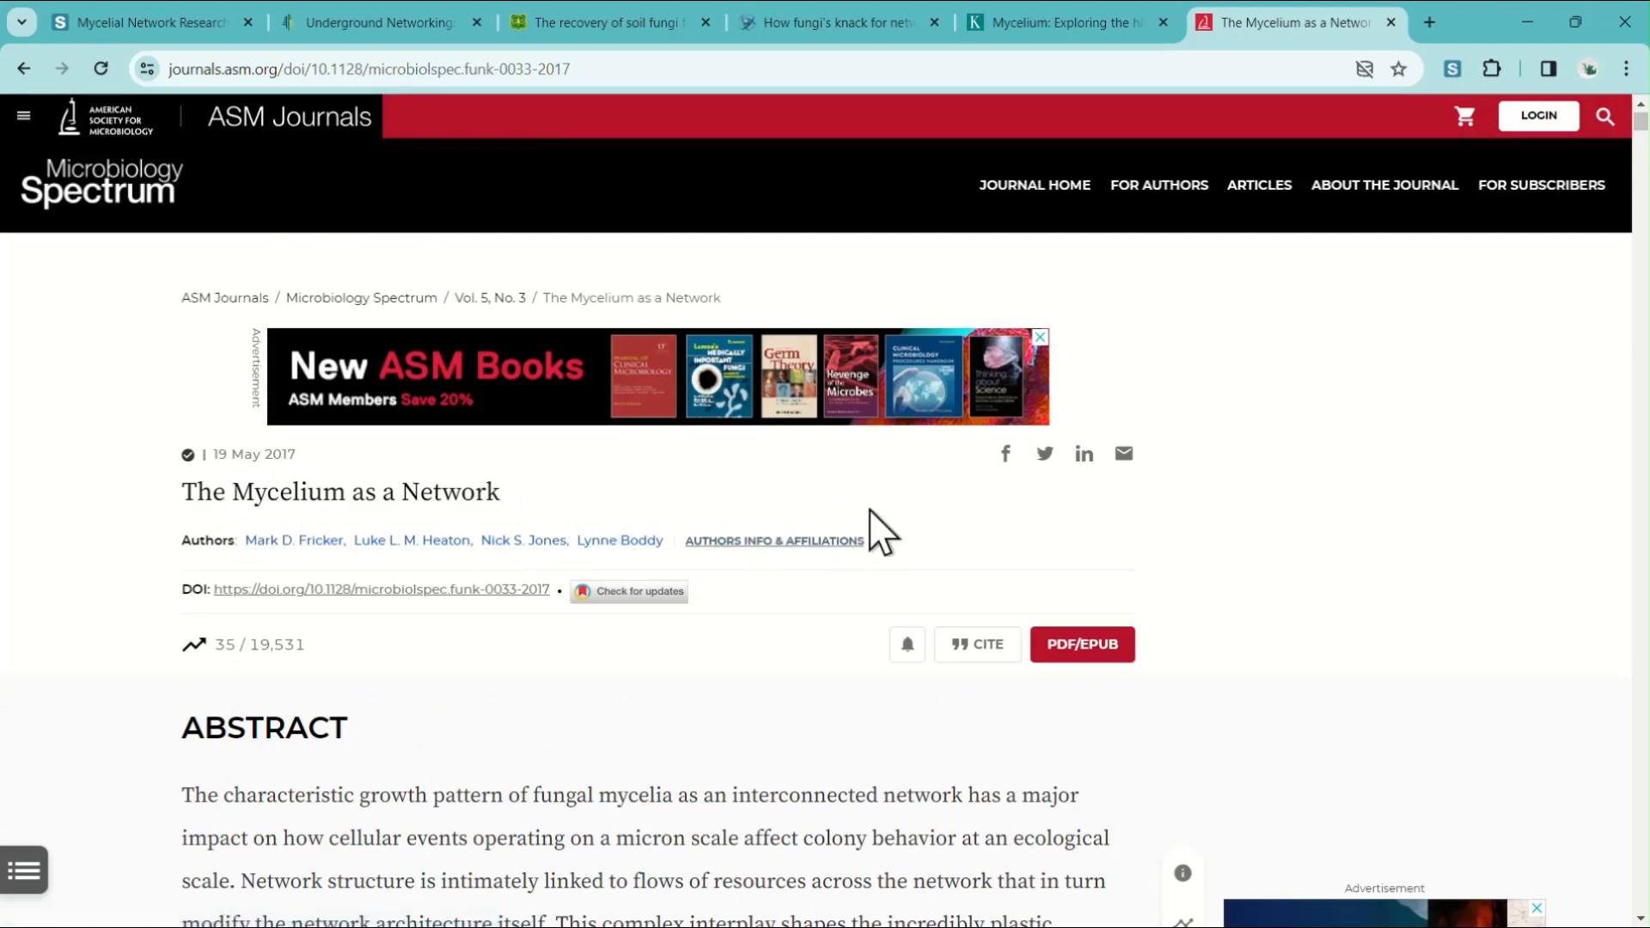
click(1453, 72)
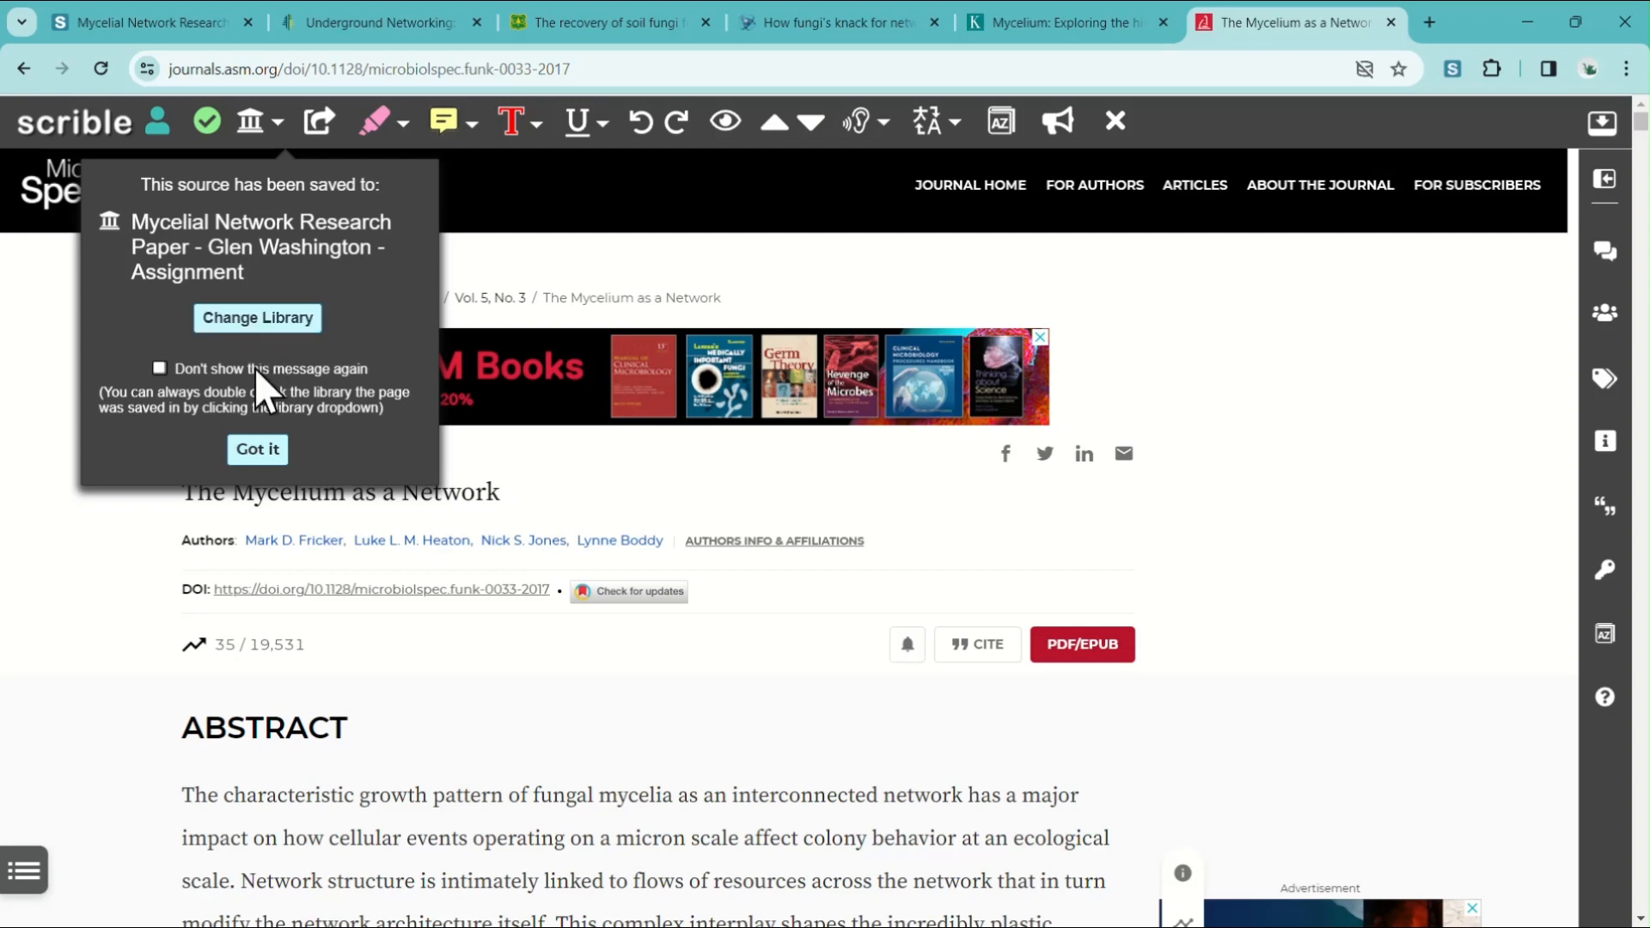
click(256, 450)
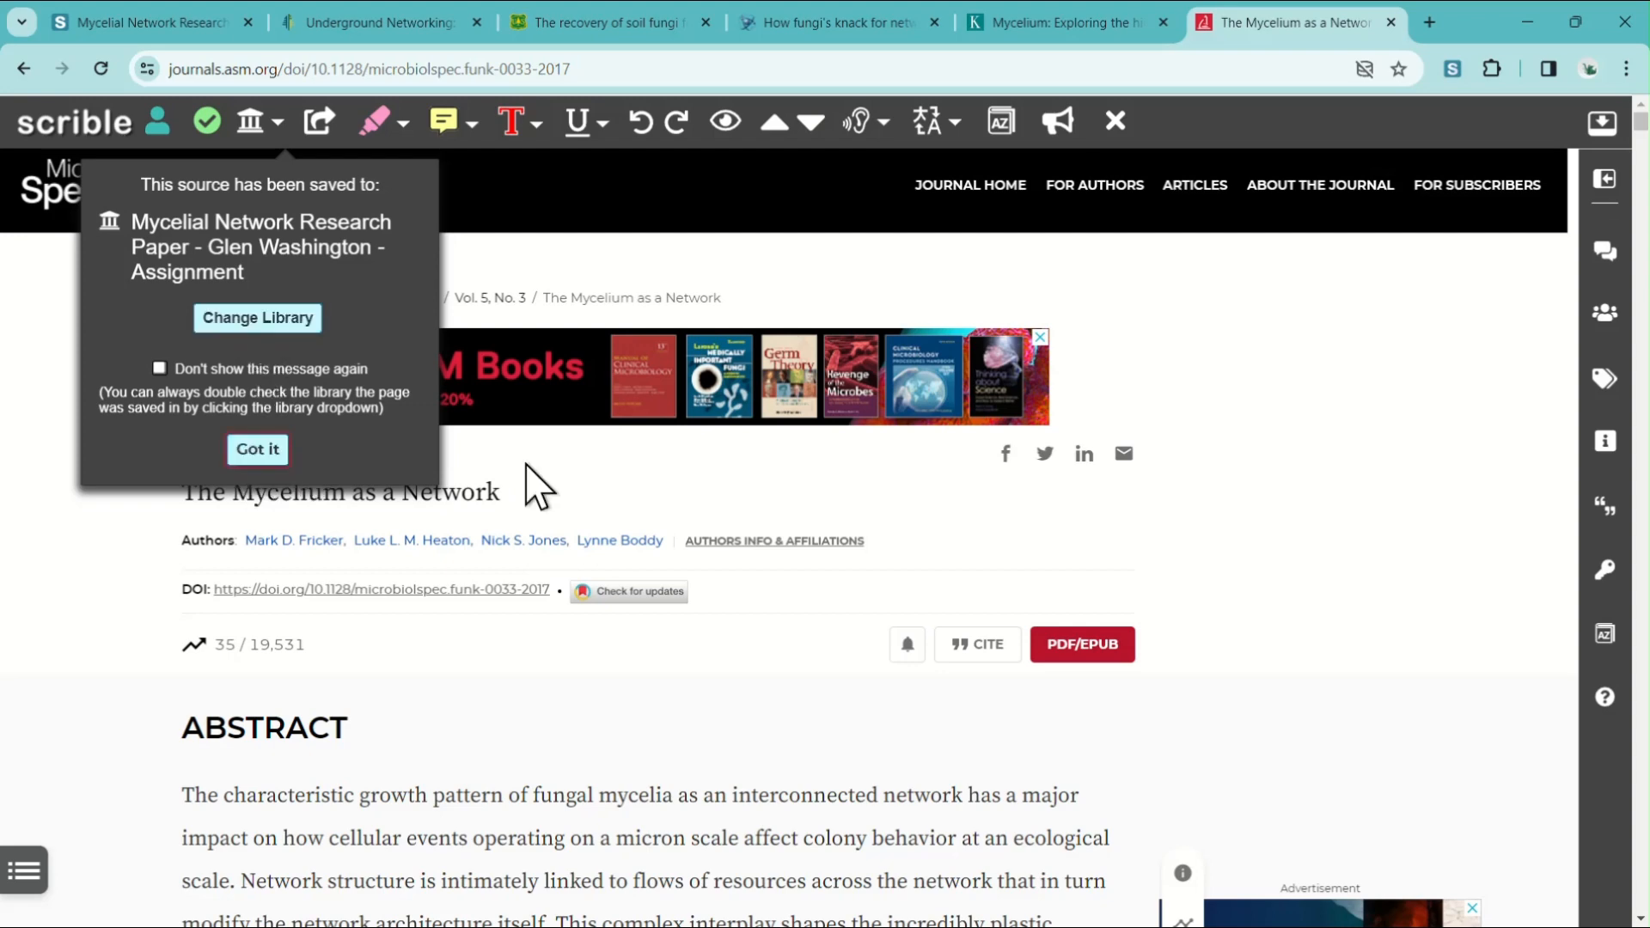
Highlight the first paragraph under "Growth at the Hyphal Tip" in light green.
scroll(755, 490, down, 3)
scroll(755, 476, down, 10)
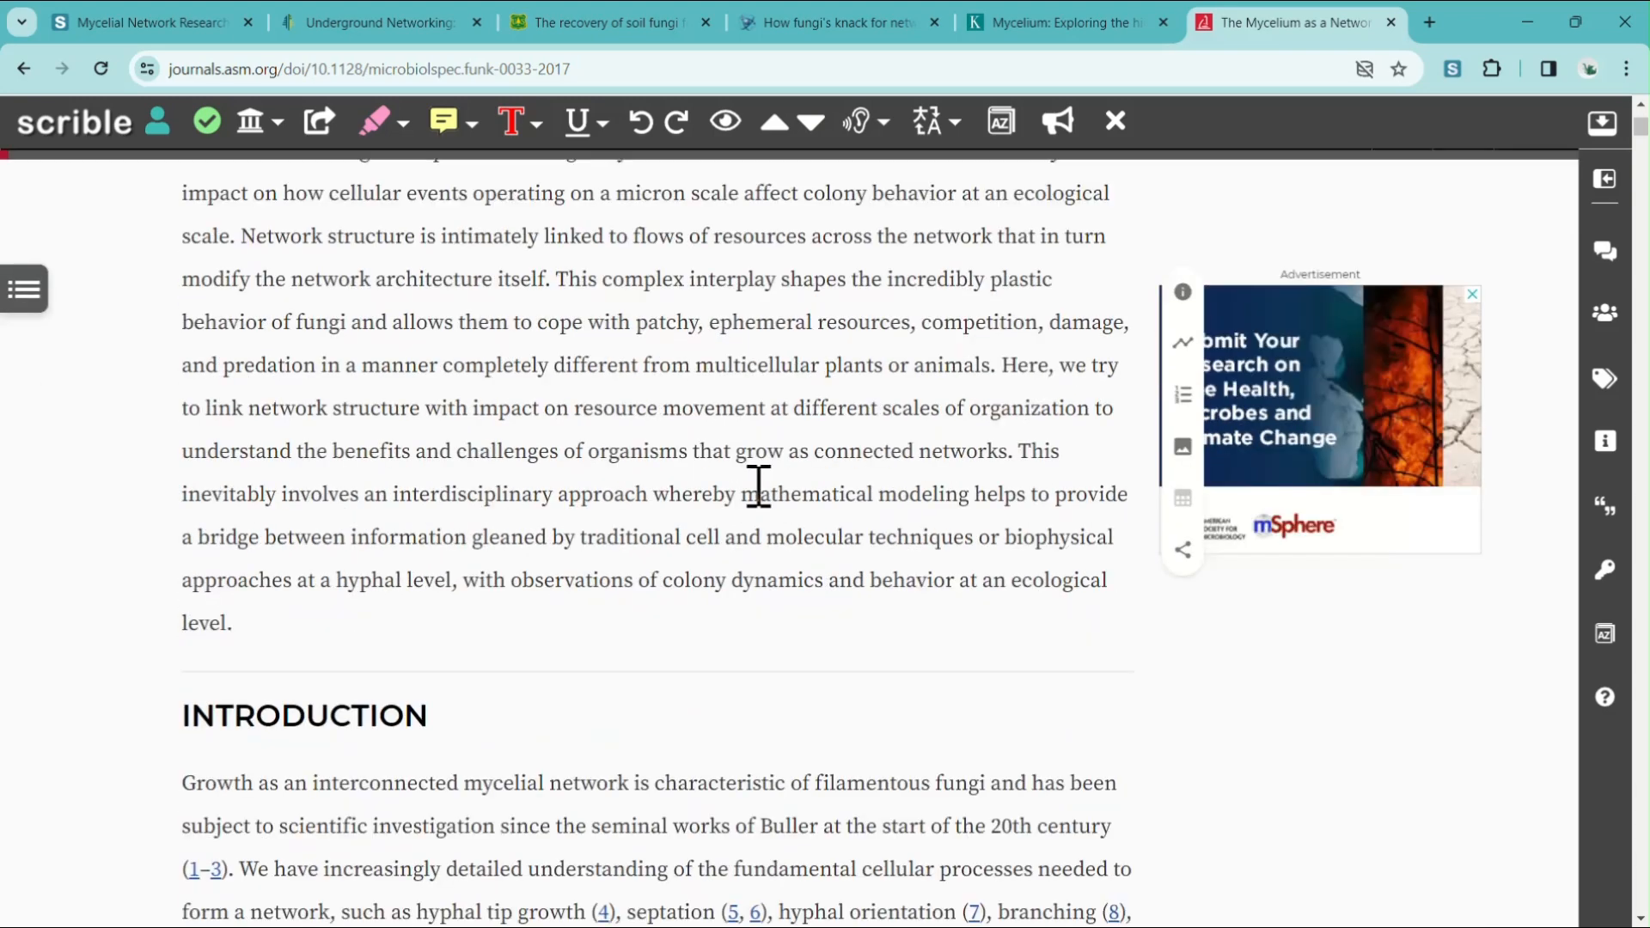
scroll(758, 485, down, 15)
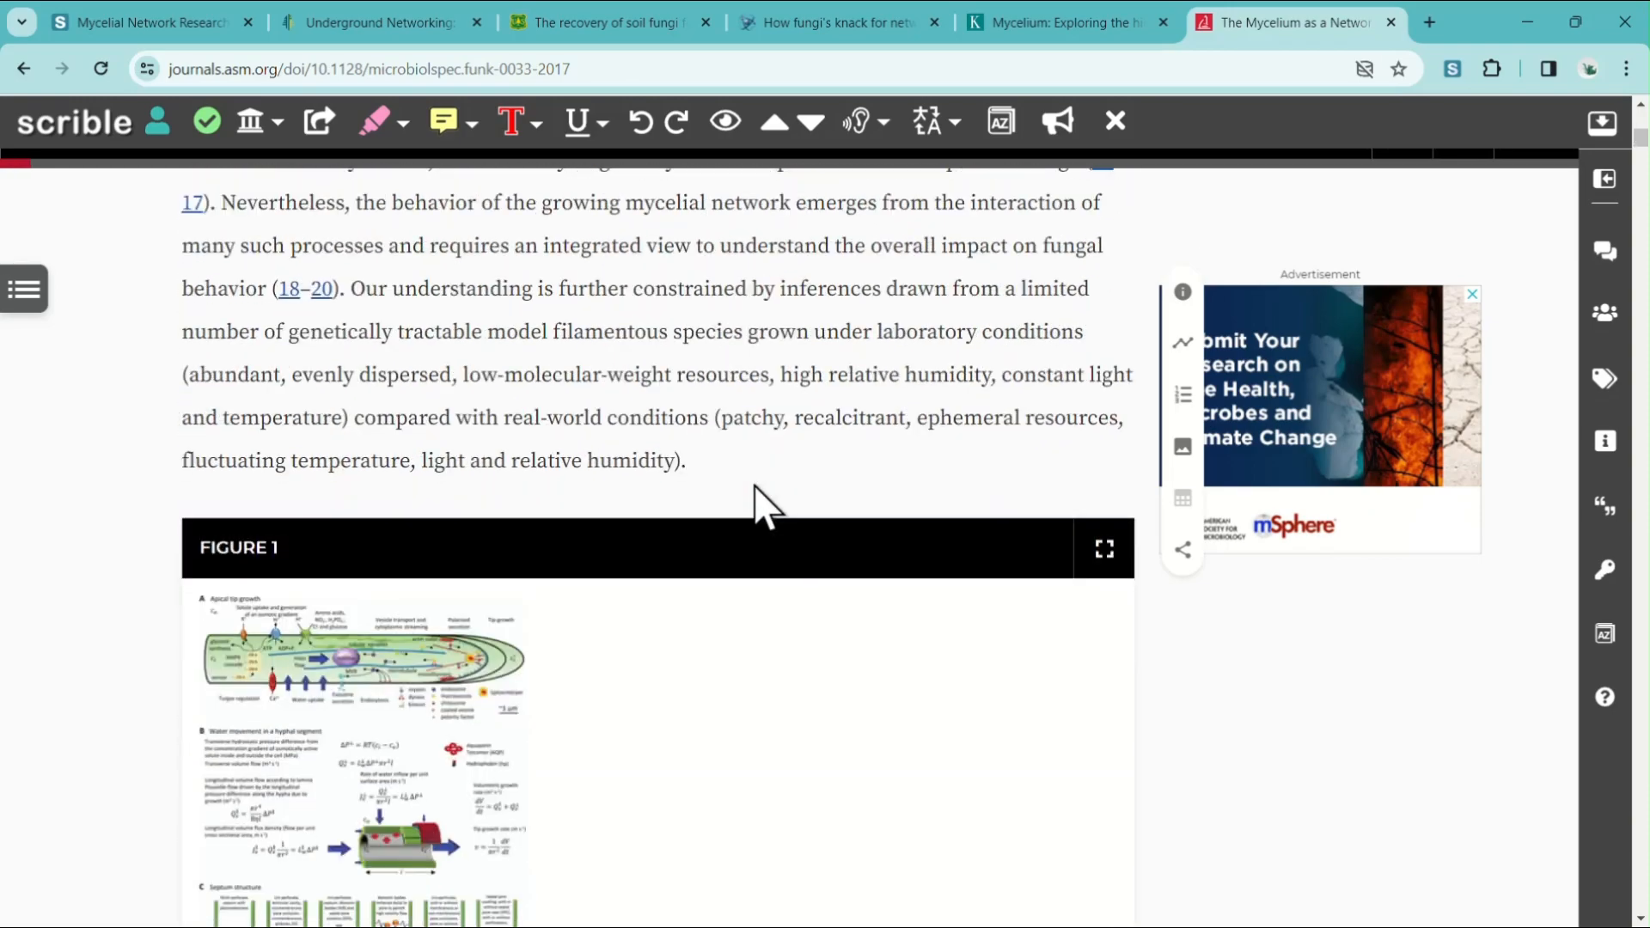
scroll(759, 485, down, 10)
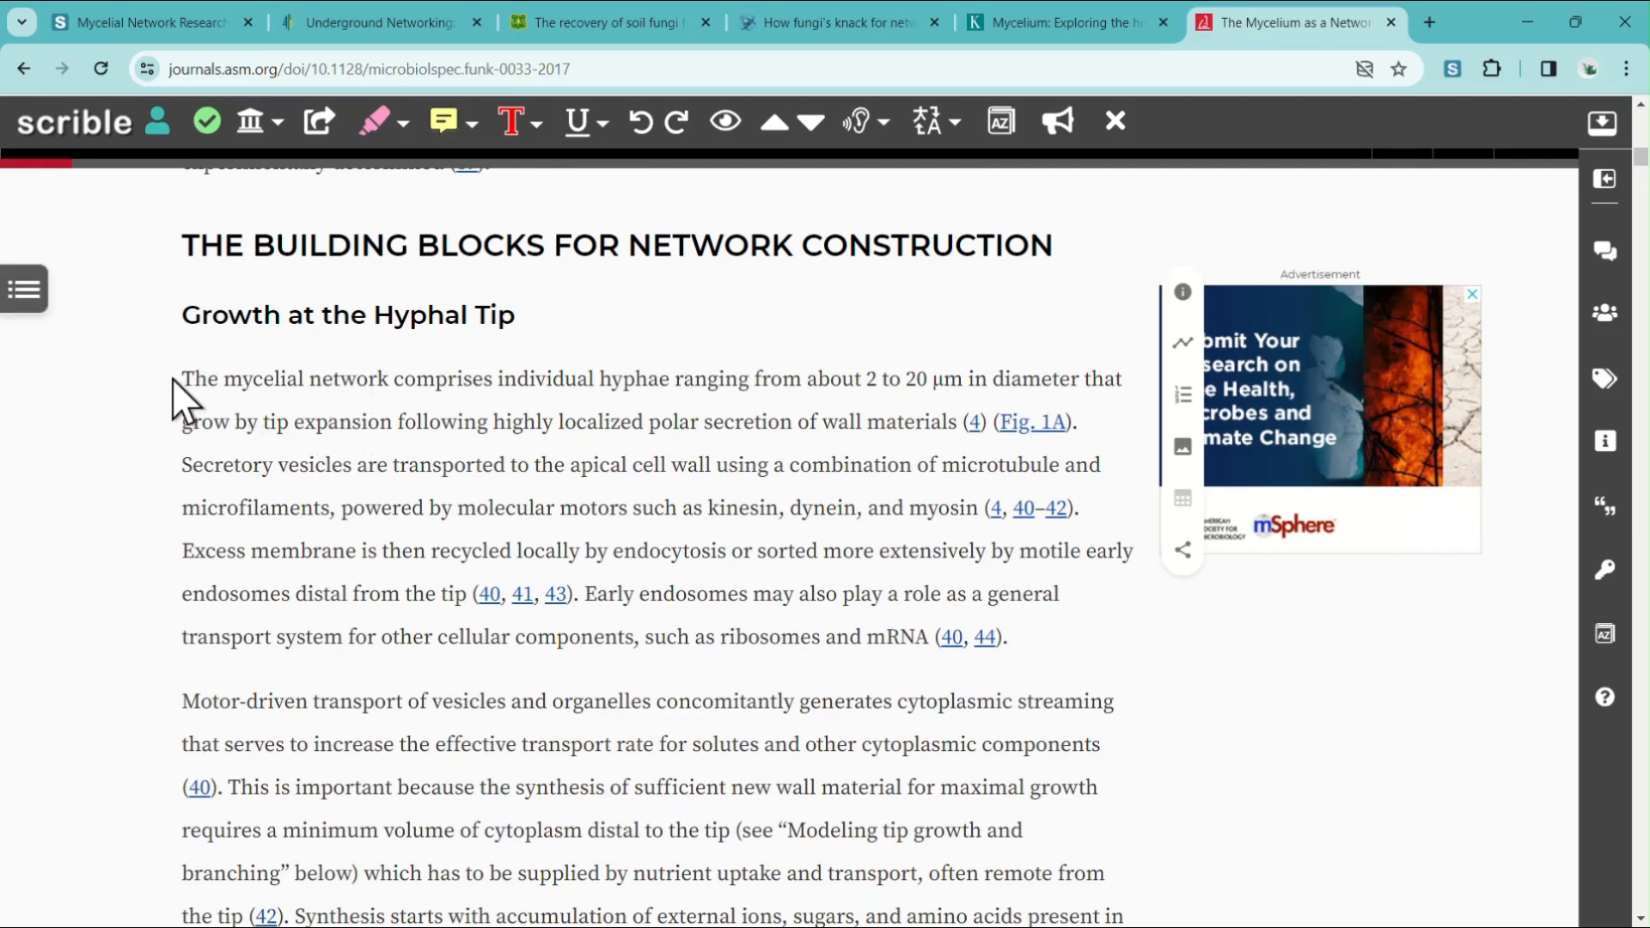
drag(176, 380, 1035, 667)
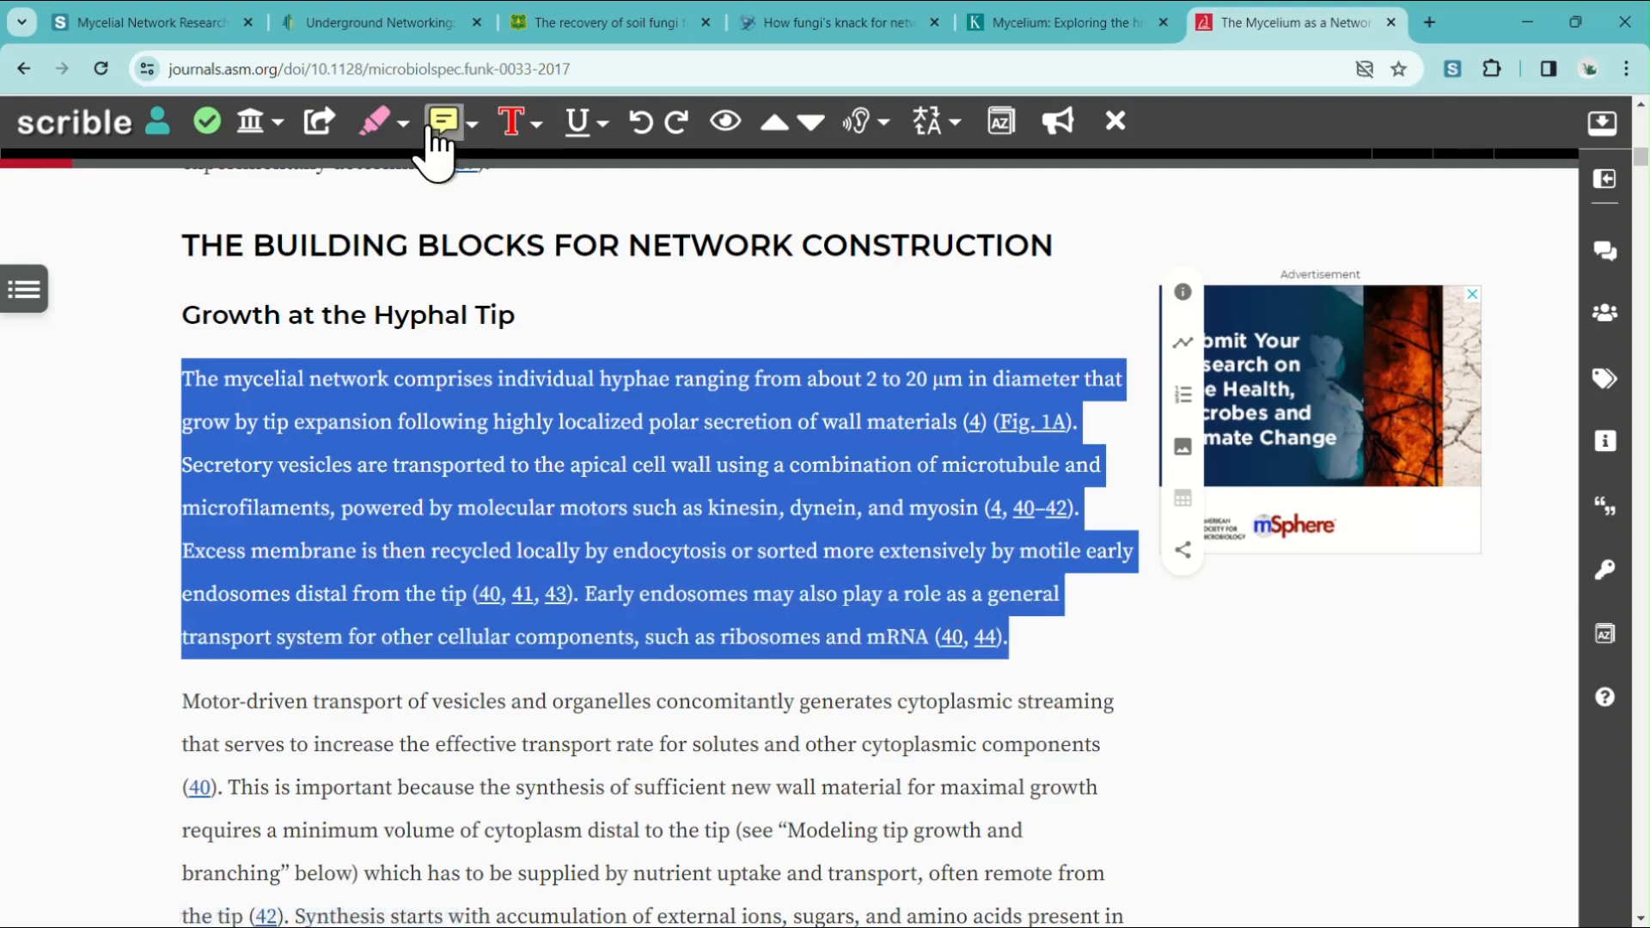
click(400, 123)
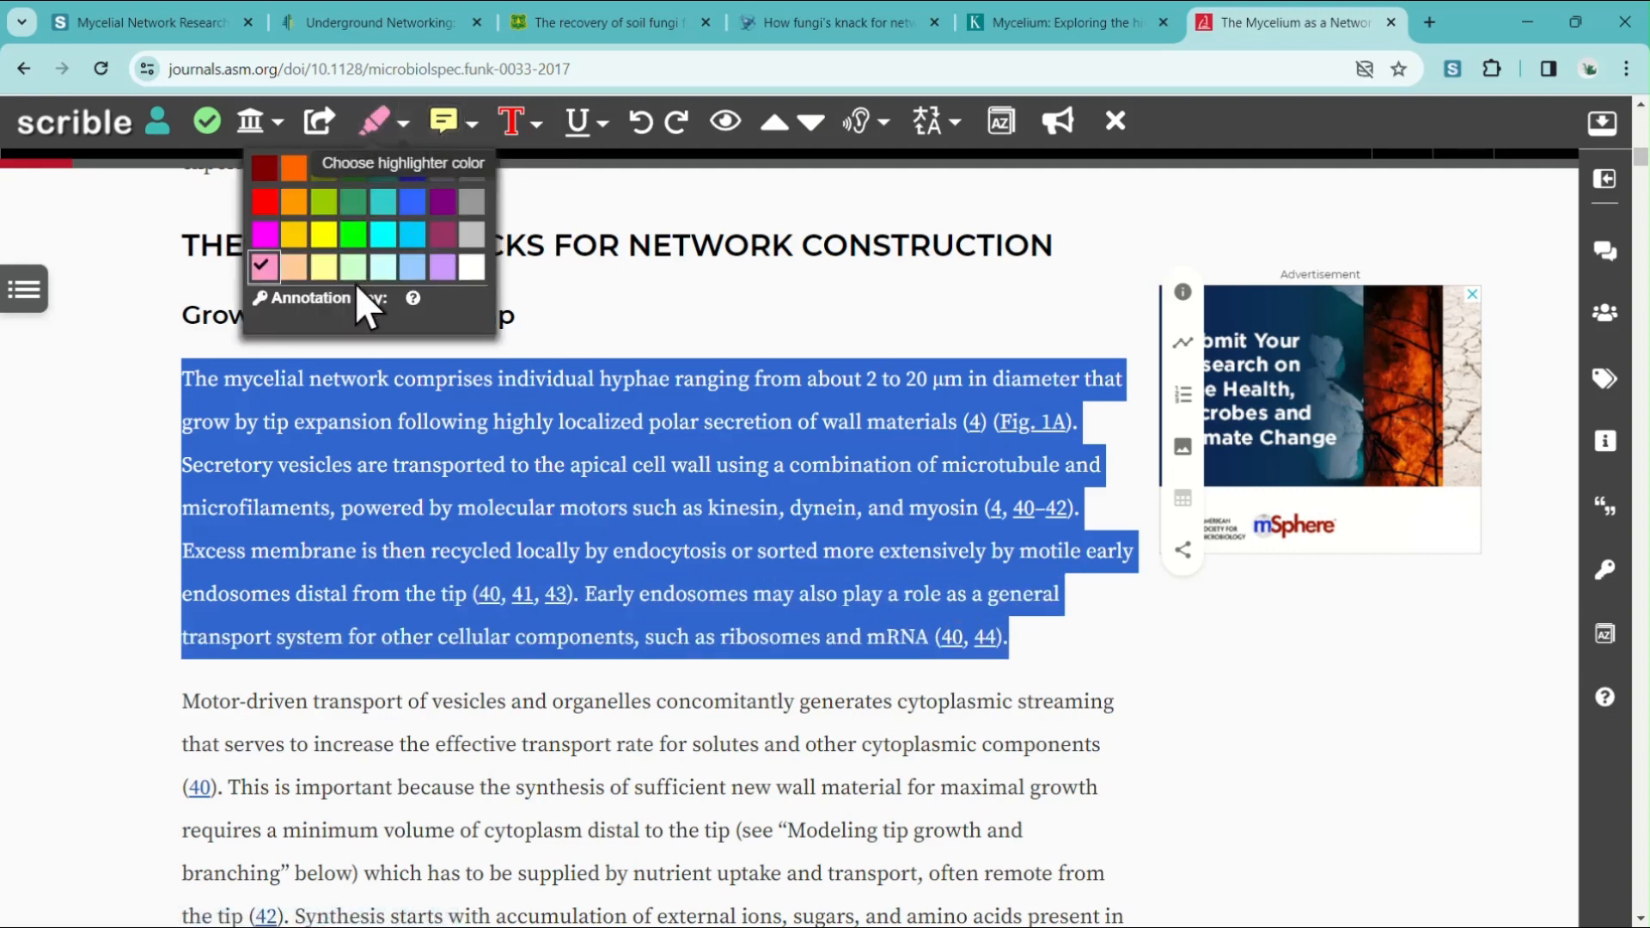
click(352, 232)
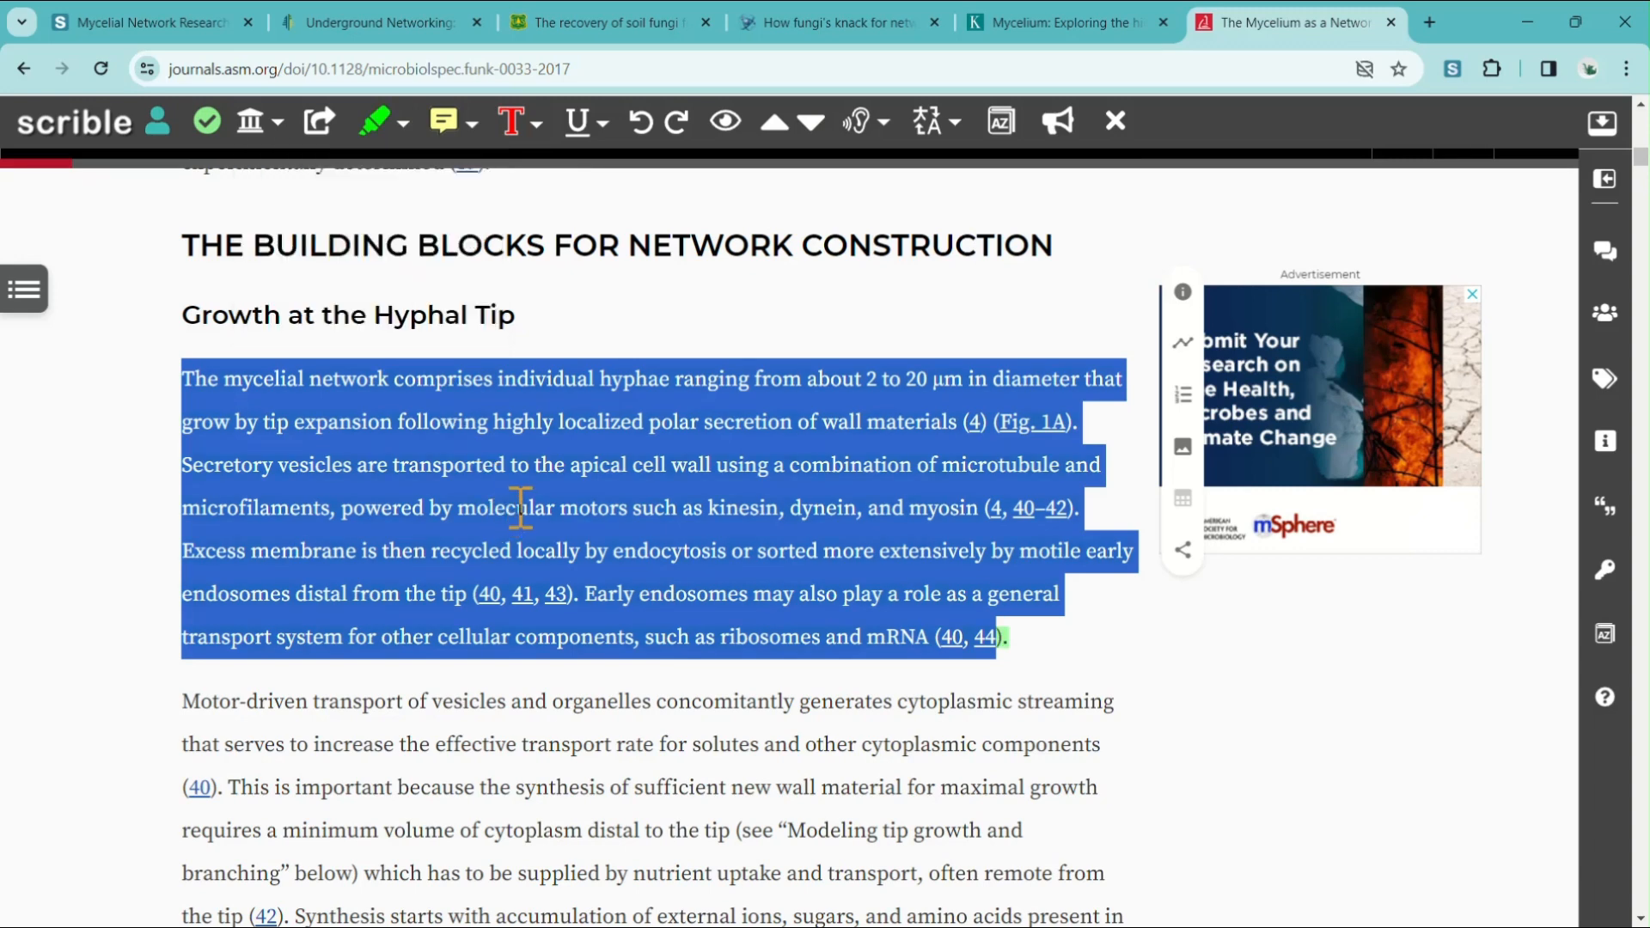
Add a plain-language paraphrase to the highlighted paragraph, switching the note type from Comment to Paraphrase.
click(571, 464)
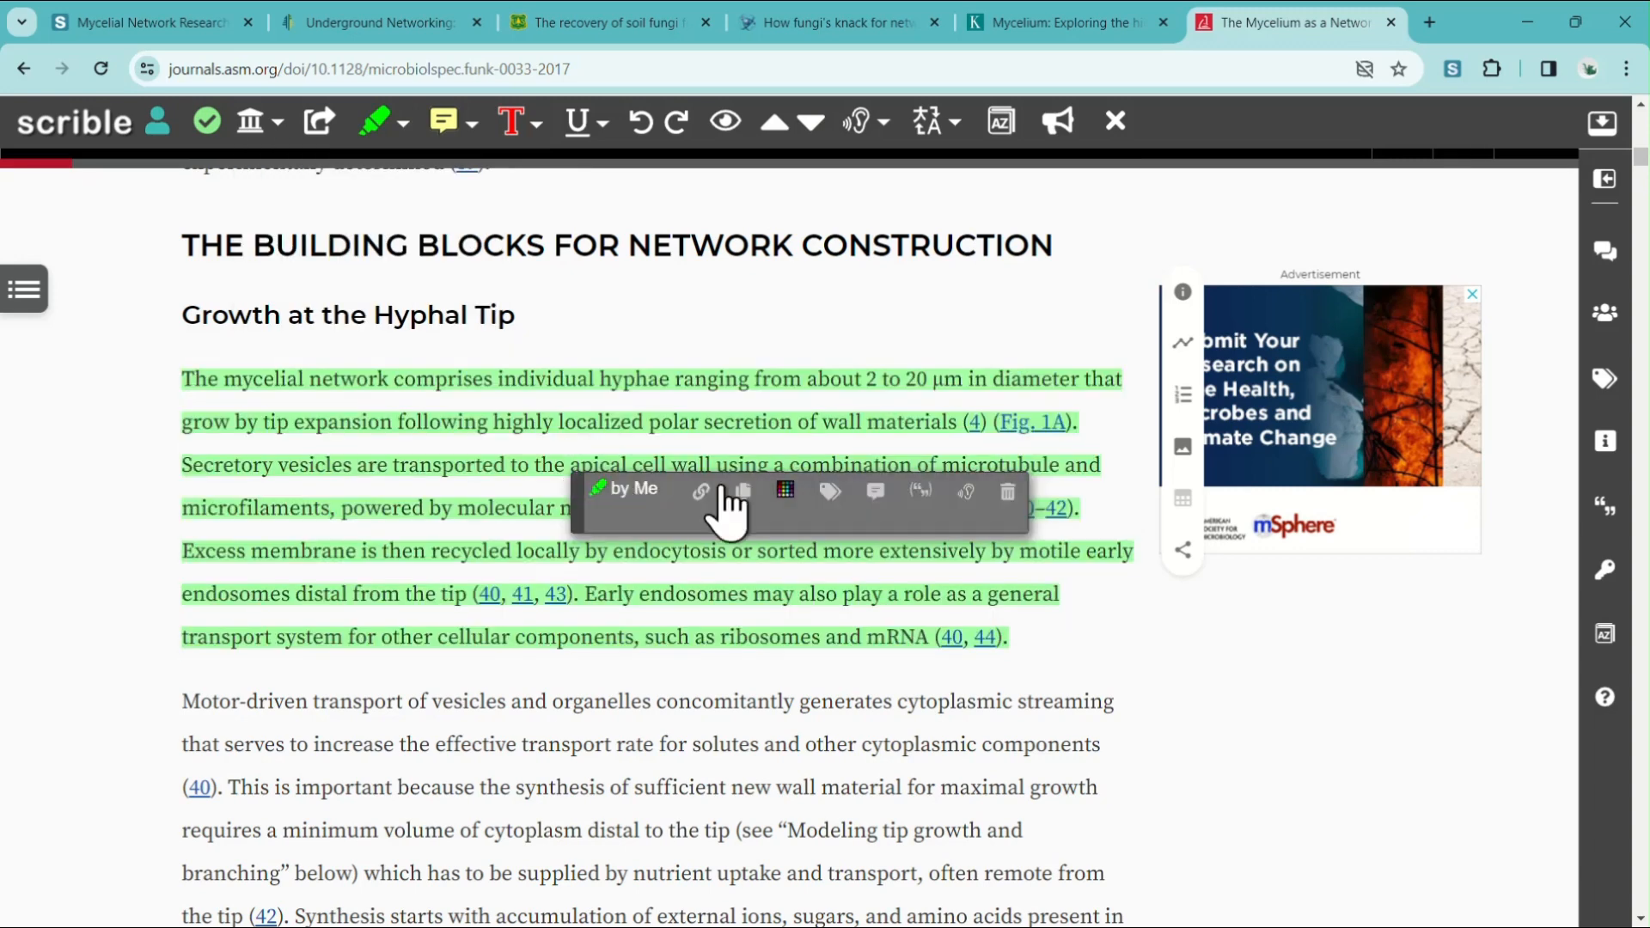
click(877, 492)
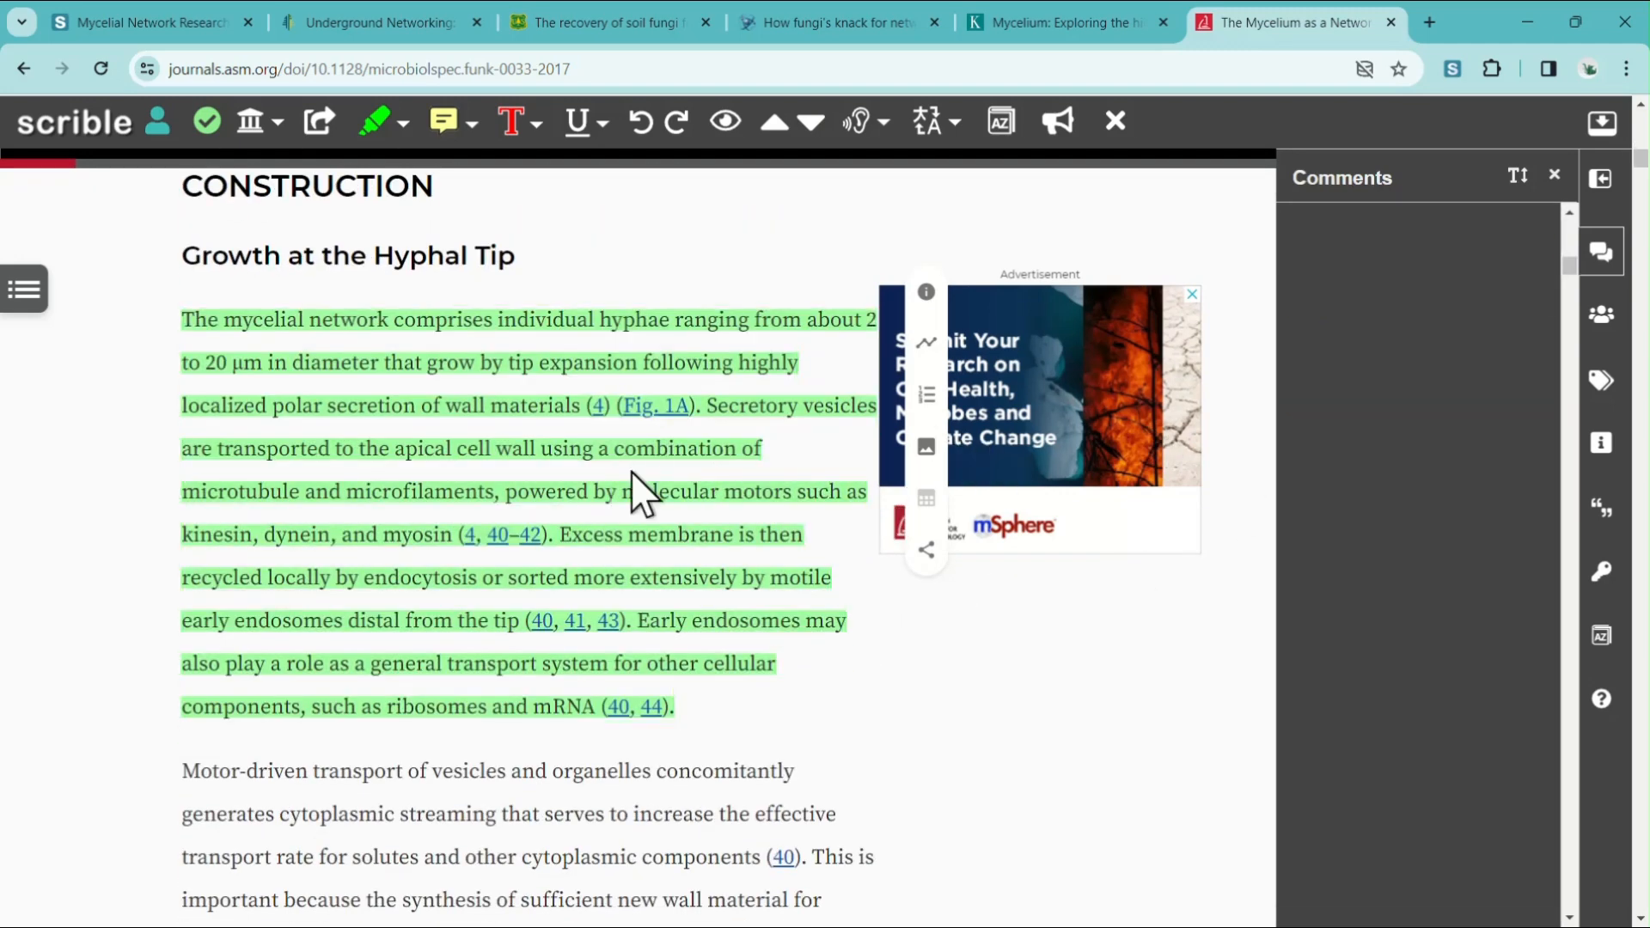
mouse_move(642, 455)
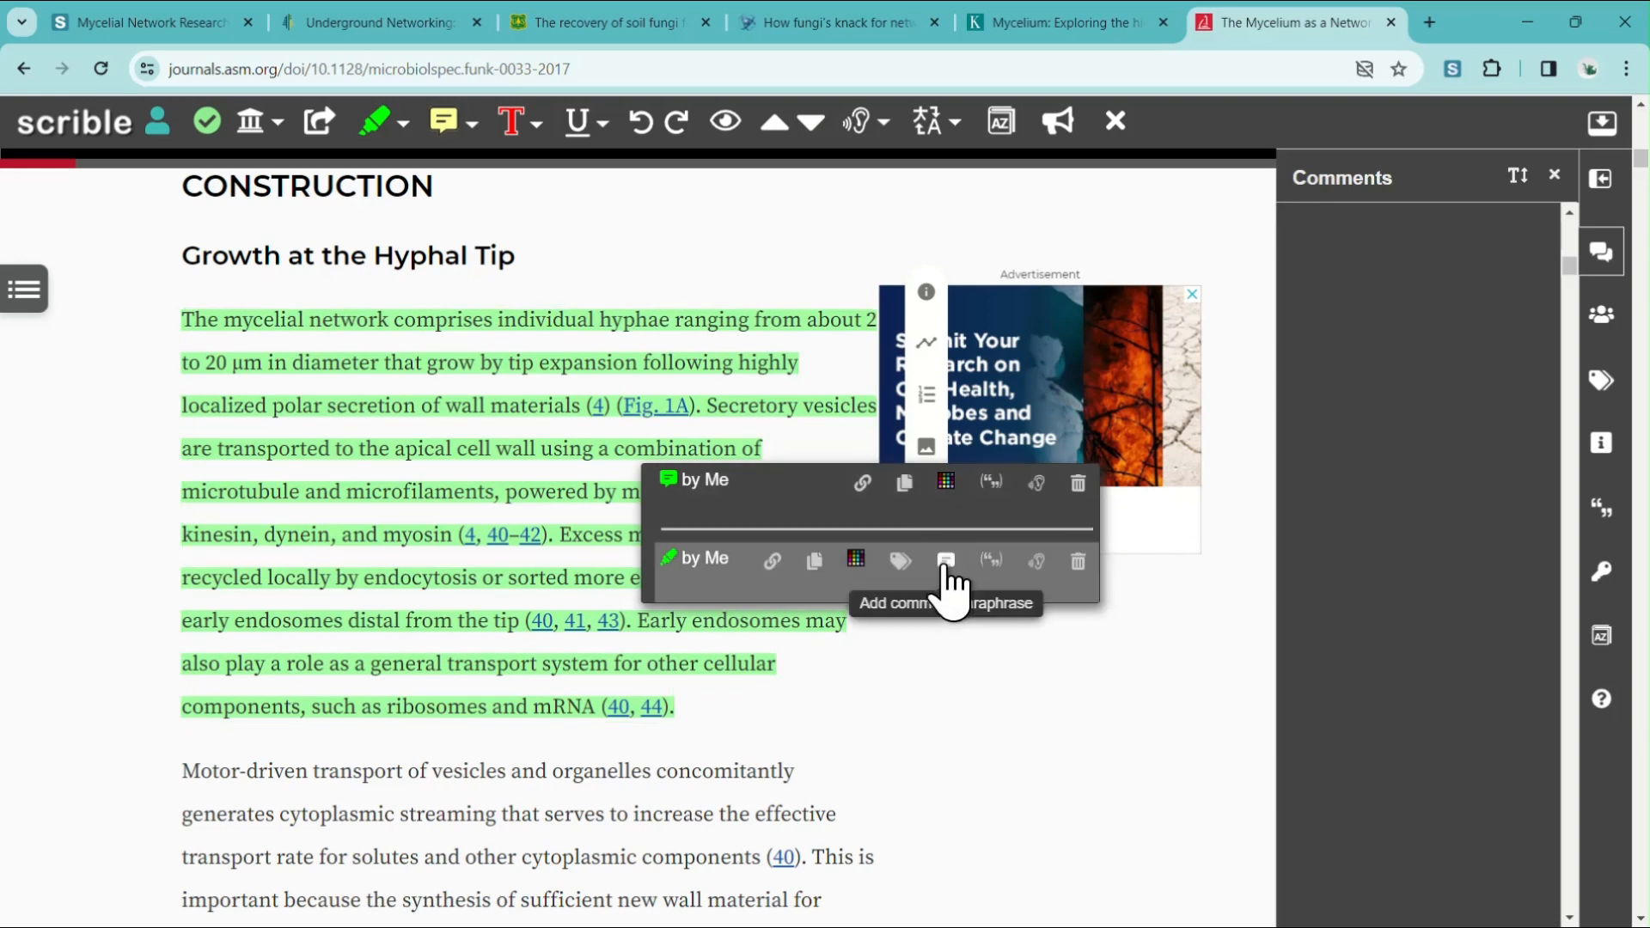
click(945, 563)
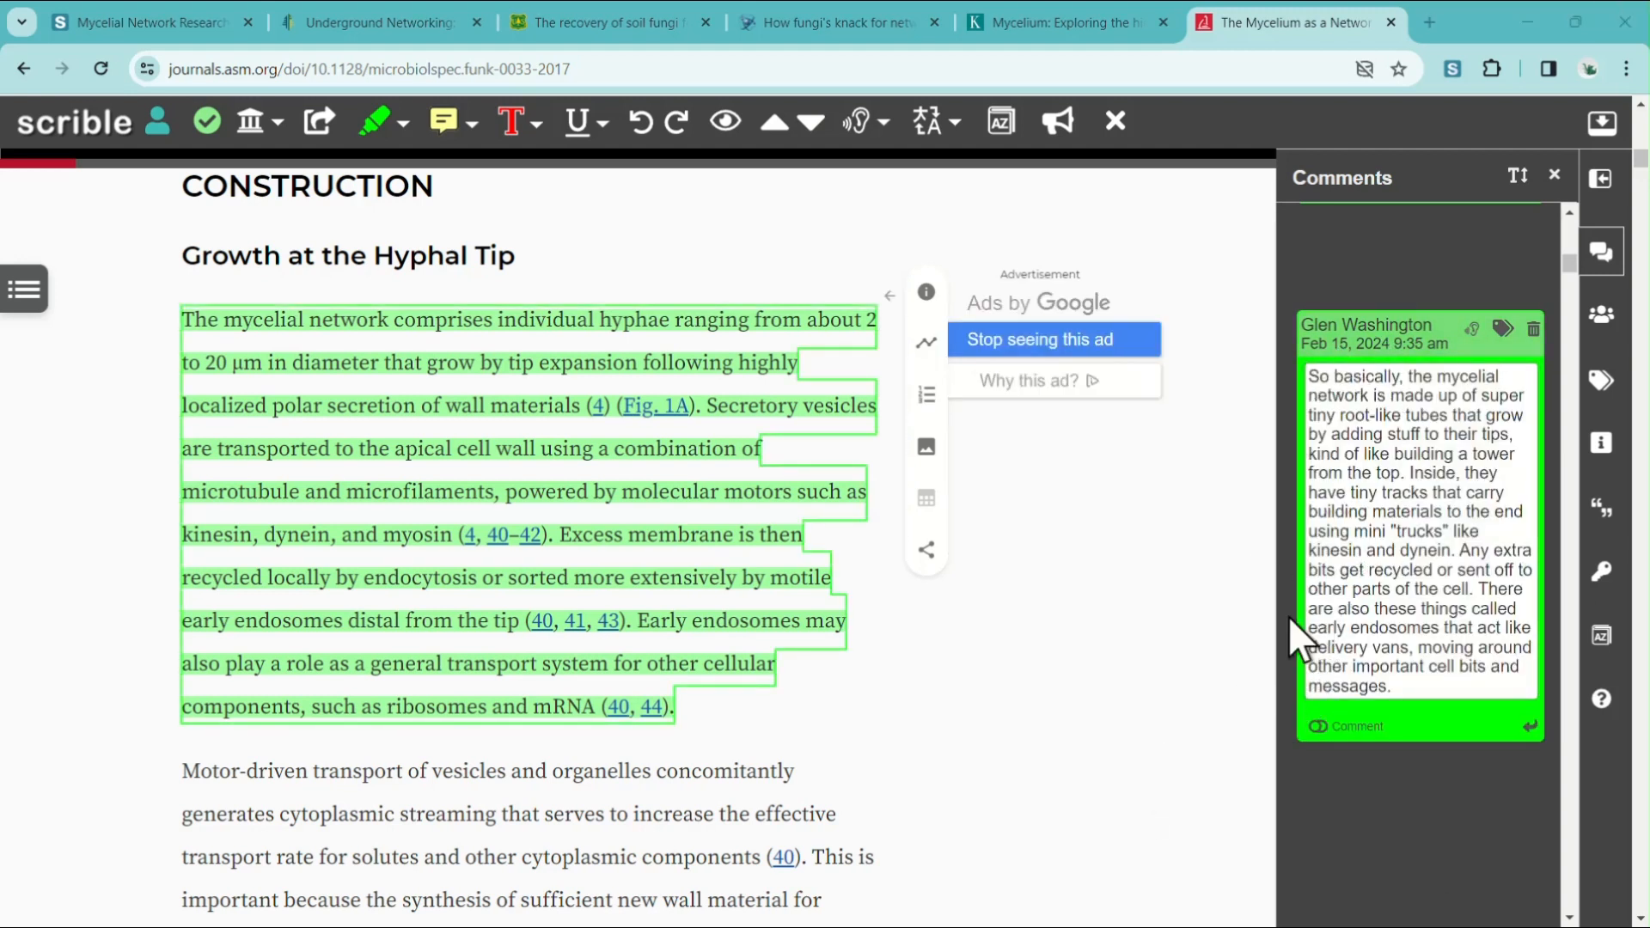
click(1316, 727)
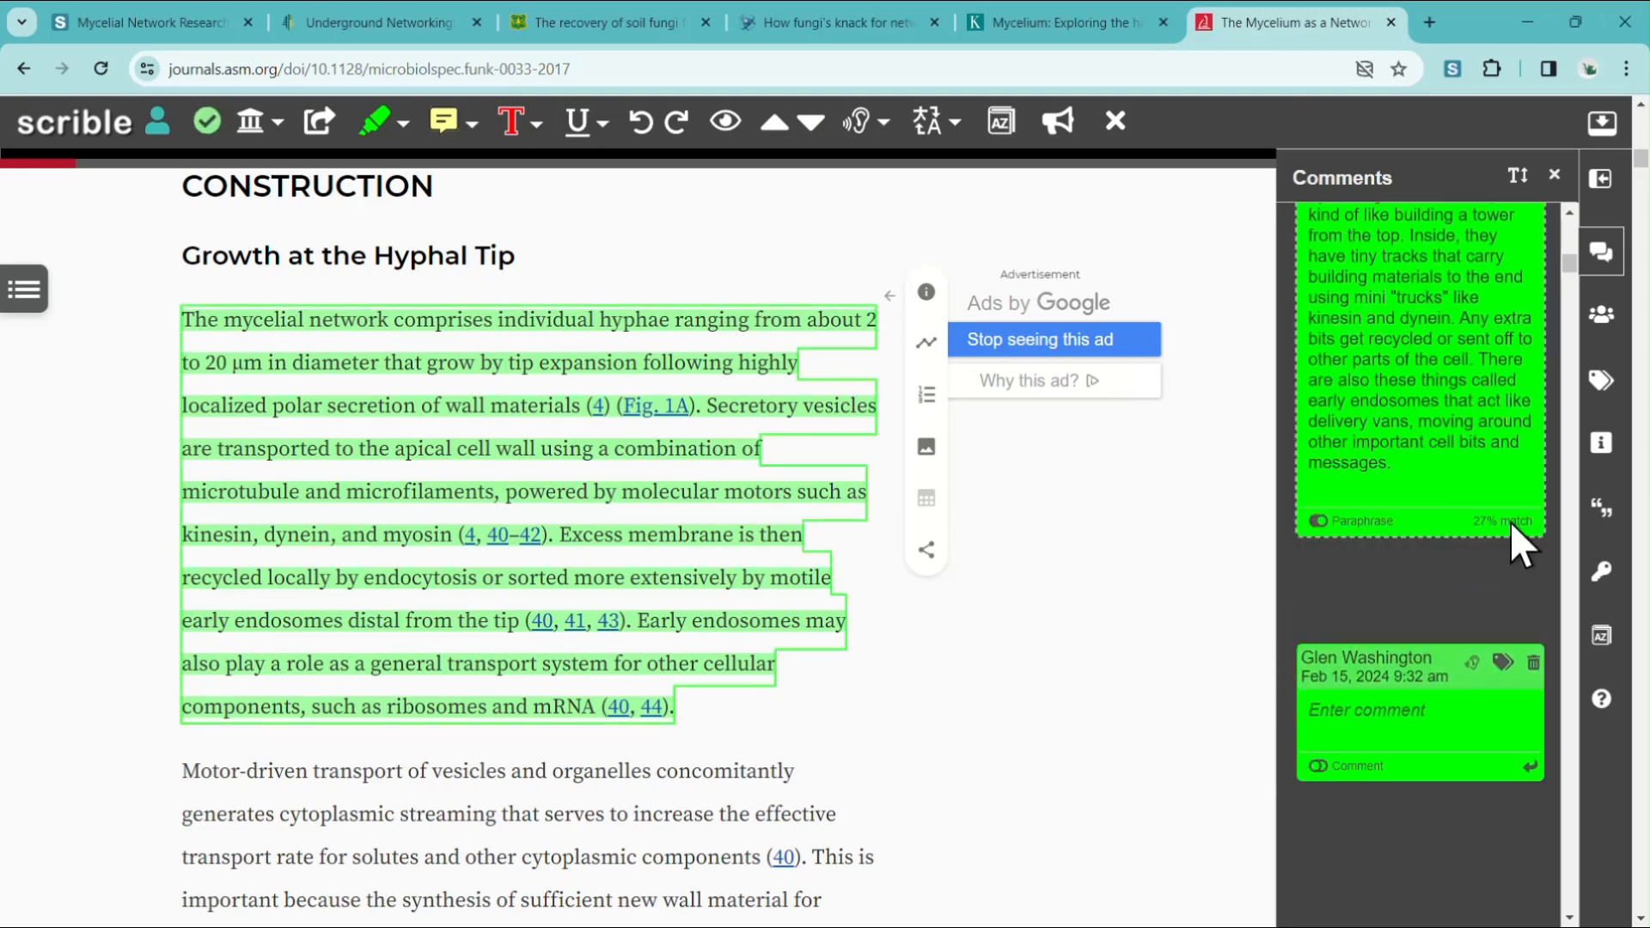
mouse_move(1480, 526)
scroll(1465, 440, up, 3)
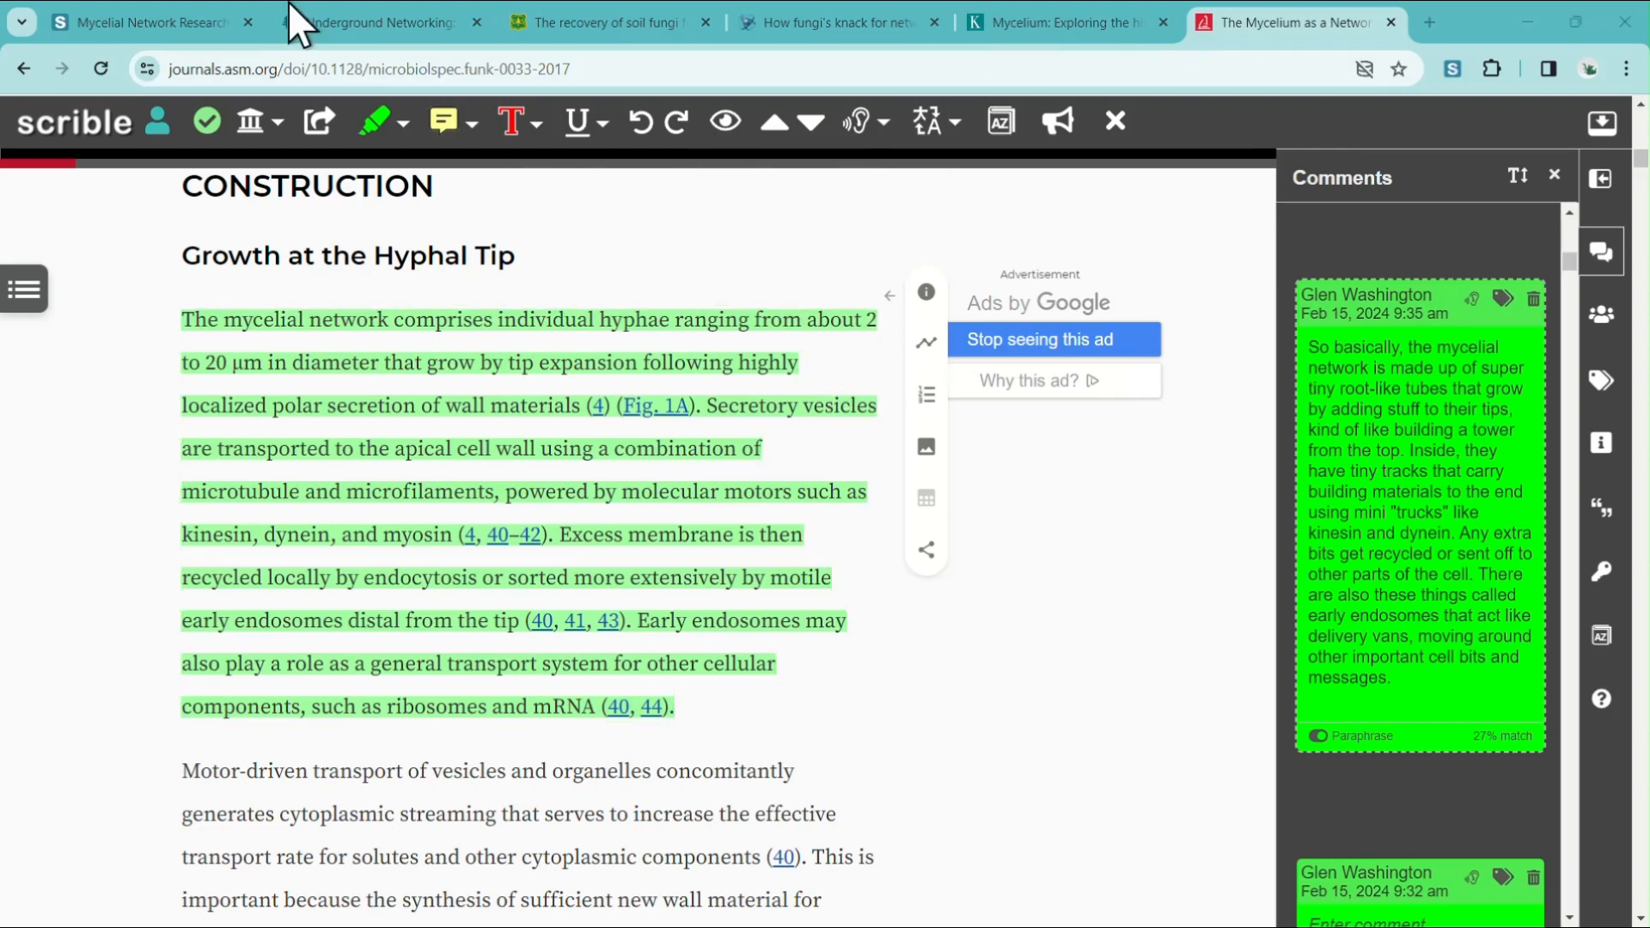
Open the saved "The Mycelium as a Network" source from the library and decline the Windows Hello prompt.
click(121, 22)
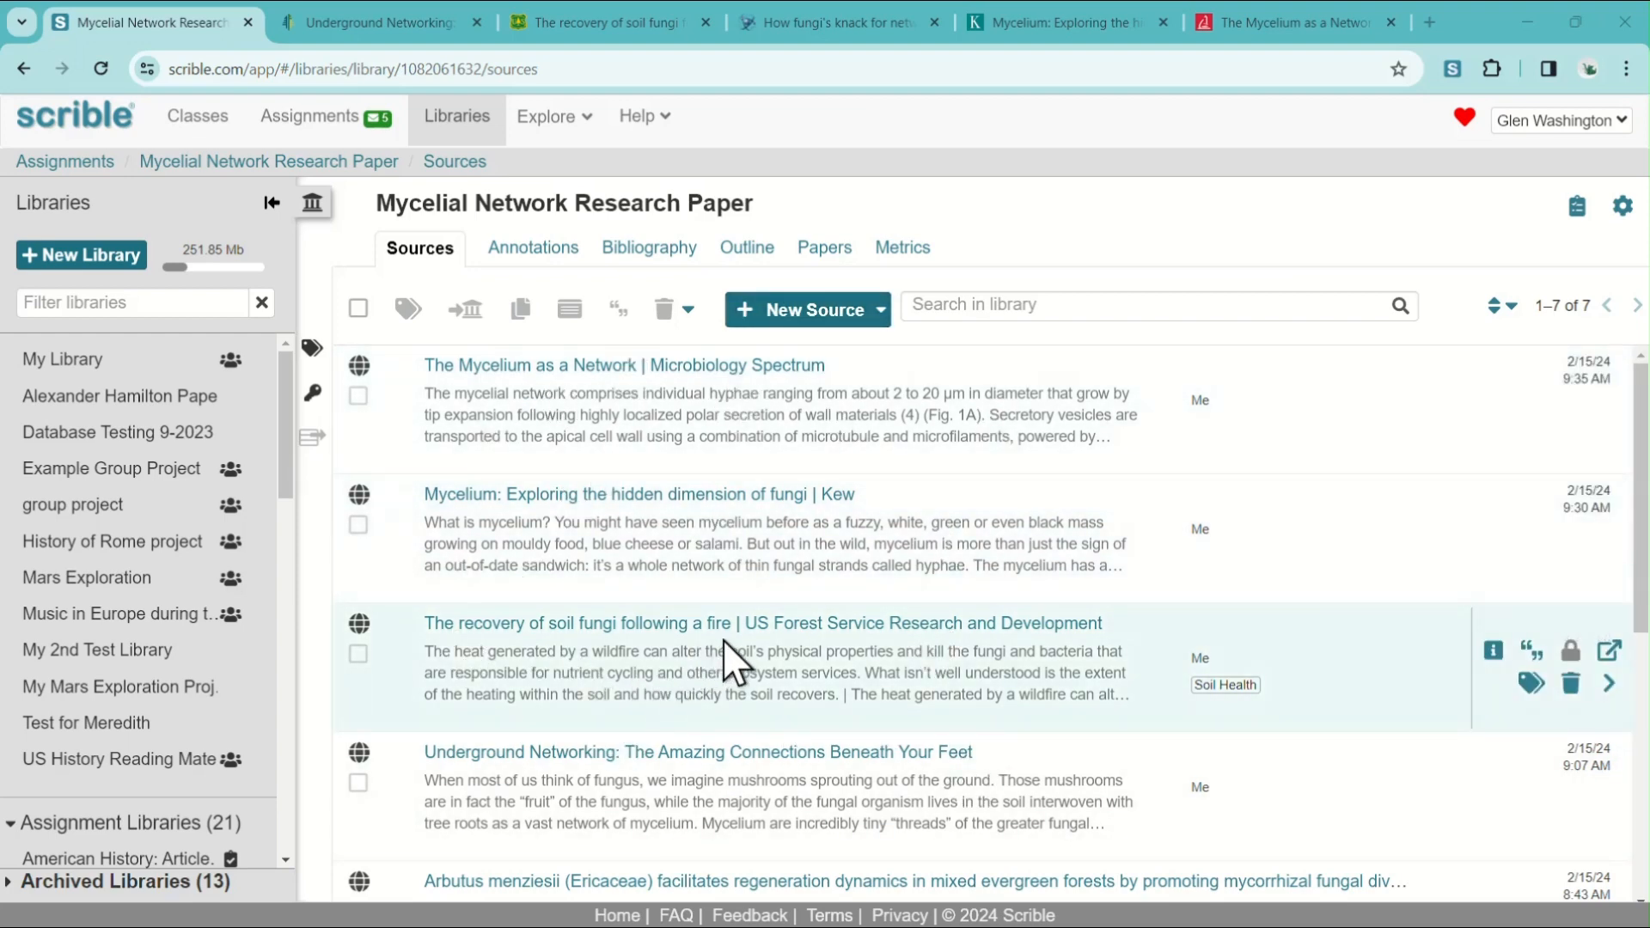
click(622, 376)
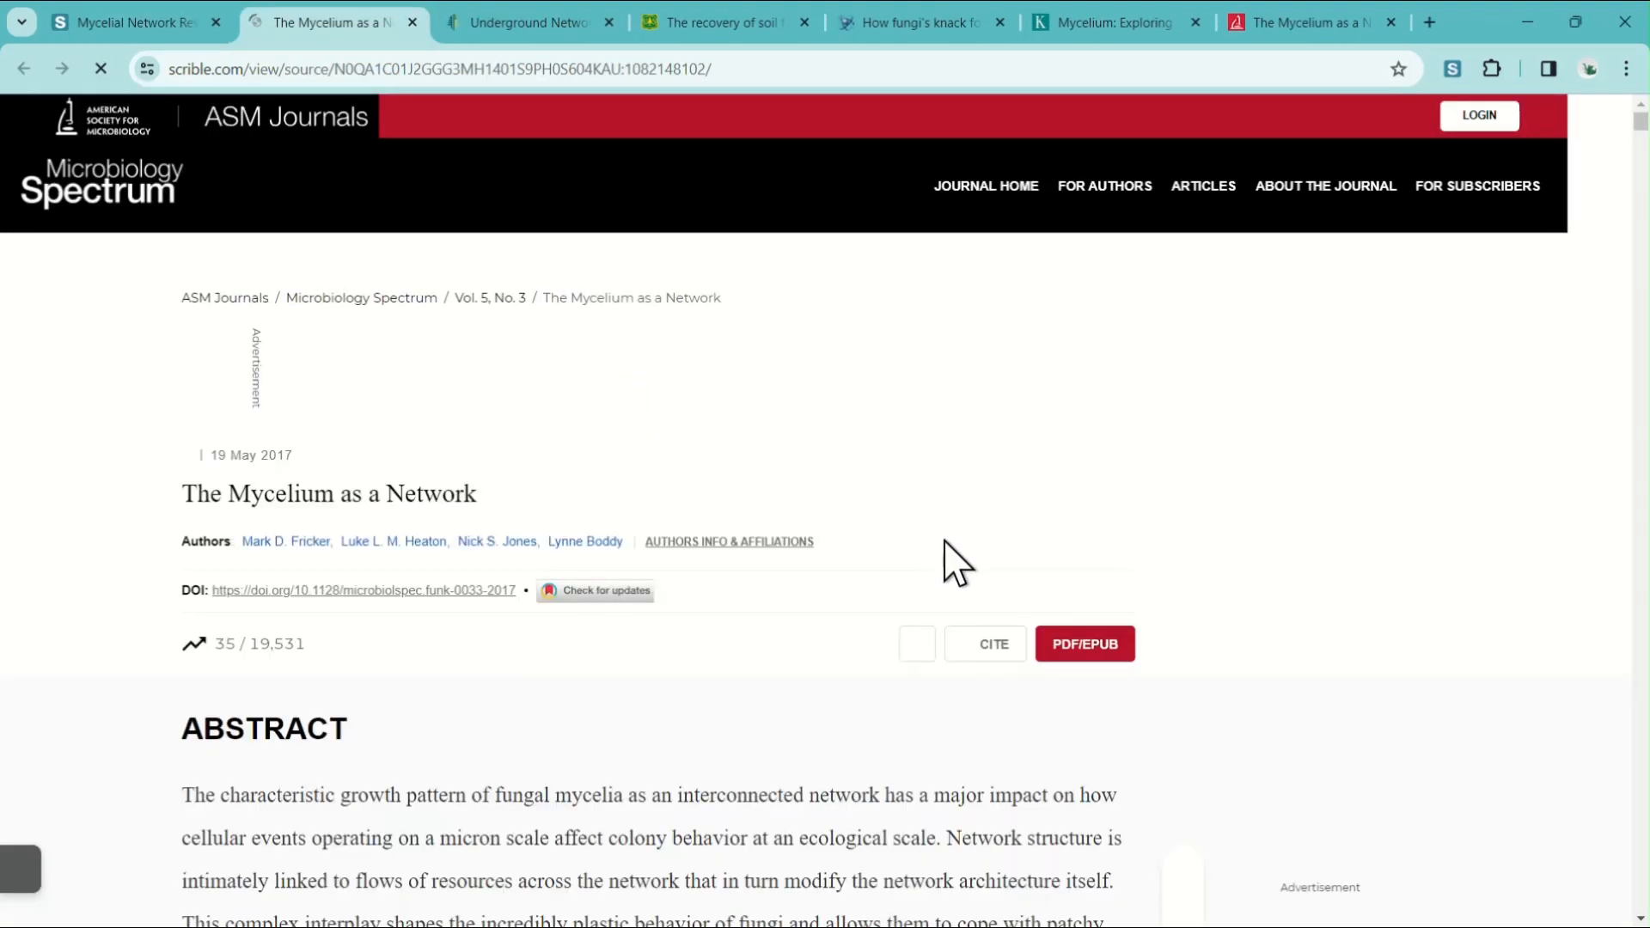
scroll(825, 550, down, 2)
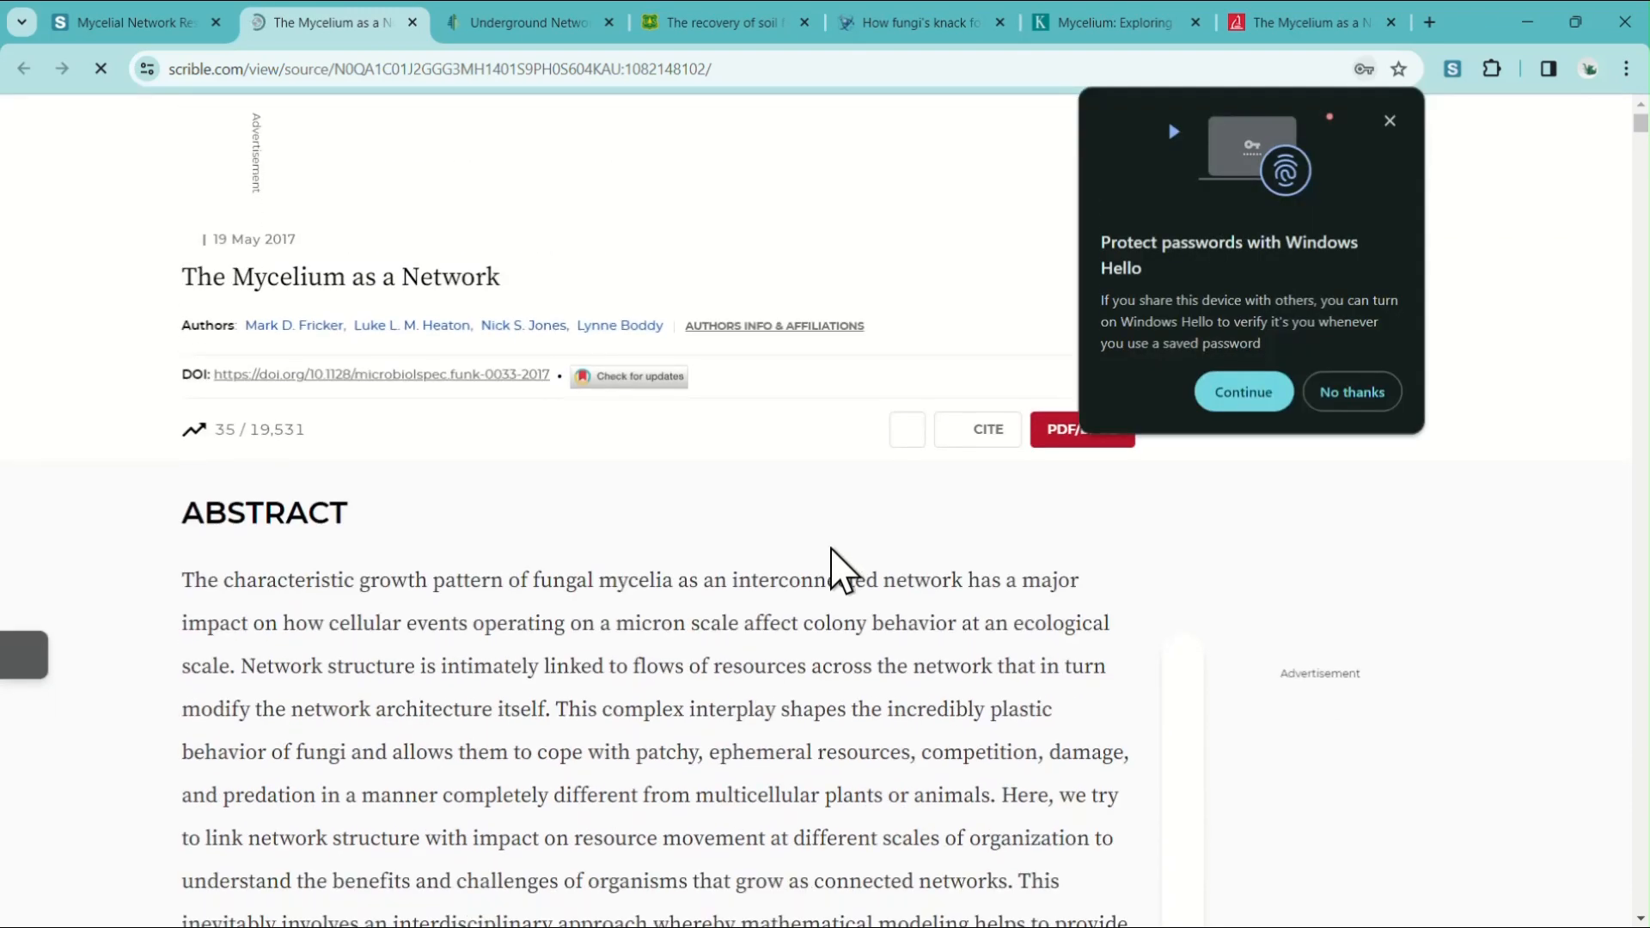
scroll(902, 593, down, 3)
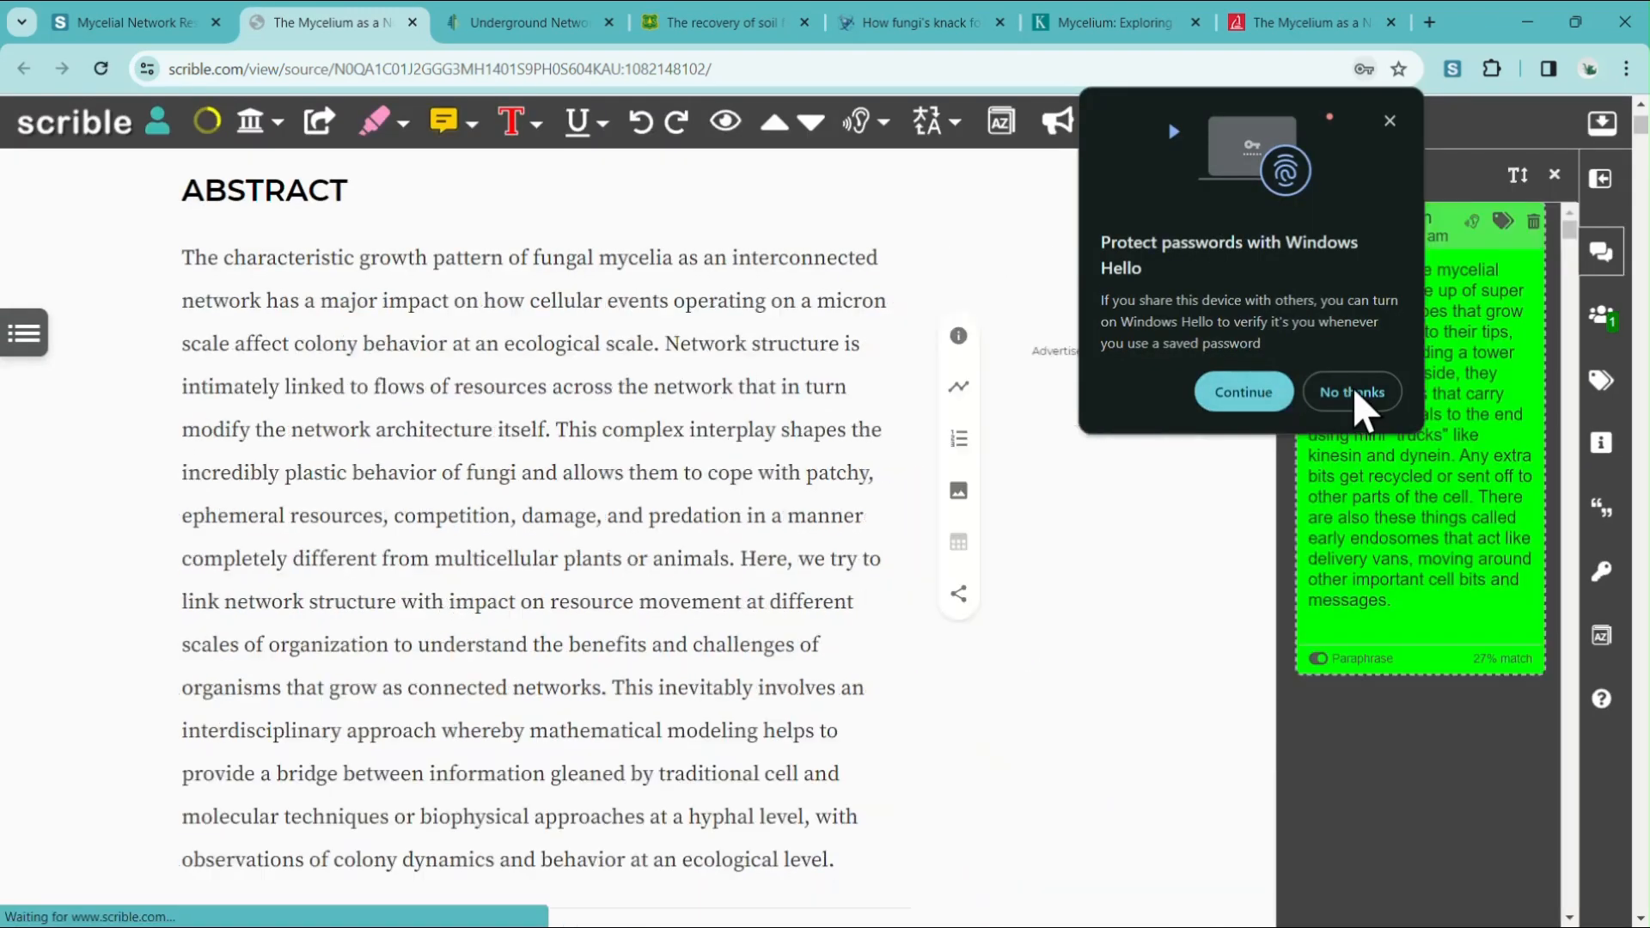
click(1354, 393)
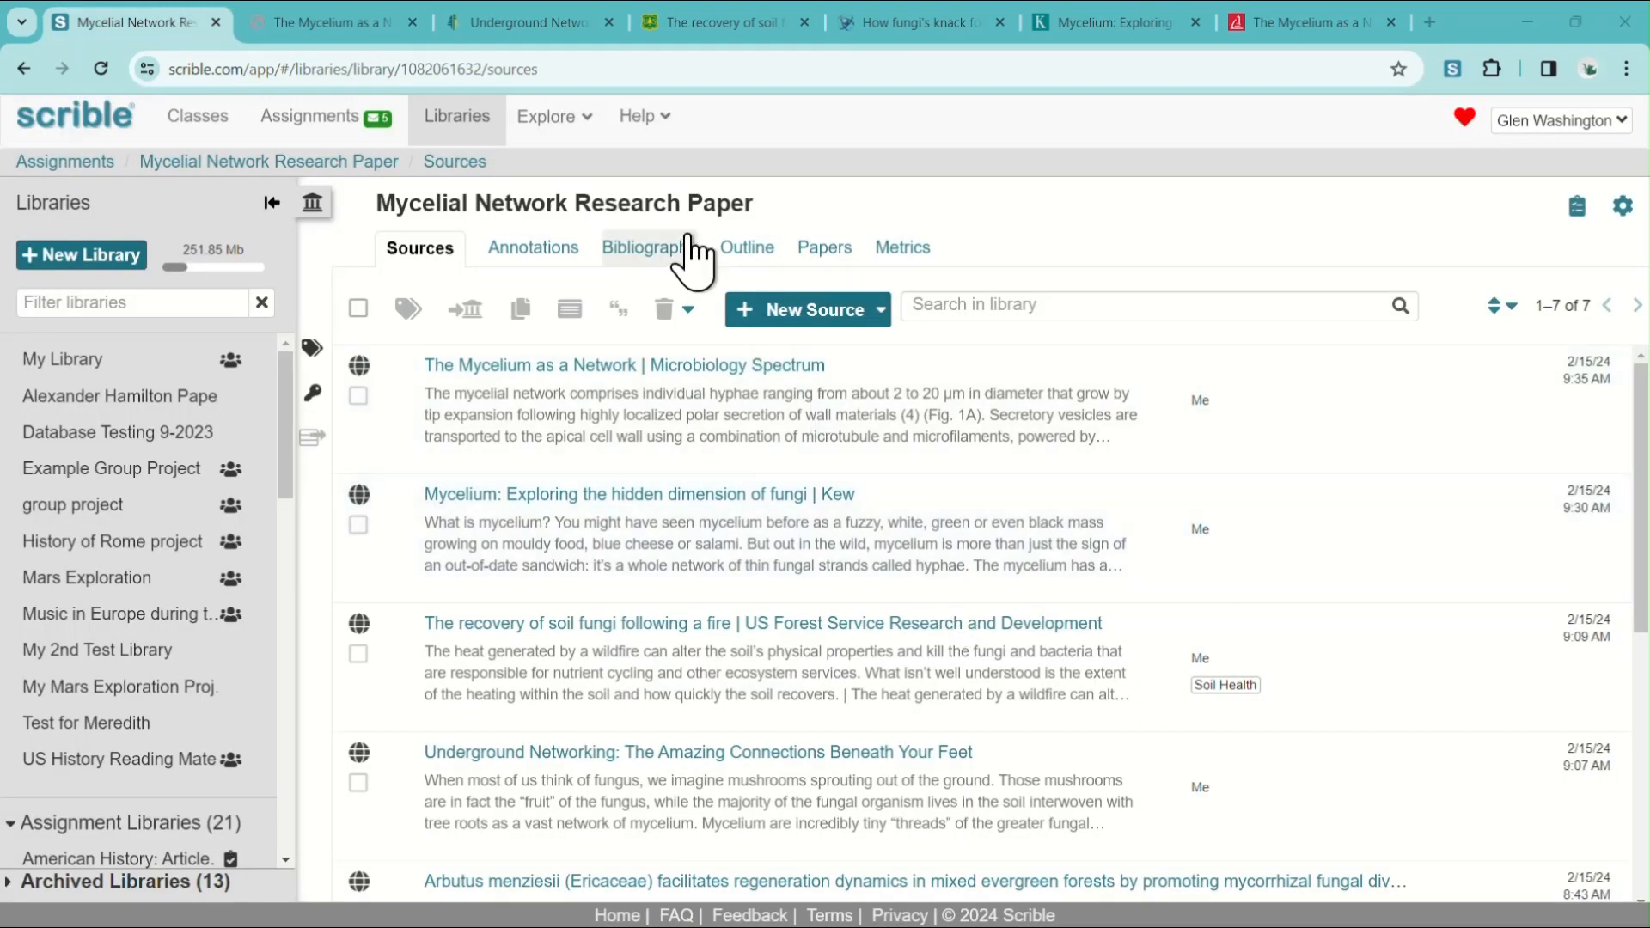
In the Outline, add the paraphrase from "The Mycelium as a Network" under the Introduction's brief overview point.
click(758, 255)
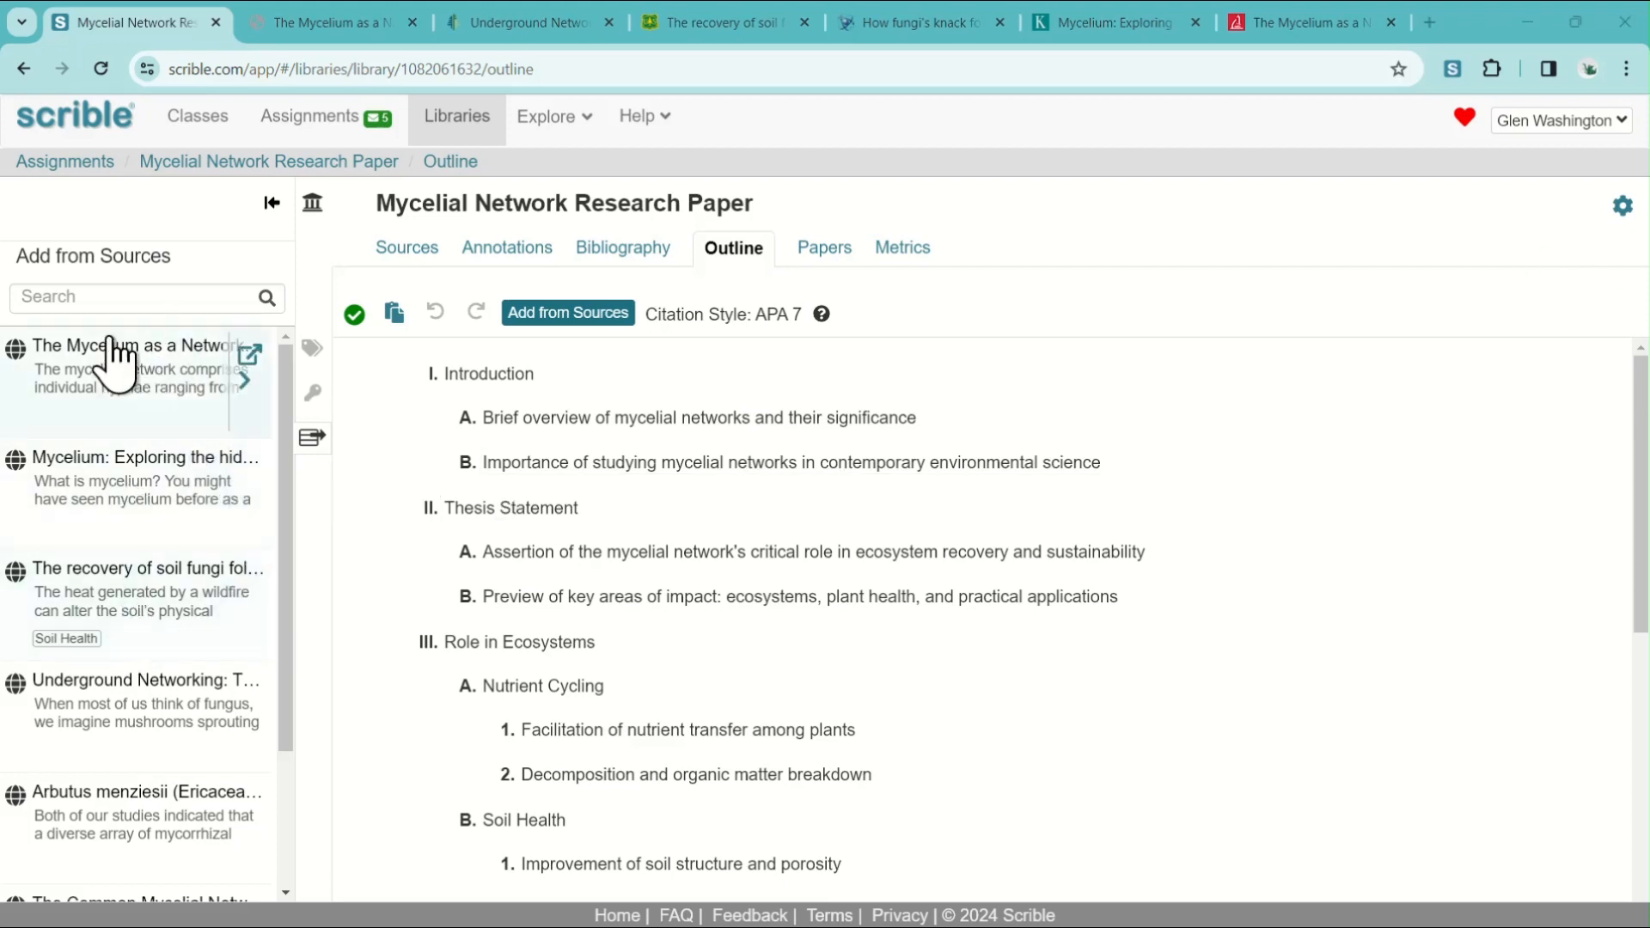
click(251, 360)
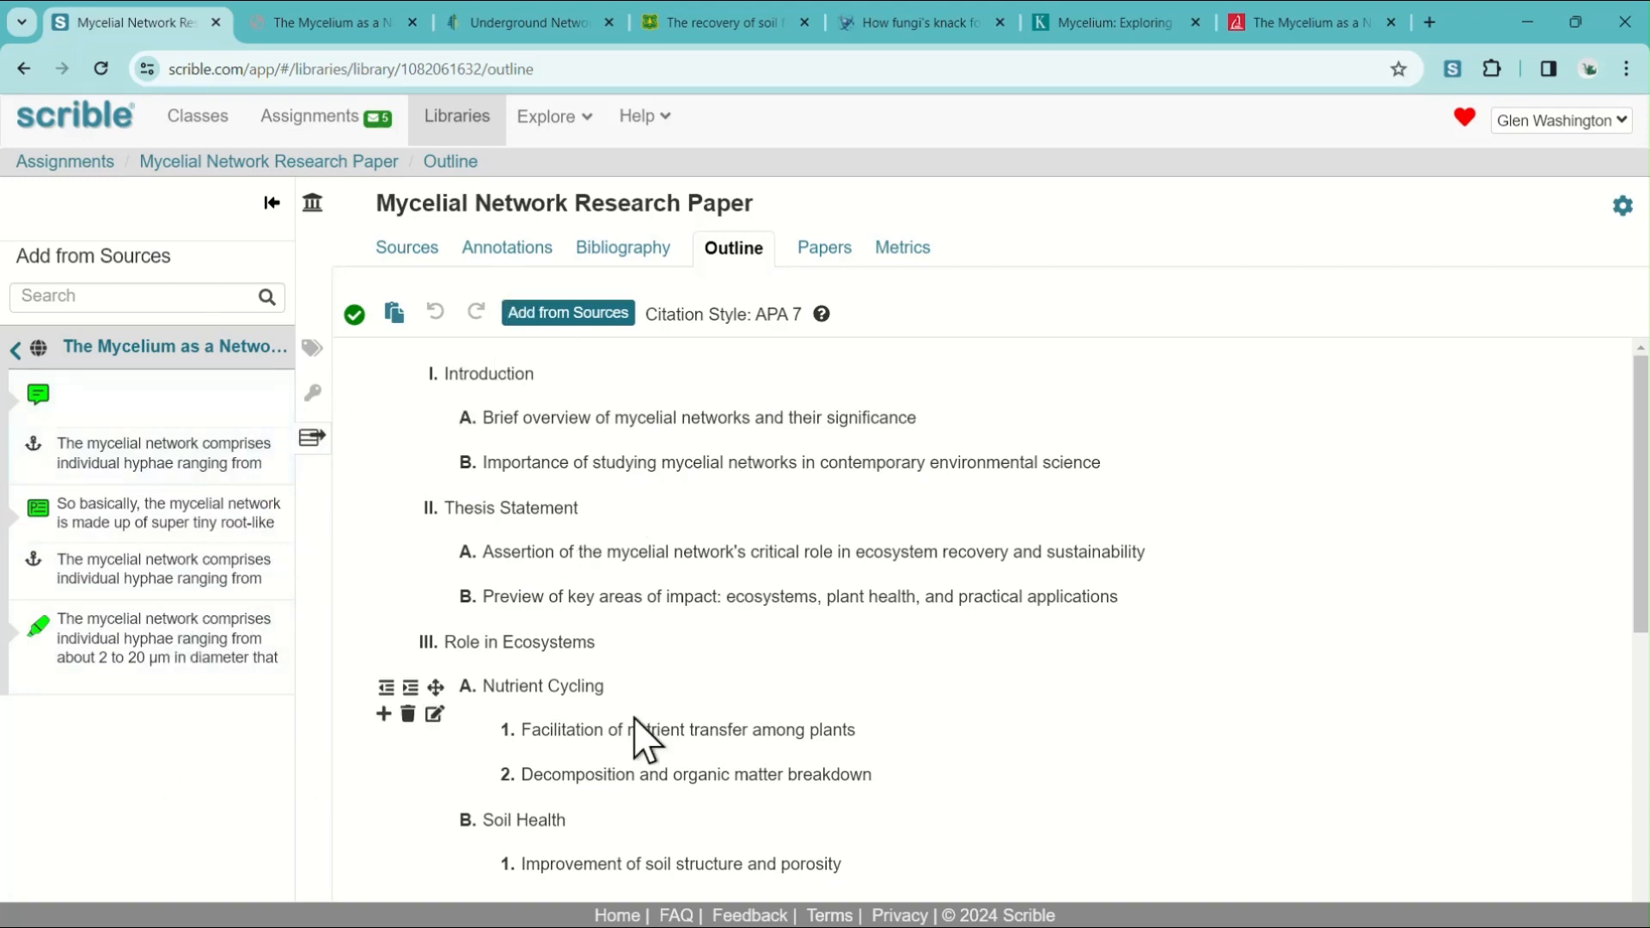
scroll(679, 602, down, 1)
scroll(710, 679, down, 2)
scroll(713, 685, up, 3)
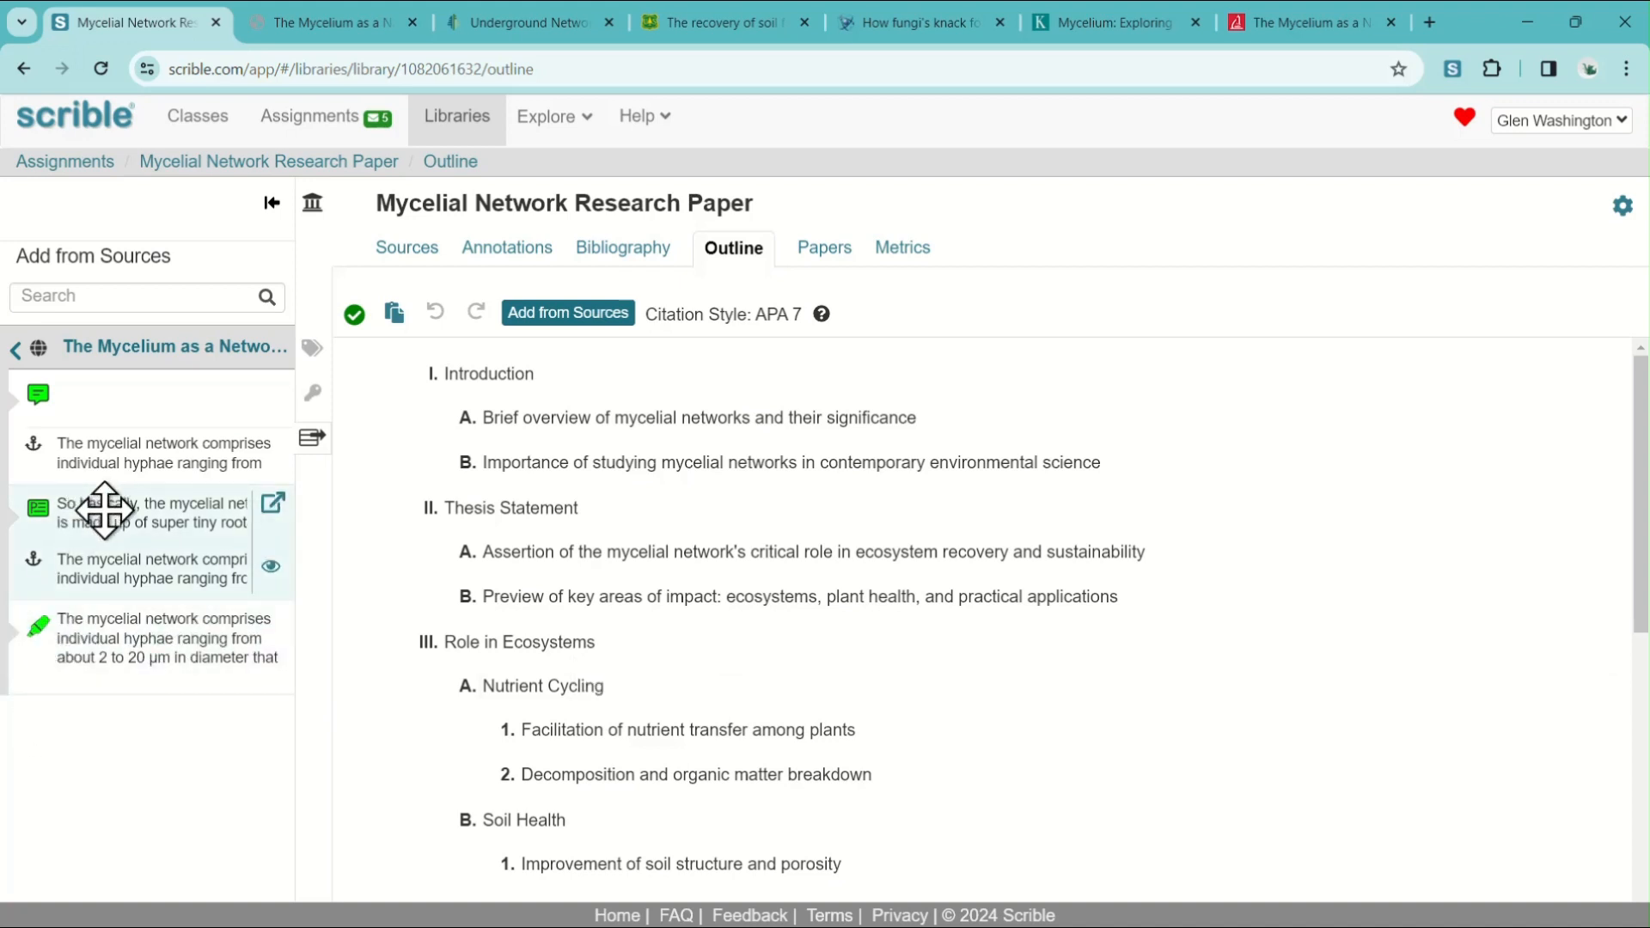
mouse_move(105, 510)
mouse_down()
mouse_move(323, 451)
mouse_move(535, 424)
mouse_move(189, 512)
mouse_move(495, 441)
mouse_move(450, 460)
mouse_move(471, 477)
mouse_move(497, 466)
mouse_move(456, 464)
mouse_move(511, 461)
mouse_up()
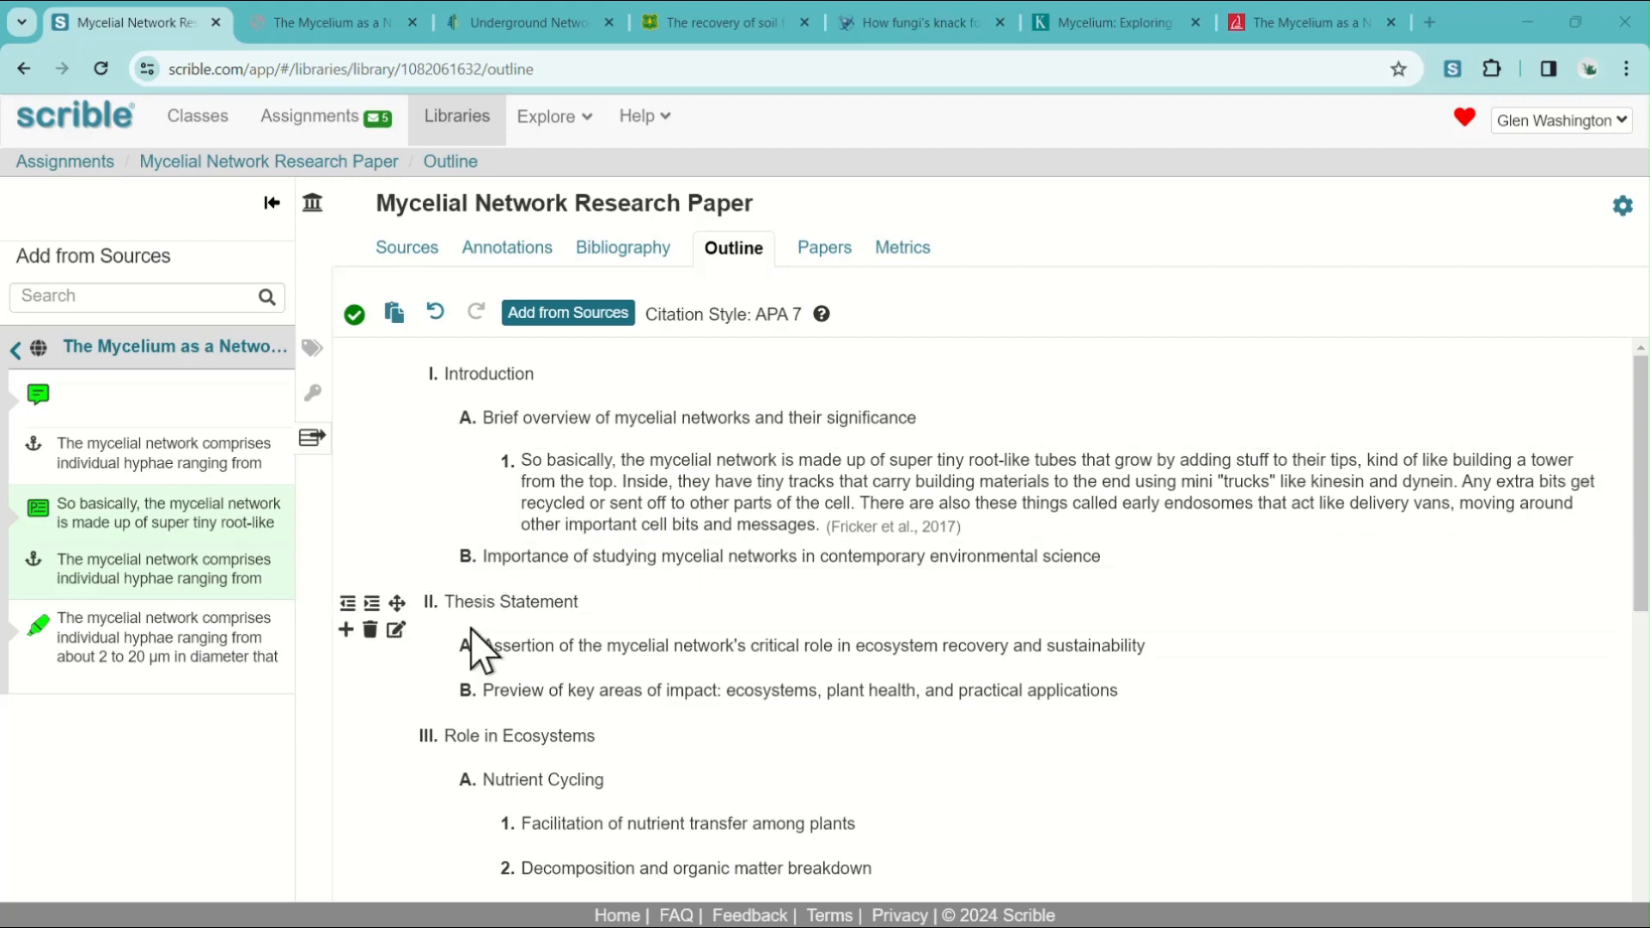
Move the paraphrase point below "Importance of studying mycelial networks in contemporary environmental science".
drag(551, 502, 526, 473)
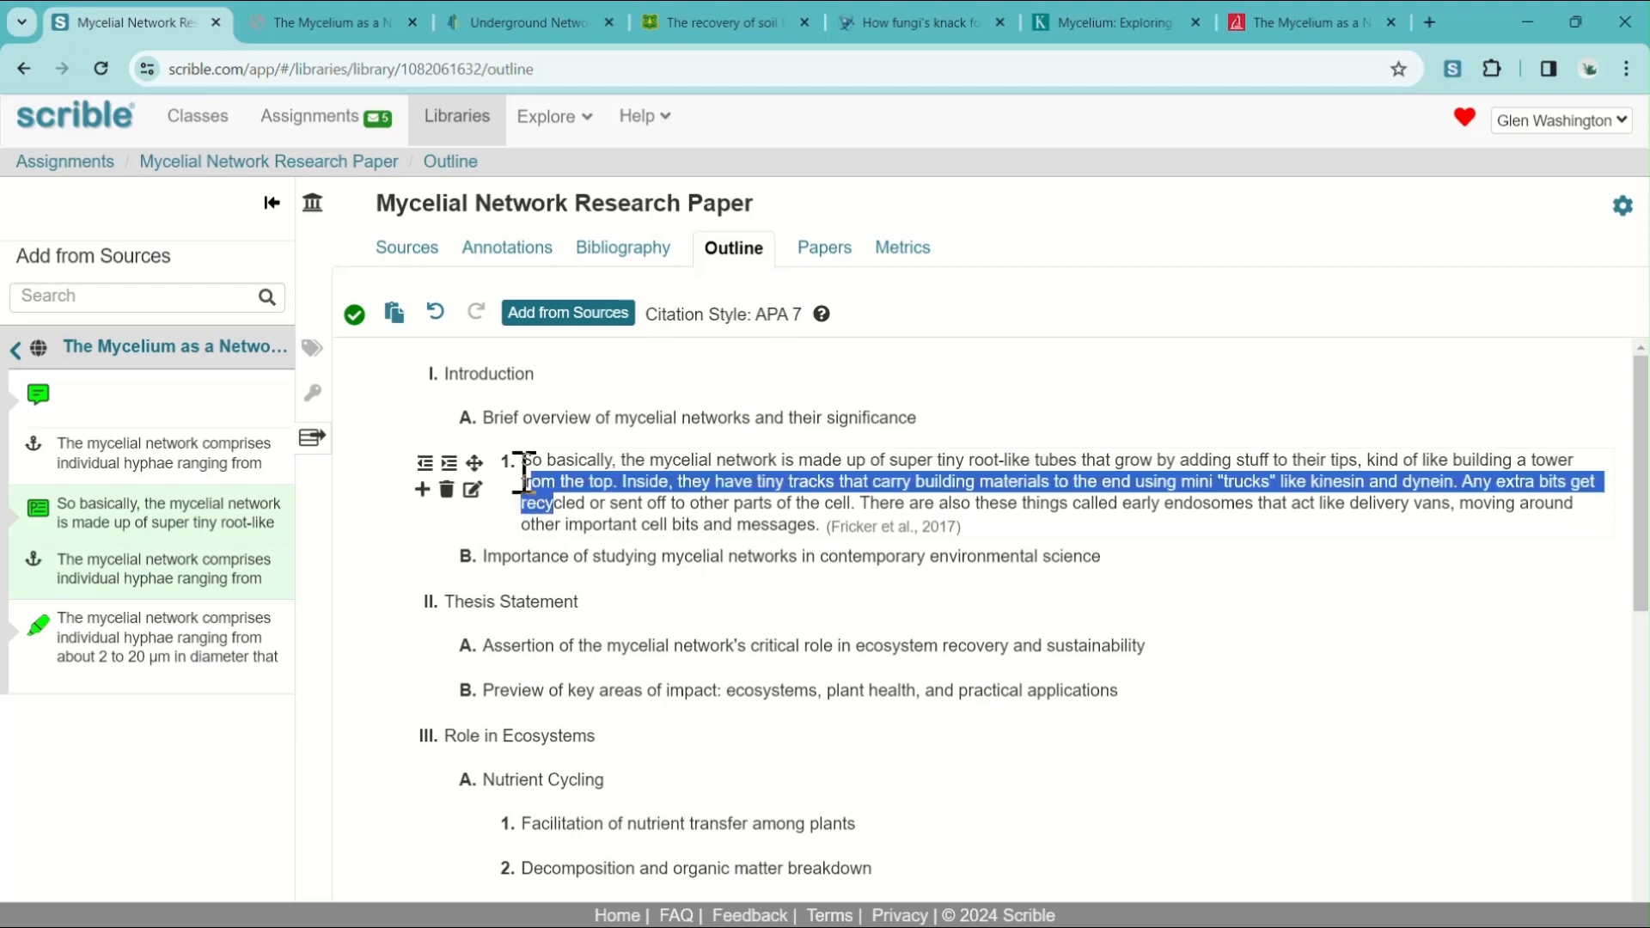
click(472, 465)
drag(473, 465, 499, 596)
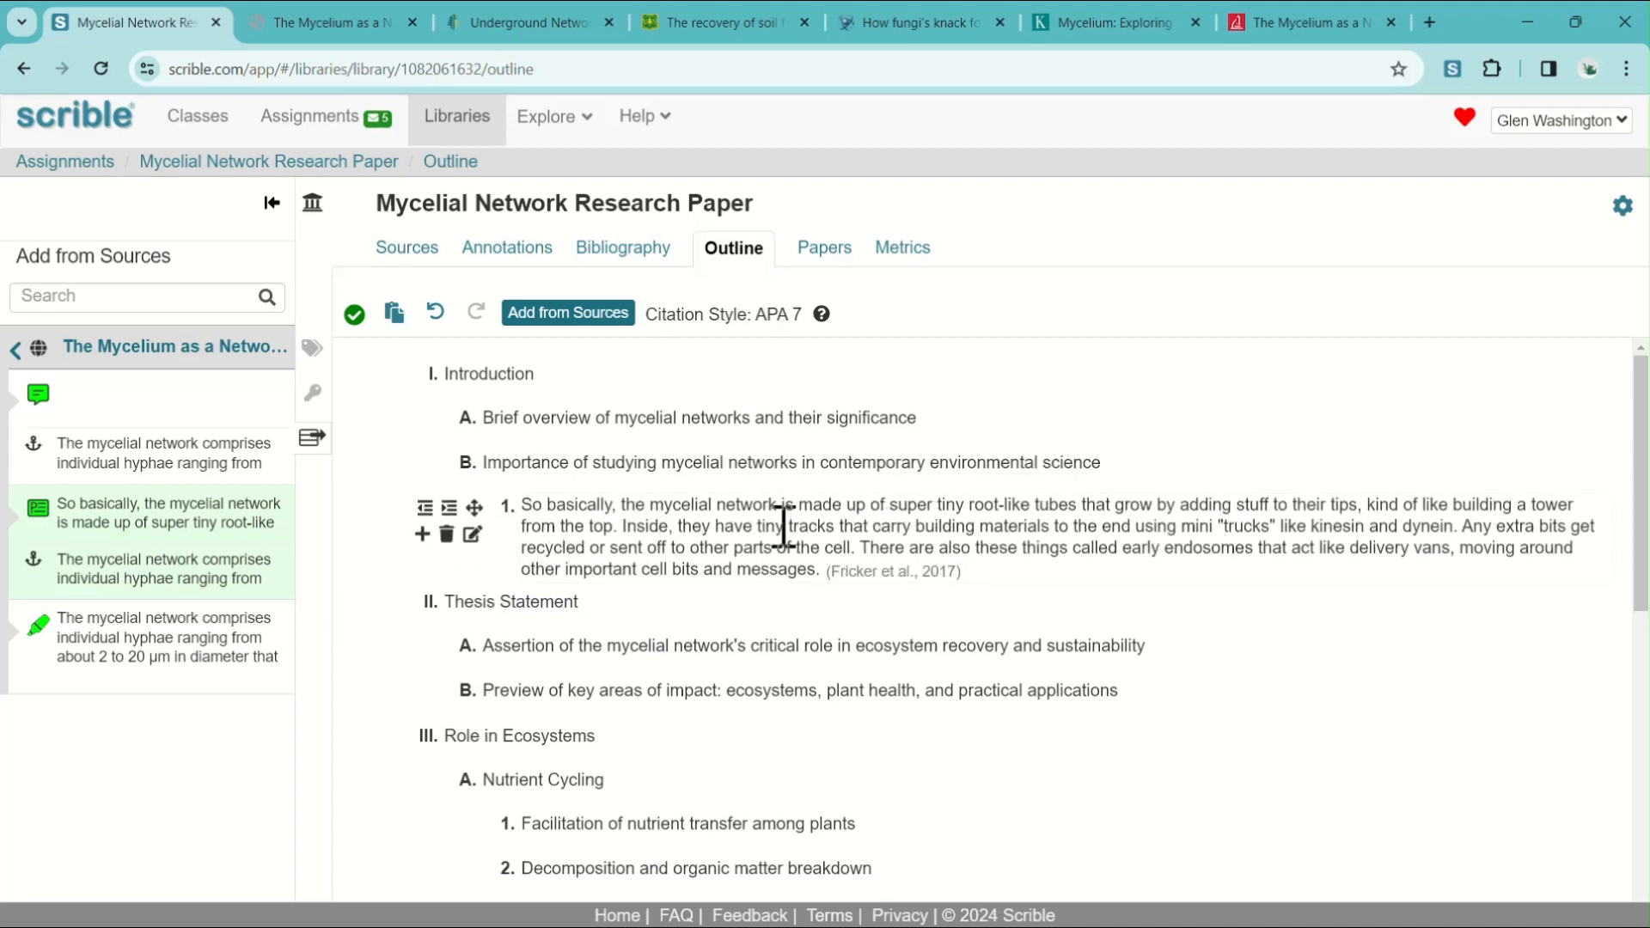
Edit the outline's paraphrase point to drop the opening "So" and begin it with a capitalised "Basically".
click(542, 507)
key(Left)
key(Left)
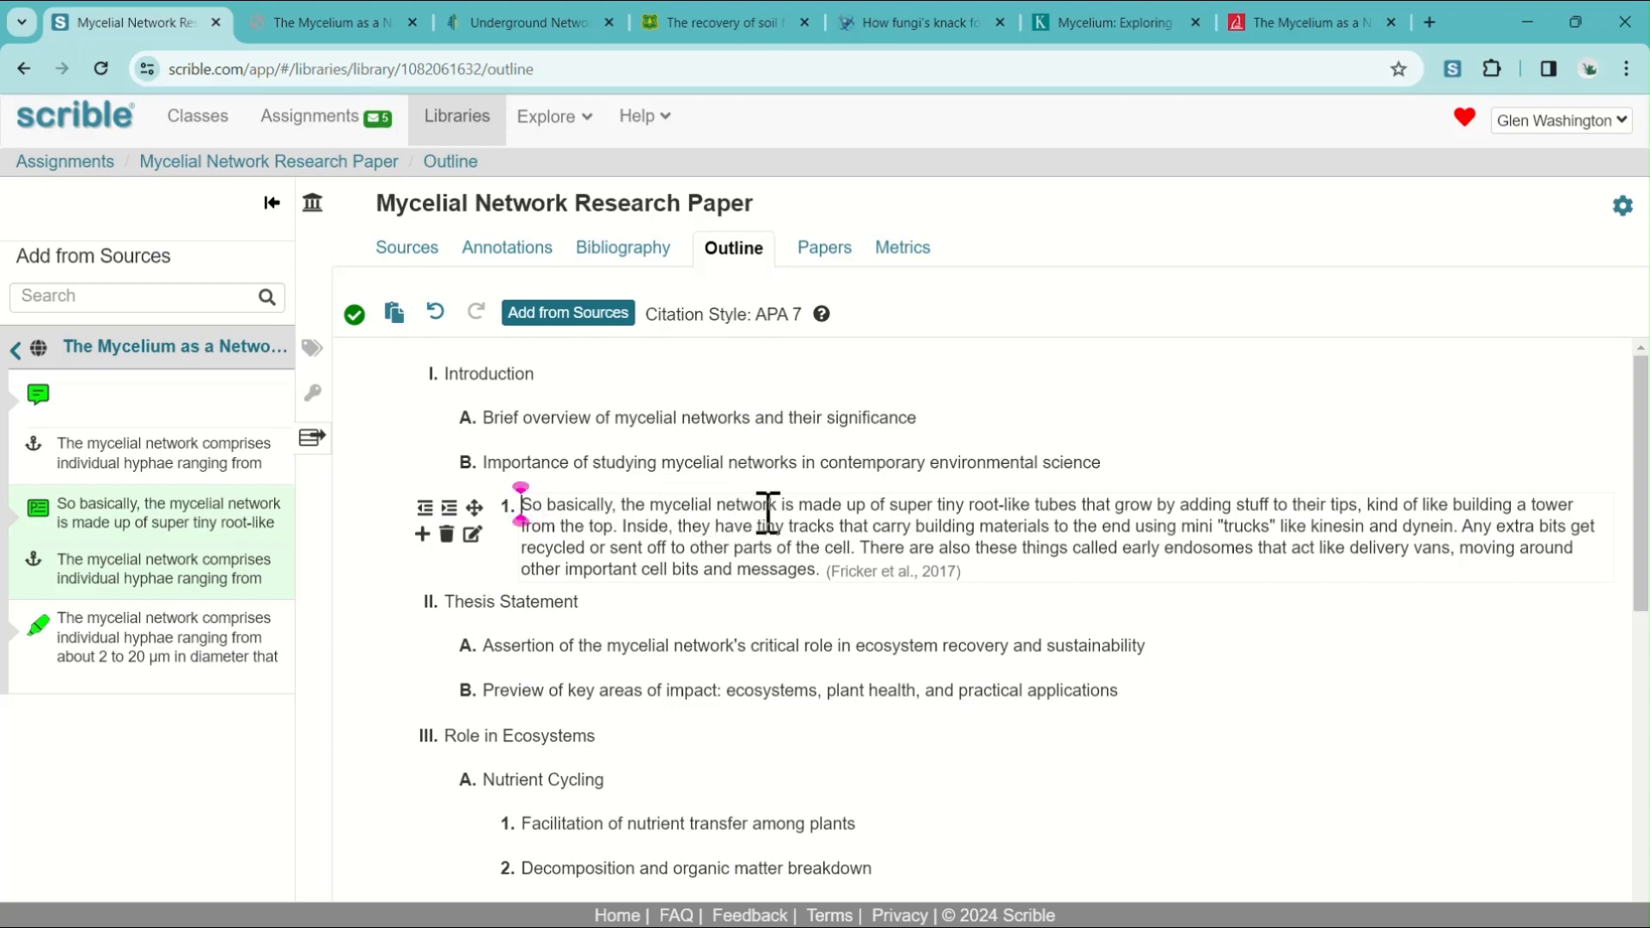
key(ctrl+shift+Right)
key(BackSpace)
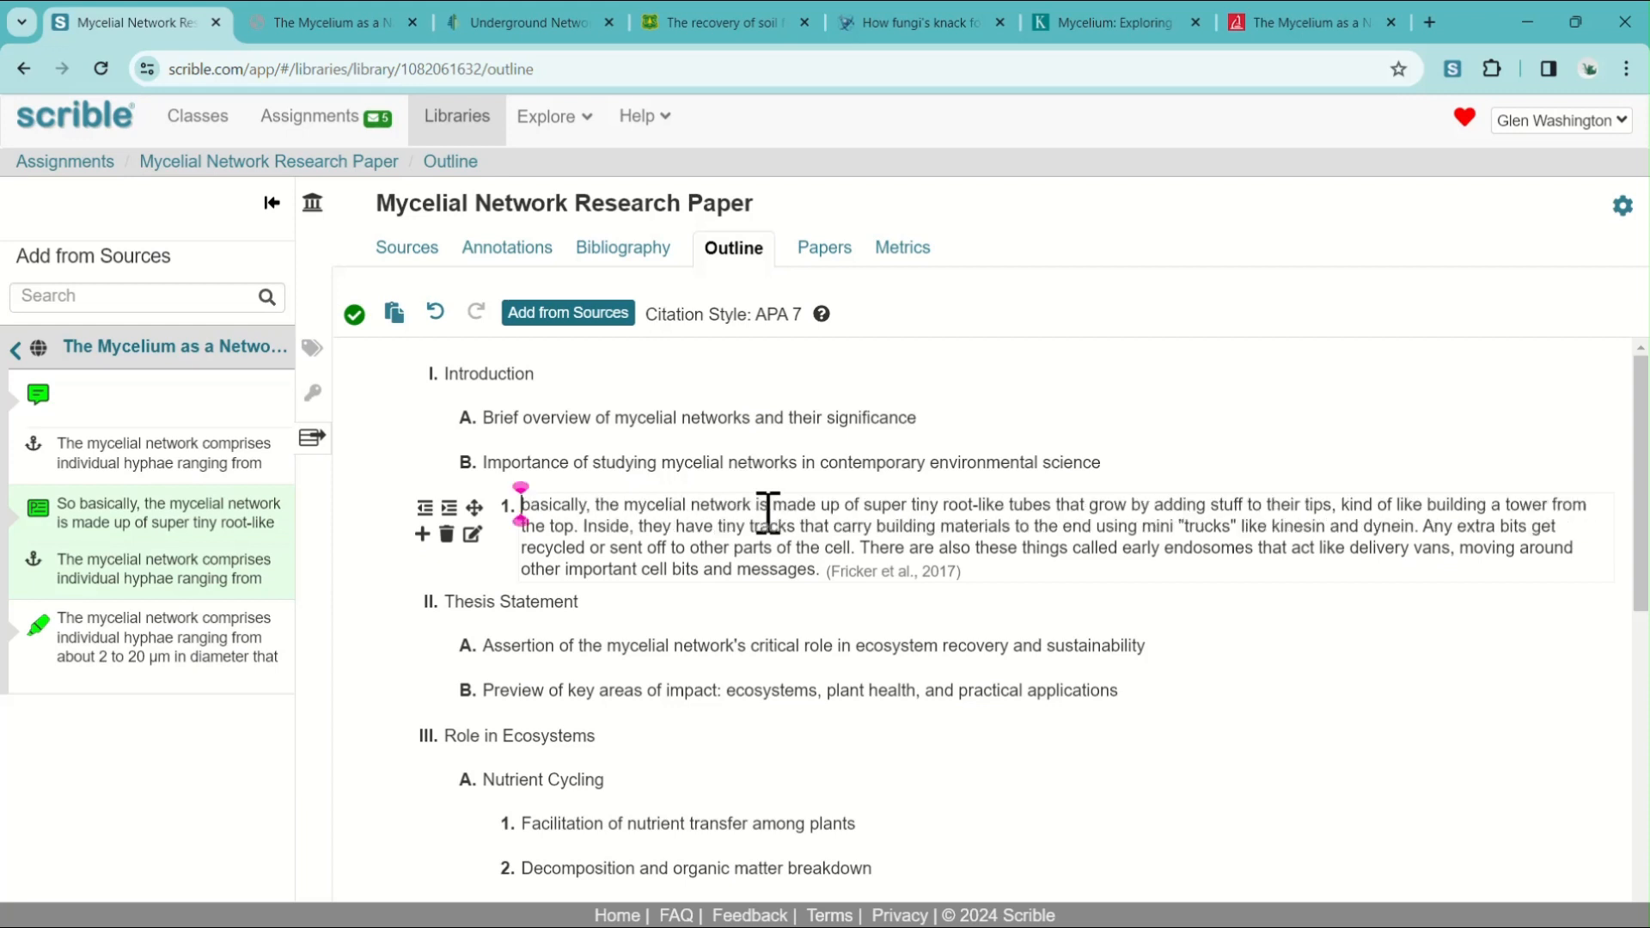
key(Delete)
text(B)
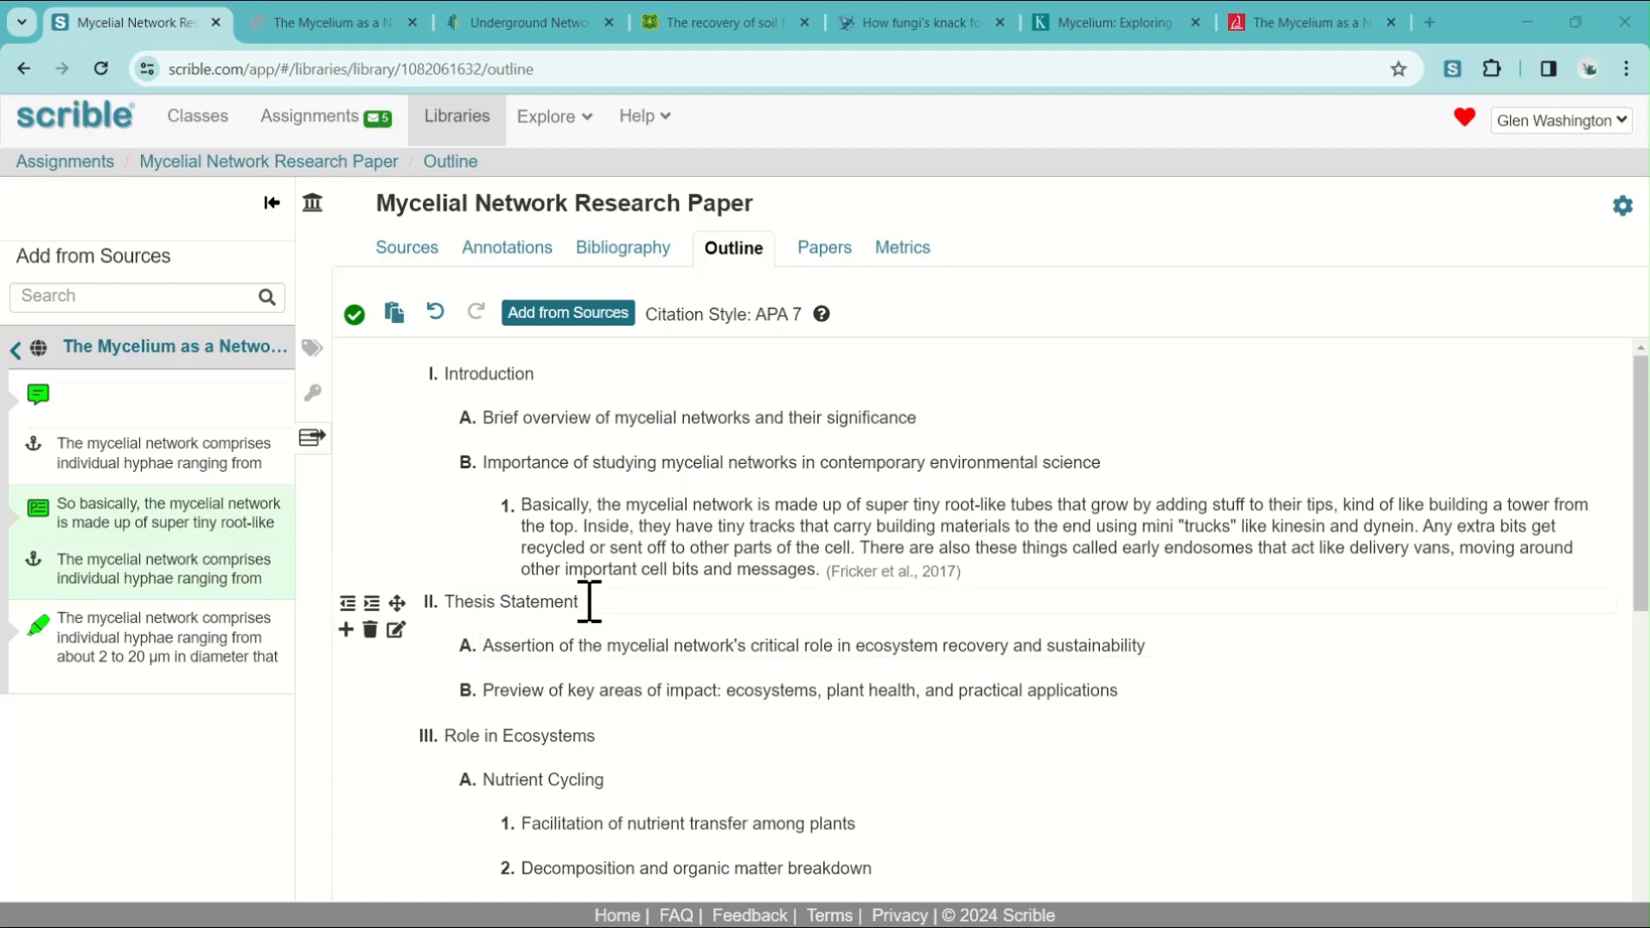
Open the assignment's "Mycelial Network Research Paper" document and switch it to full-screen mode.
scroll(817, 634, down, 7)
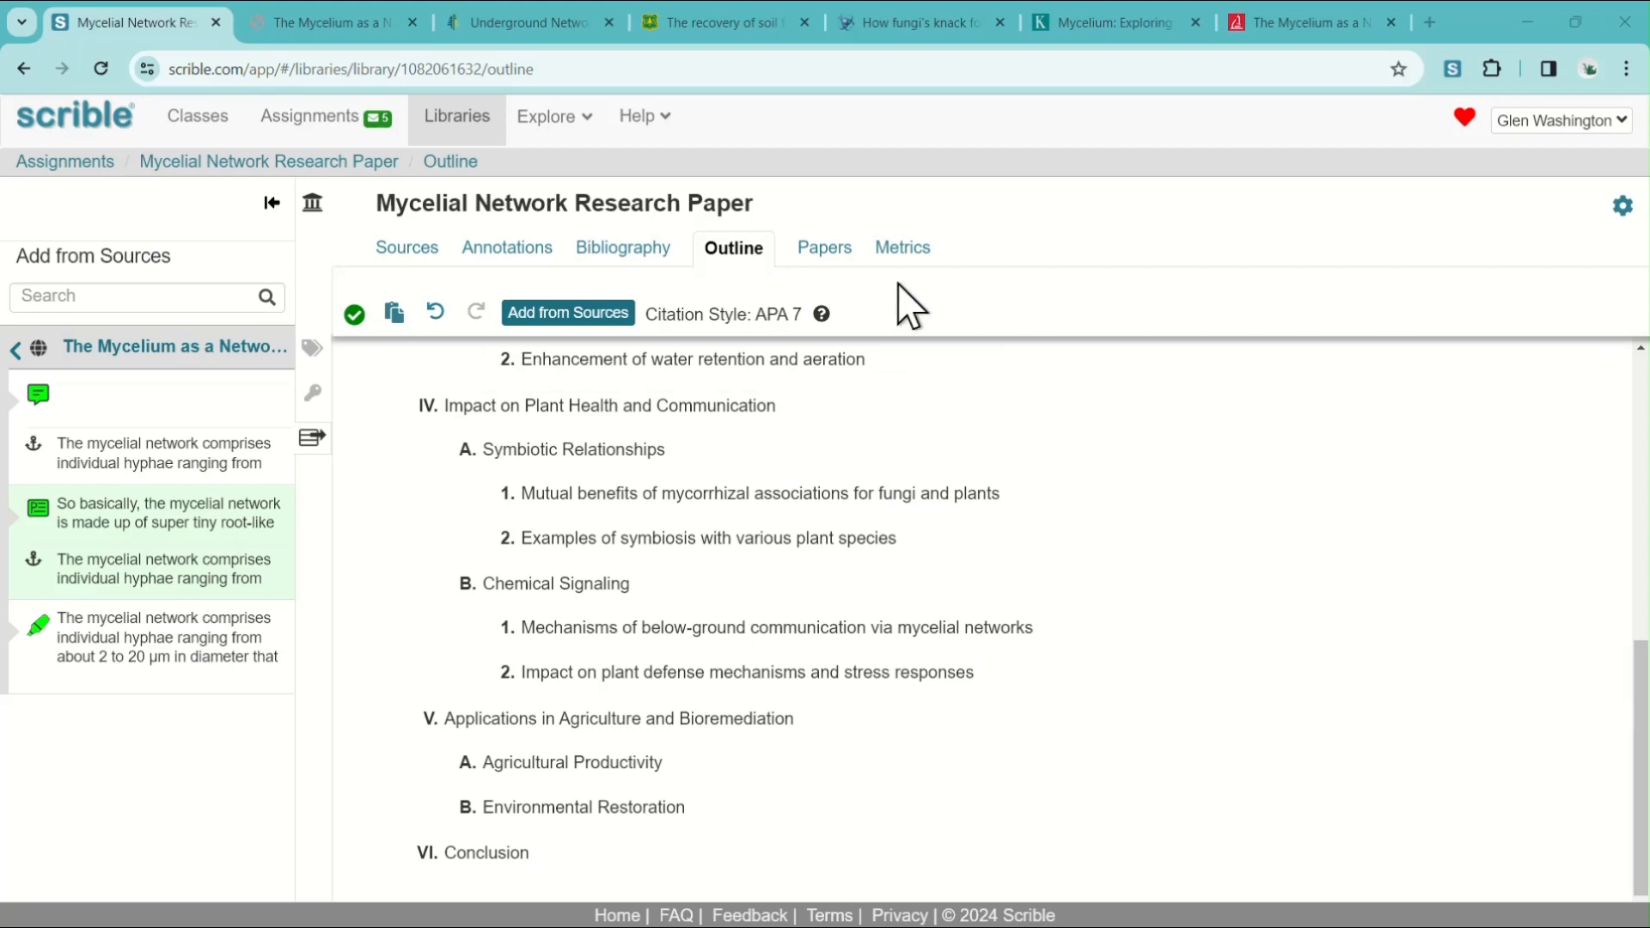
click(825, 249)
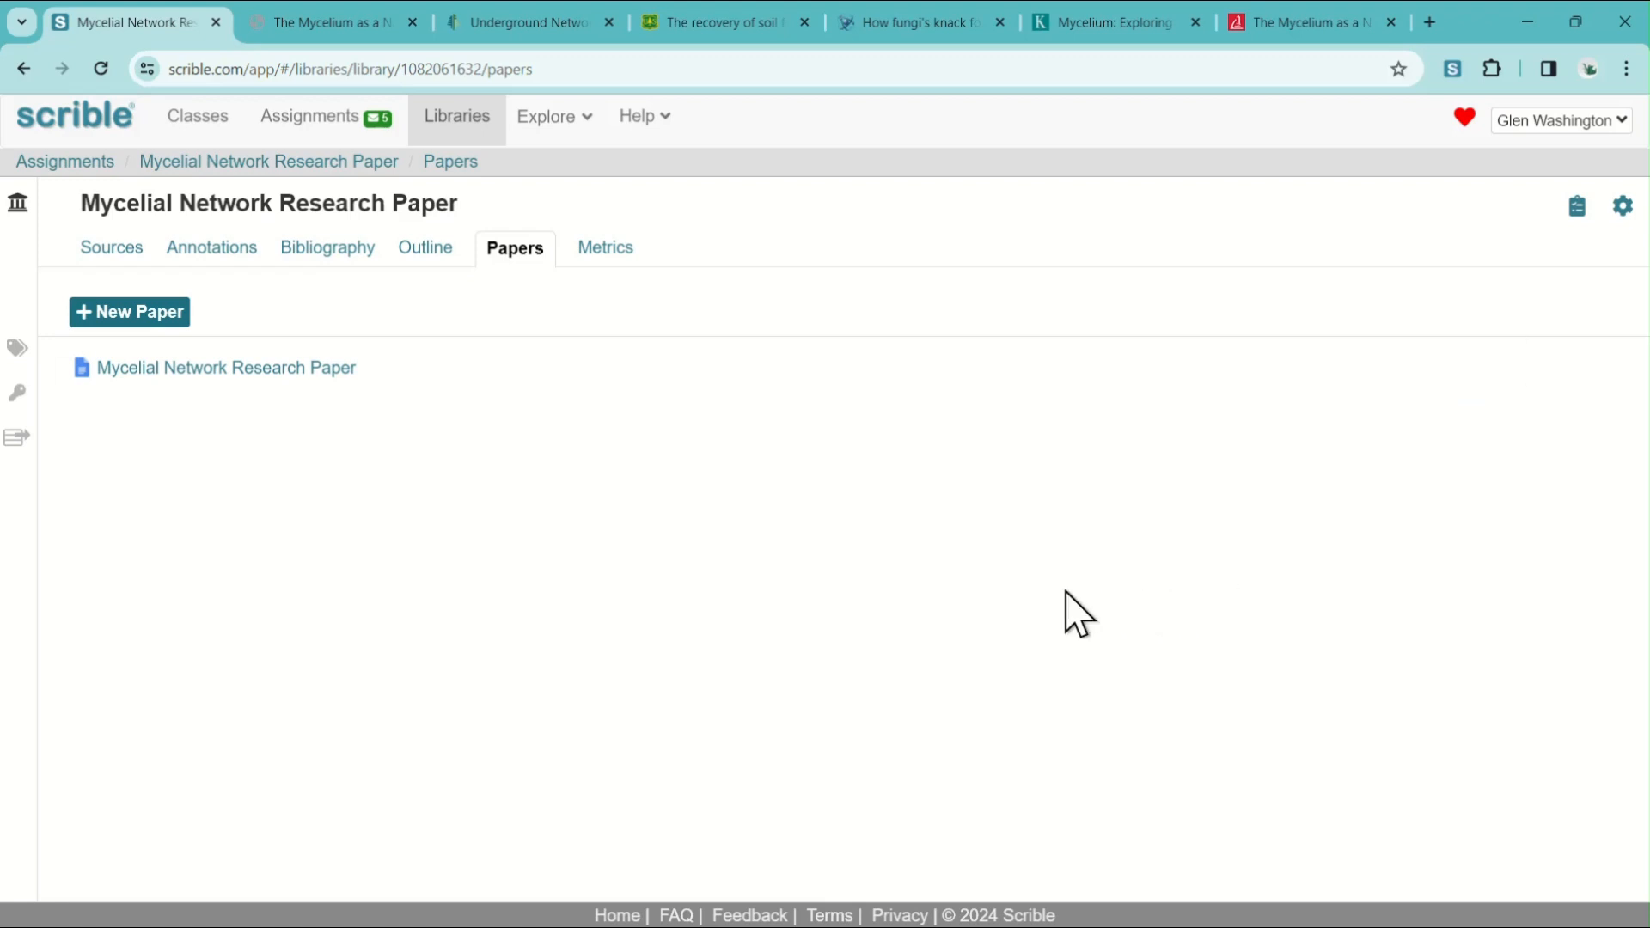
click(244, 368)
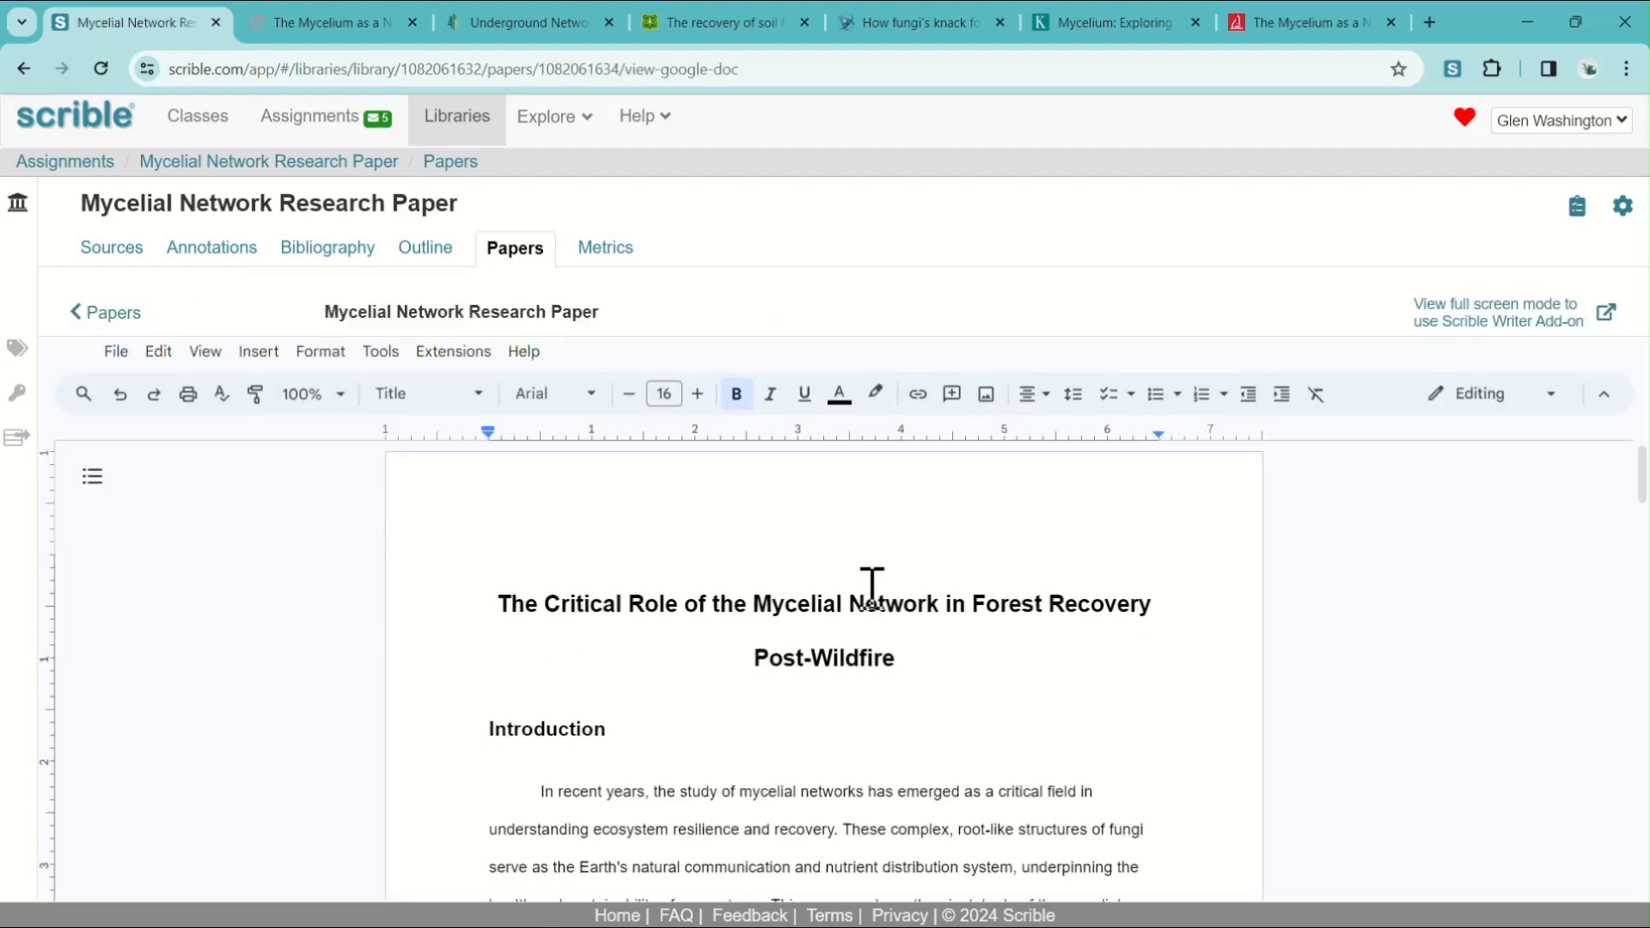
scroll(1194, 514, down, 3)
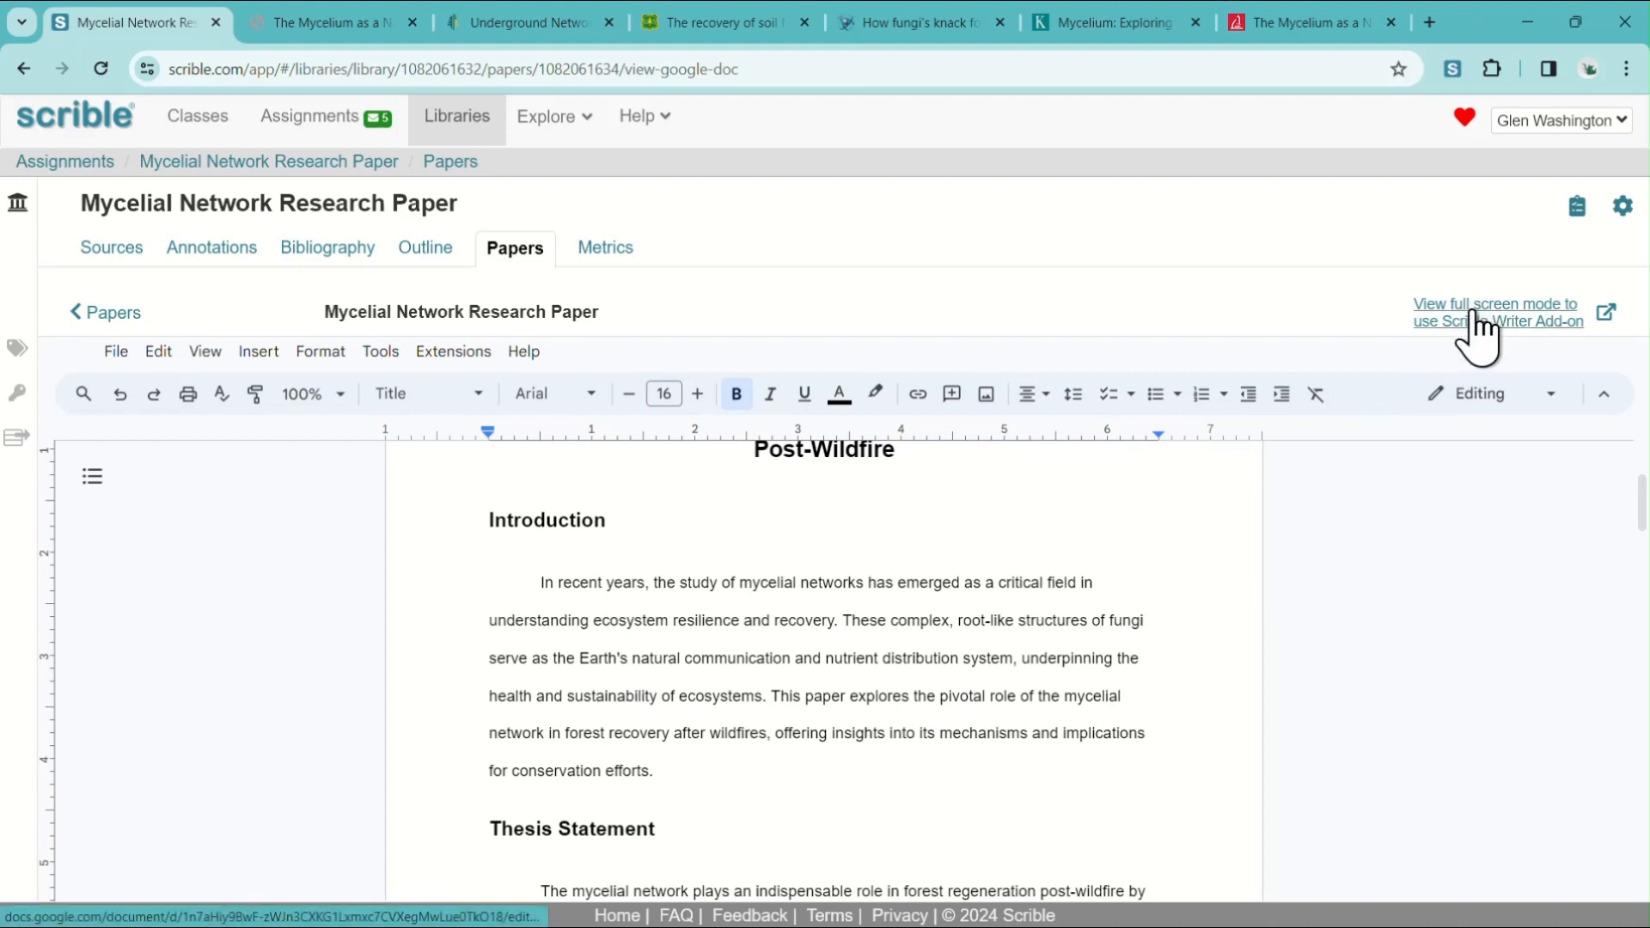
click(1567, 313)
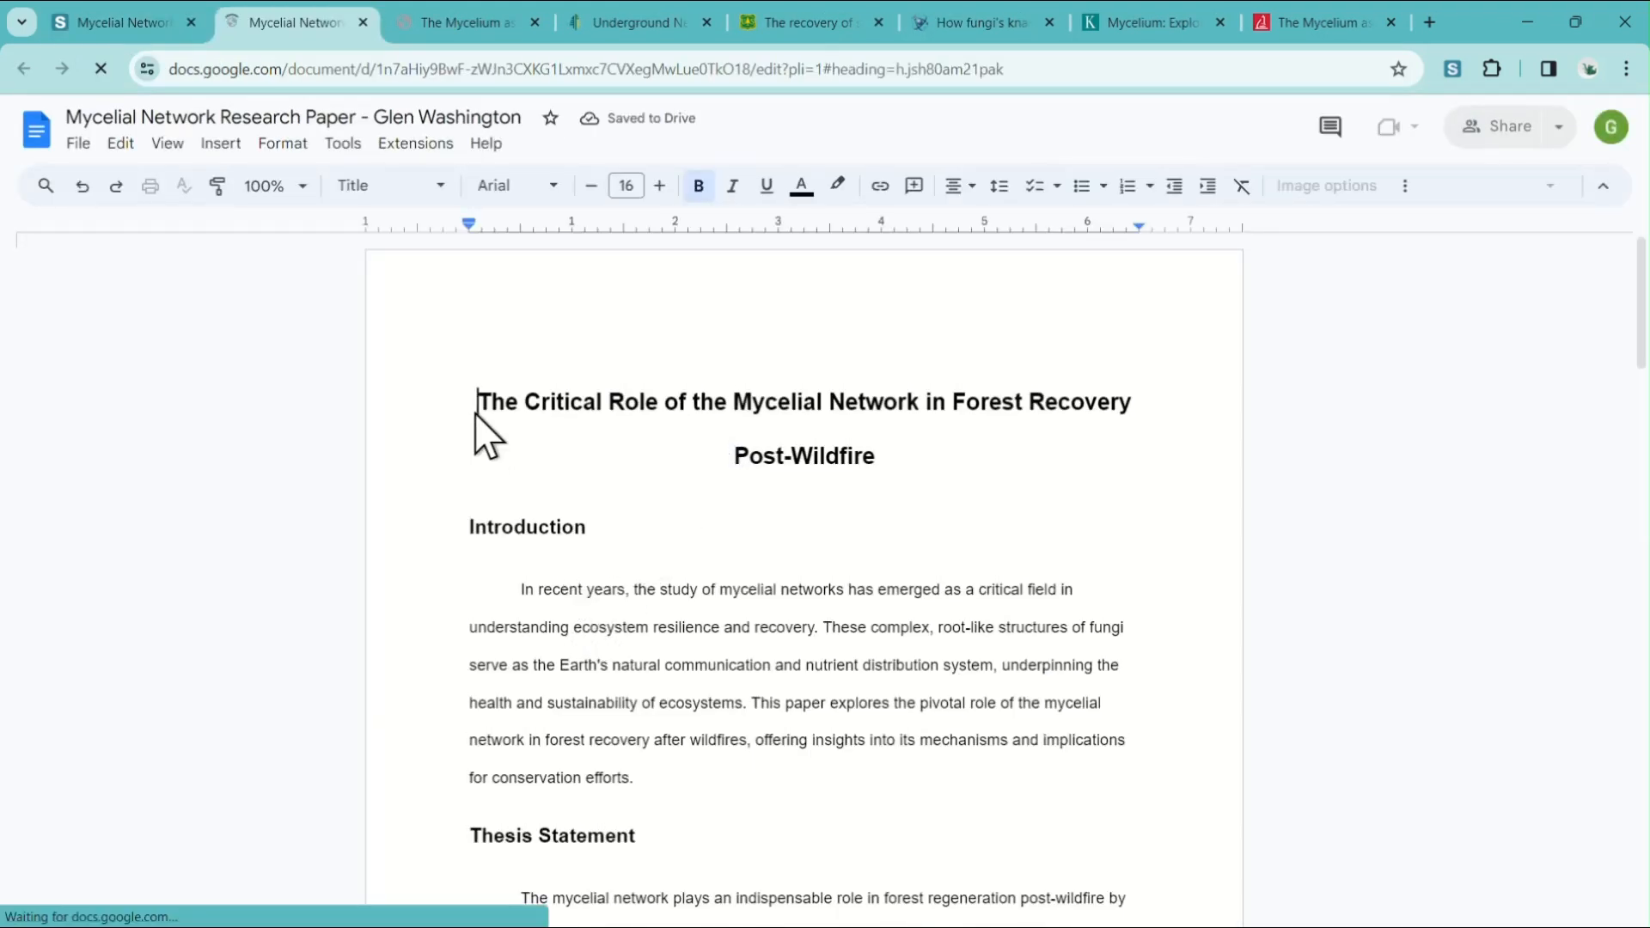
Start the Scrible Writer add-on and update the document's out-of-date citations.
click(419, 146)
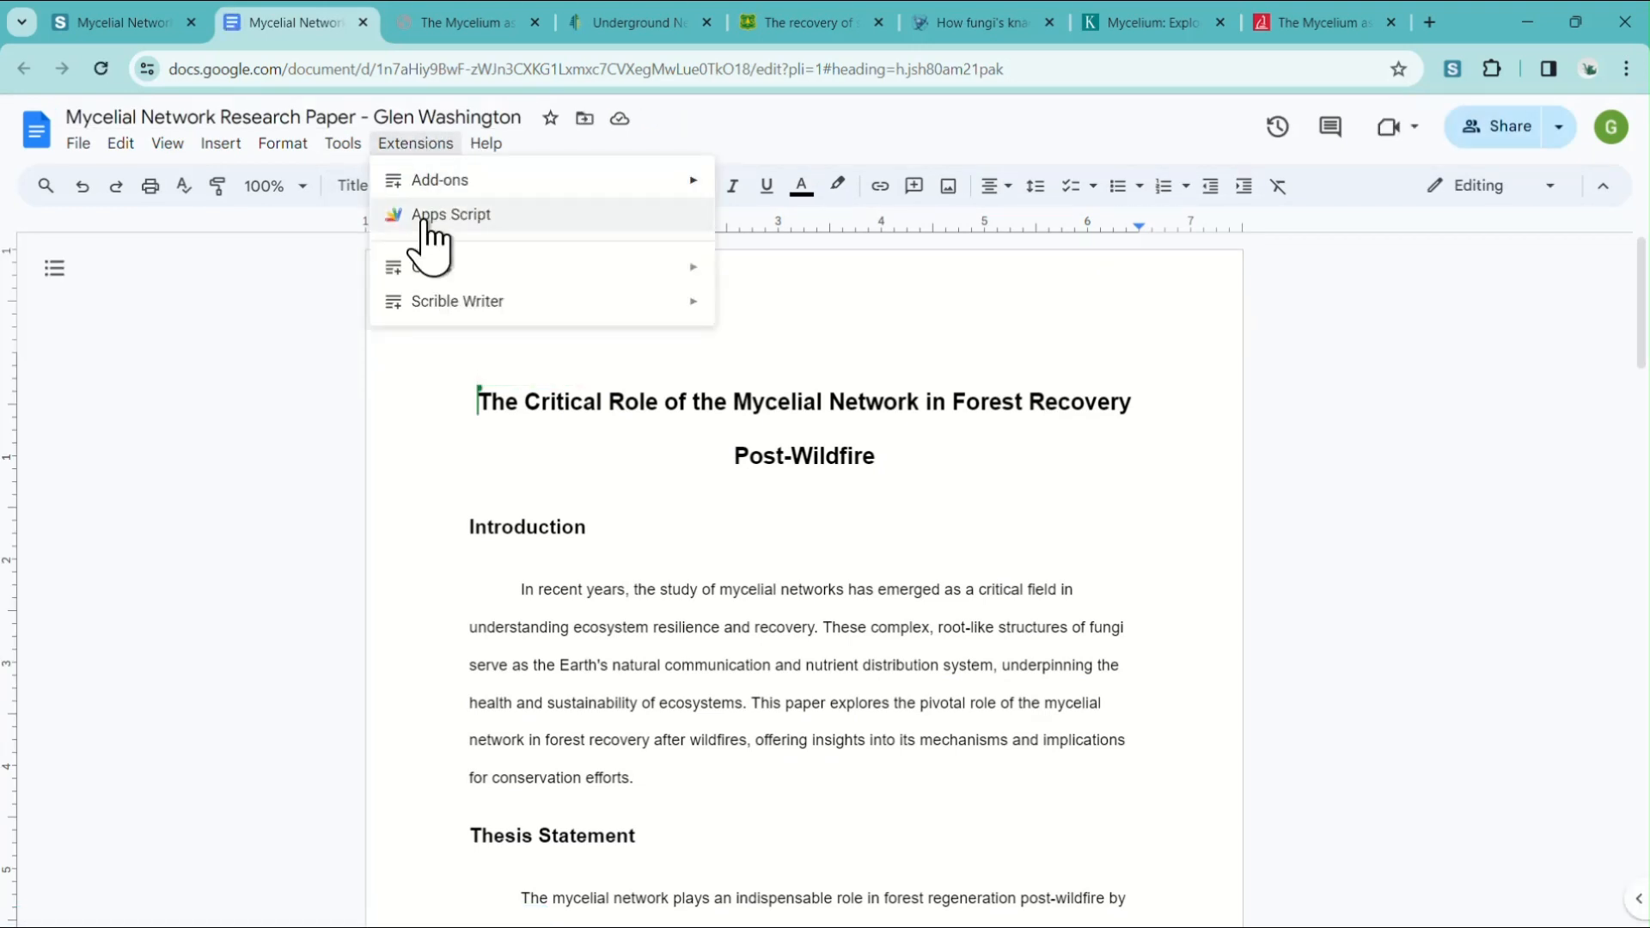
mouse_move(427, 313)
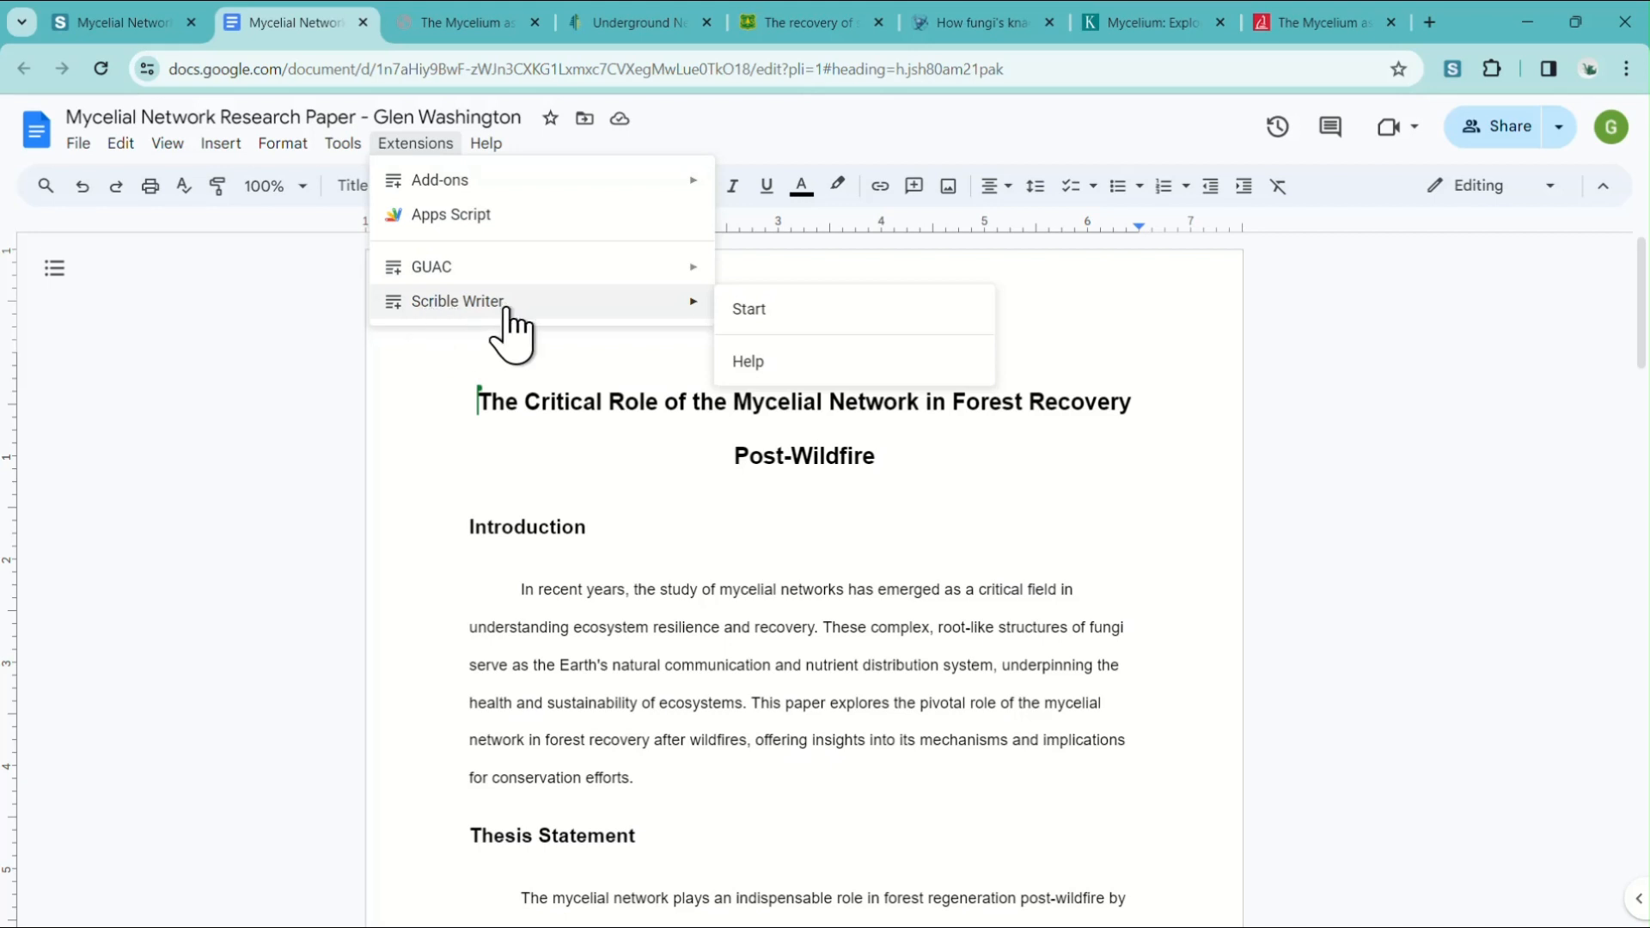
click(806, 311)
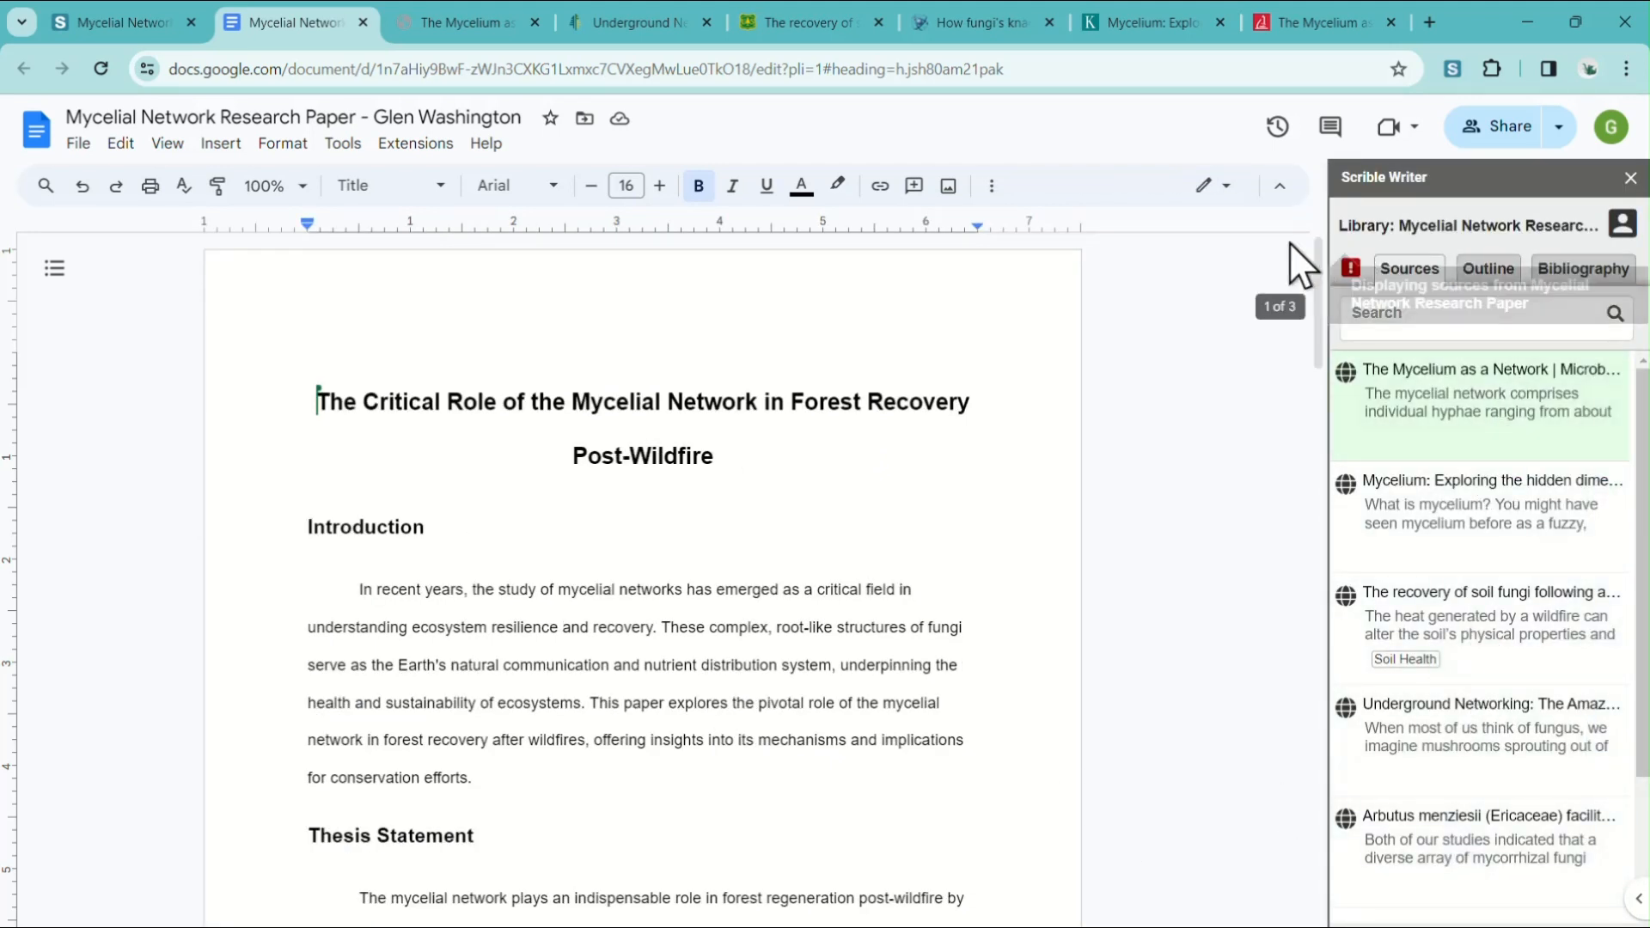
click(1351, 271)
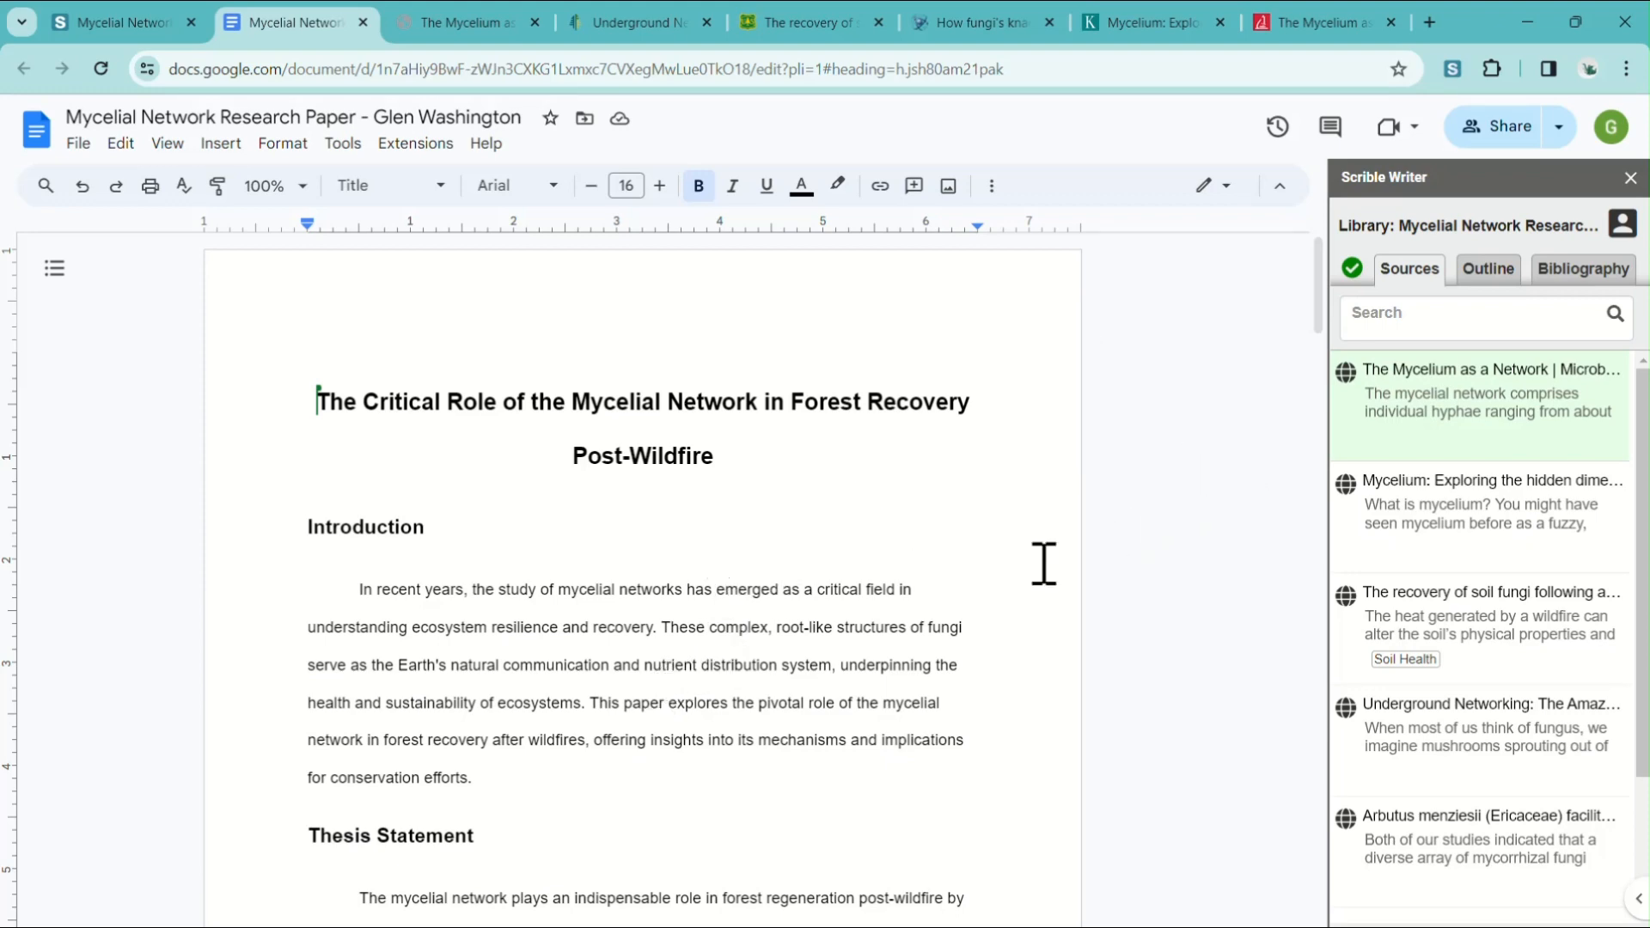
Insert the Scrible outline as a numbered list at the top of the Introduction section.
scroll(911, 559, down, 4)
scroll(877, 582, down, 6)
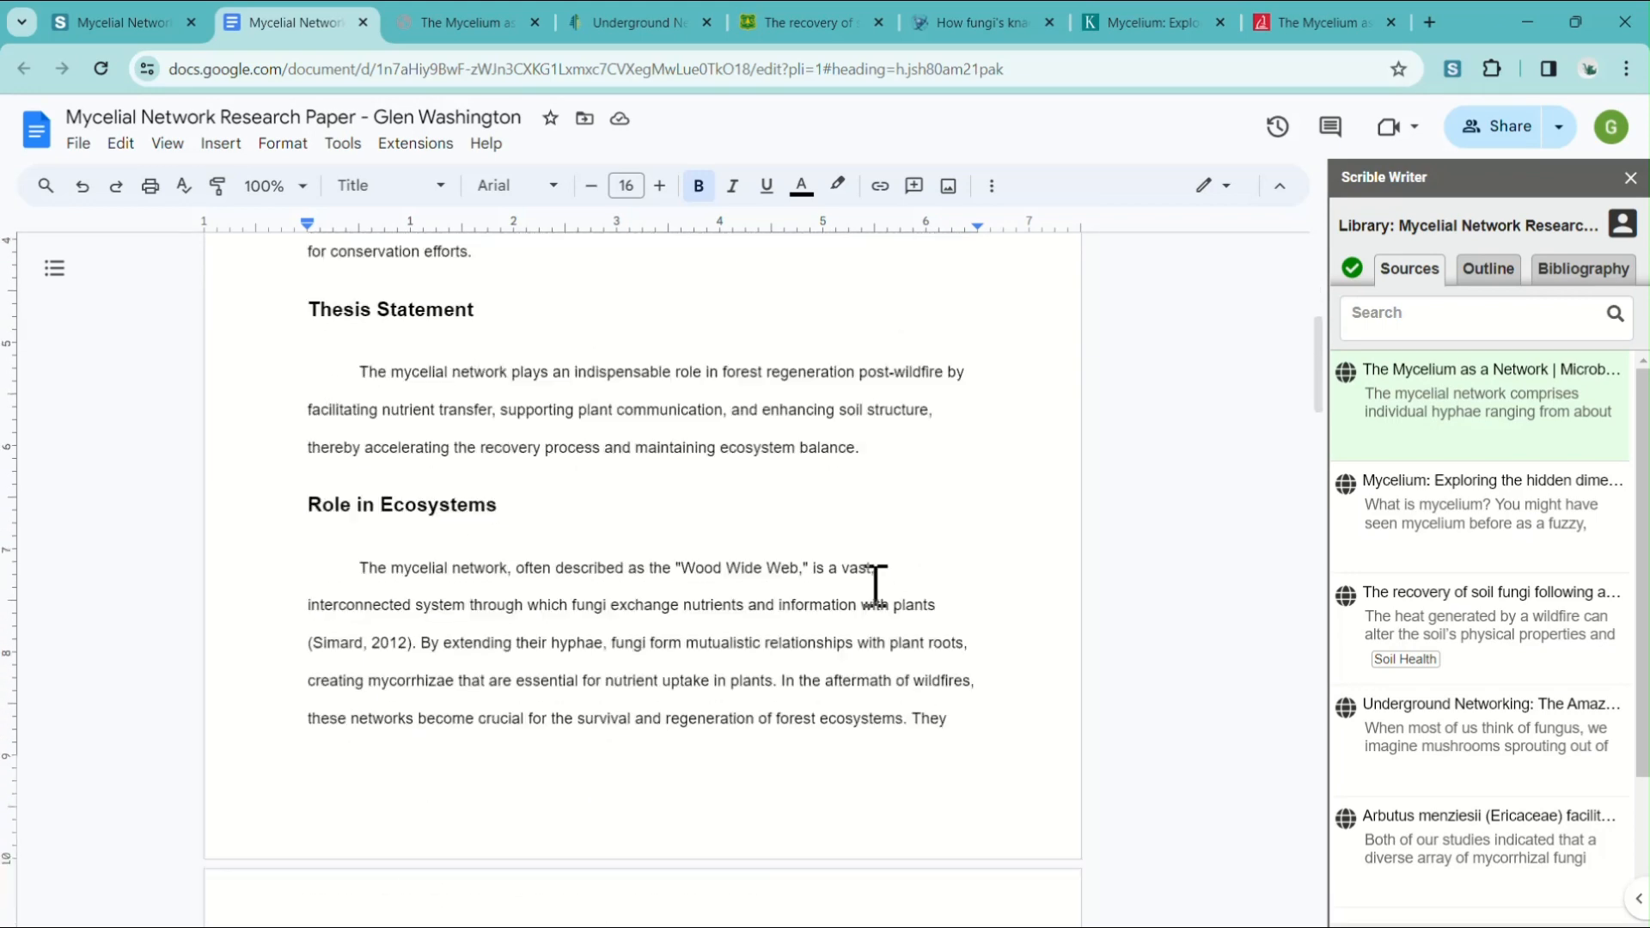
scroll(876, 585, up, 7)
scroll(880, 577, up, 1)
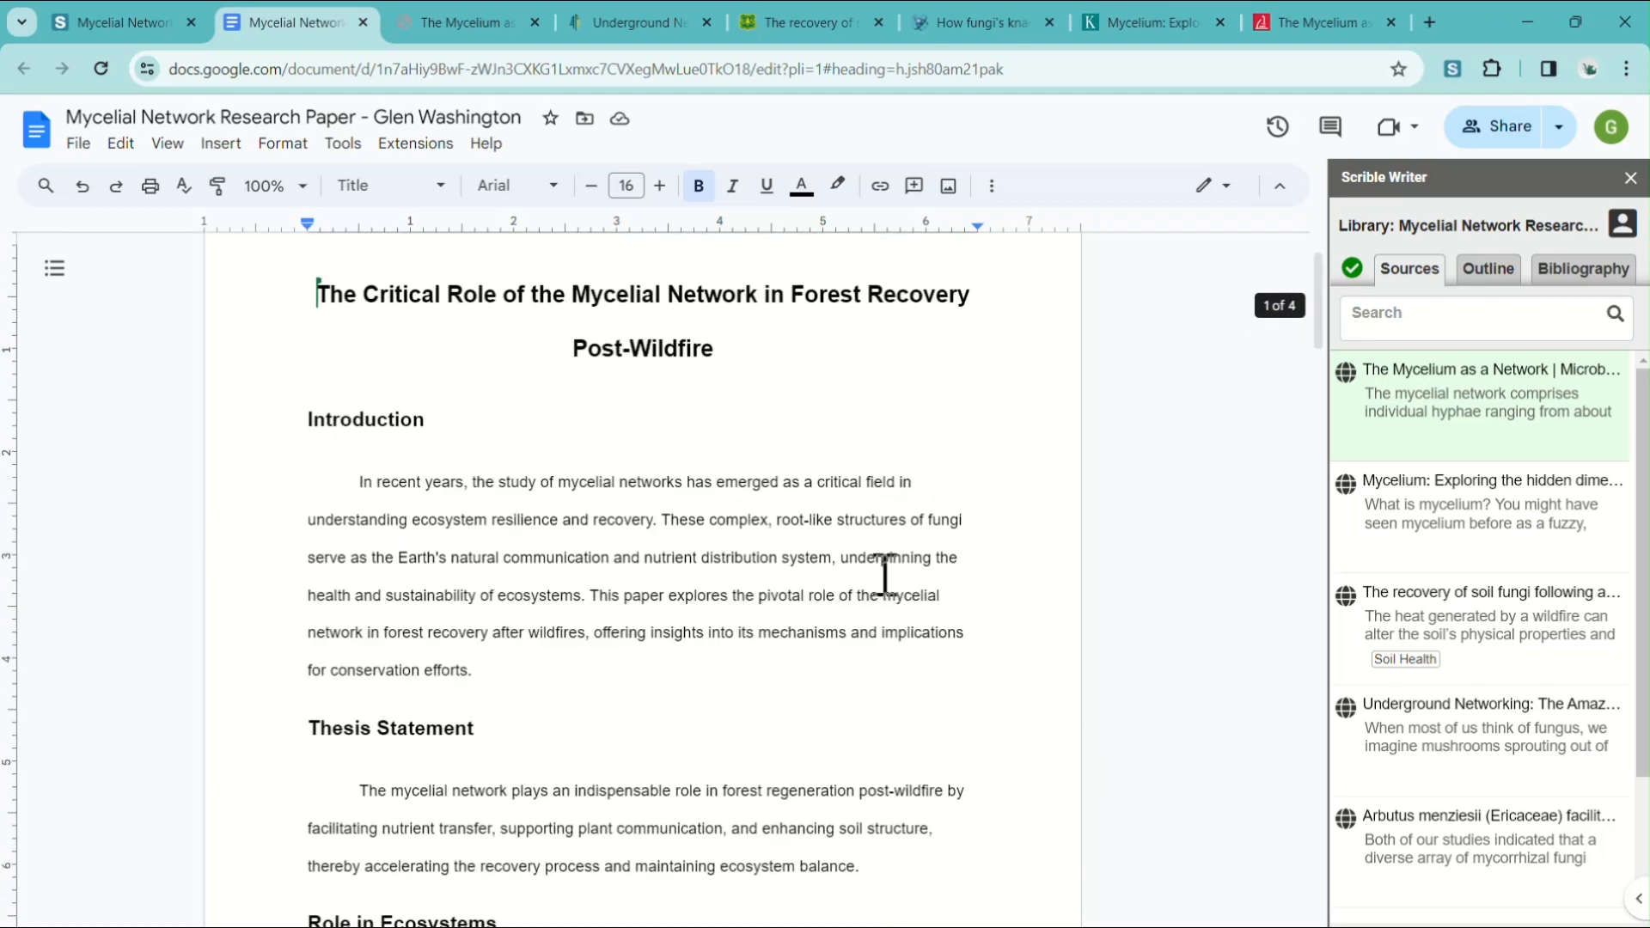
mouse_move(1447, 414)
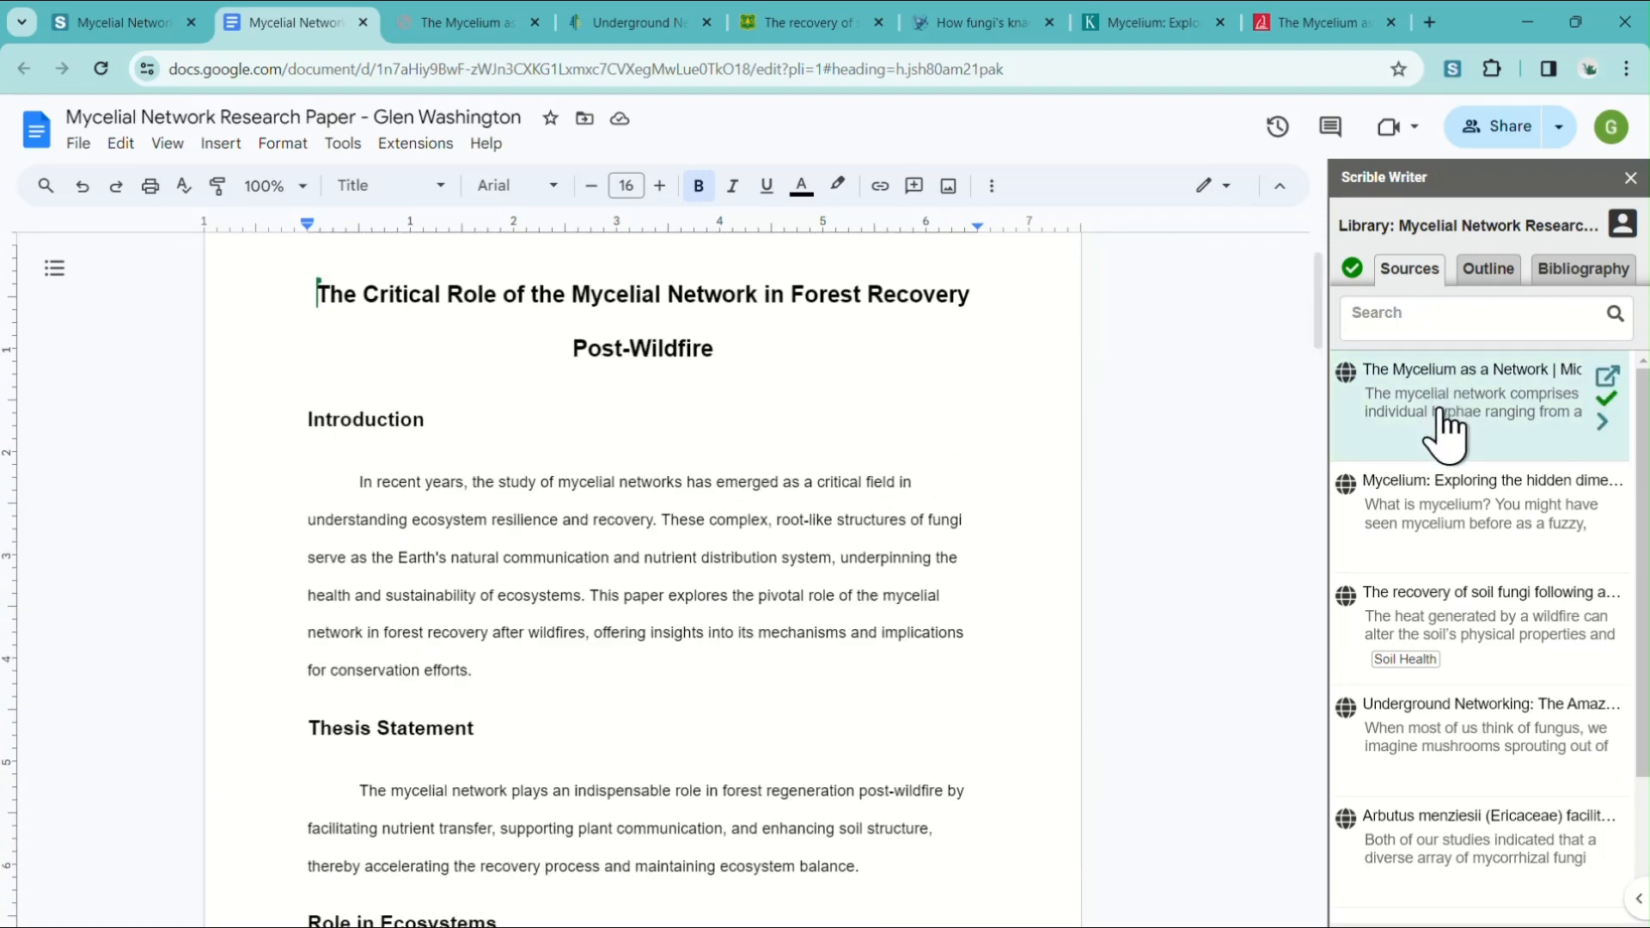
click(1490, 272)
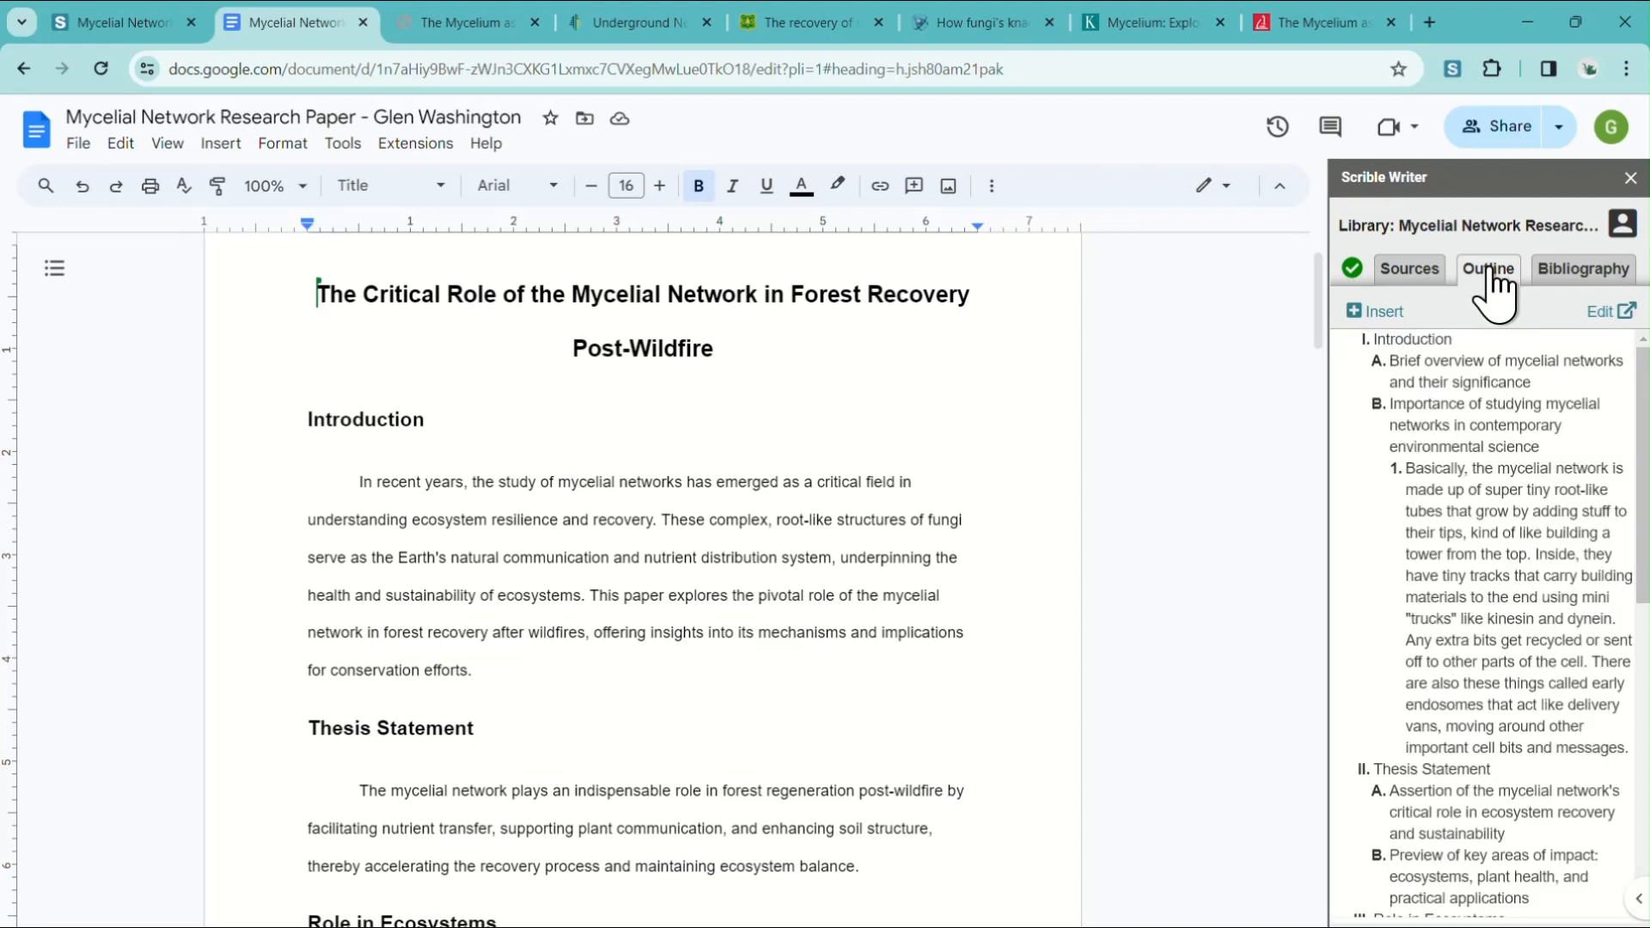
click(1356, 314)
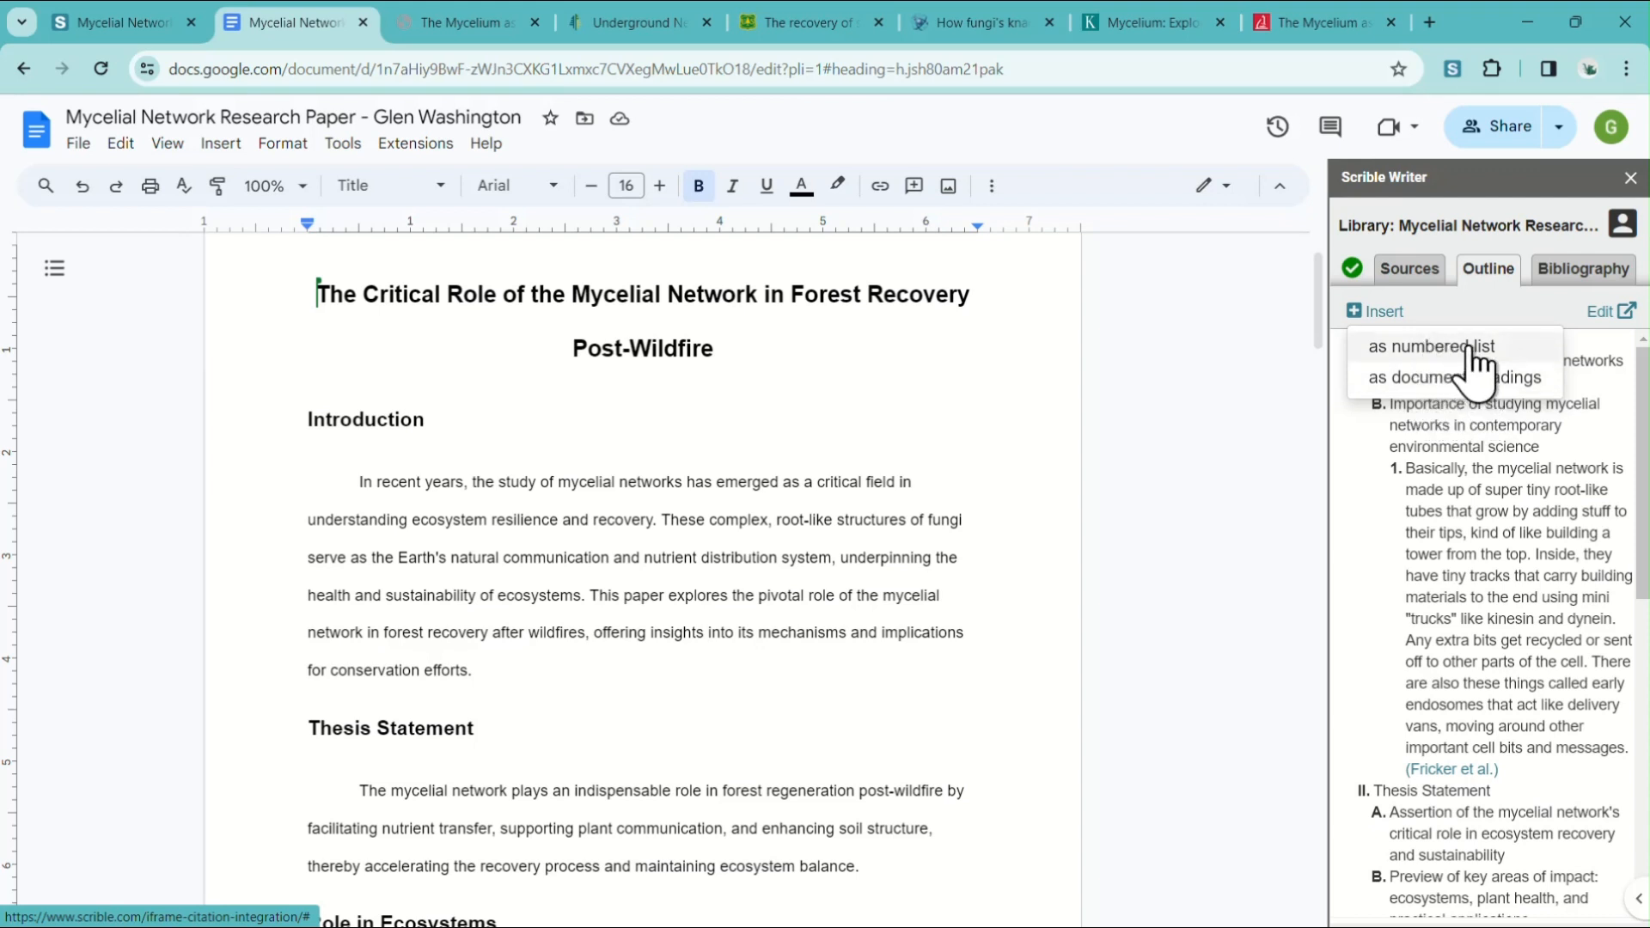
click(311, 420)
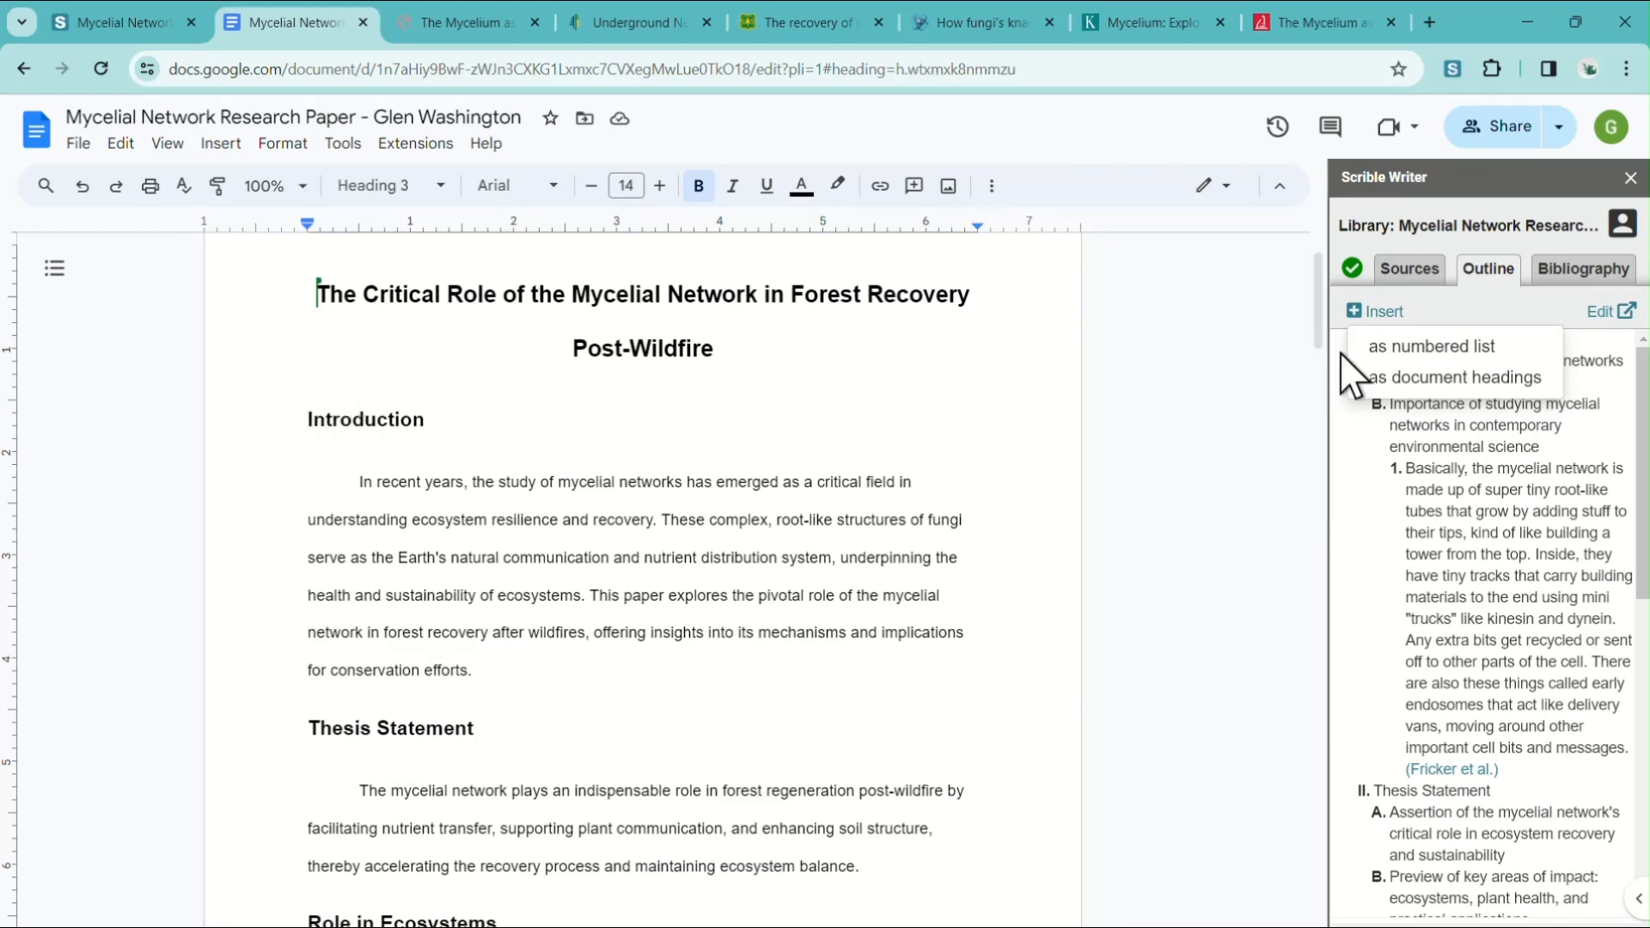
click(1463, 351)
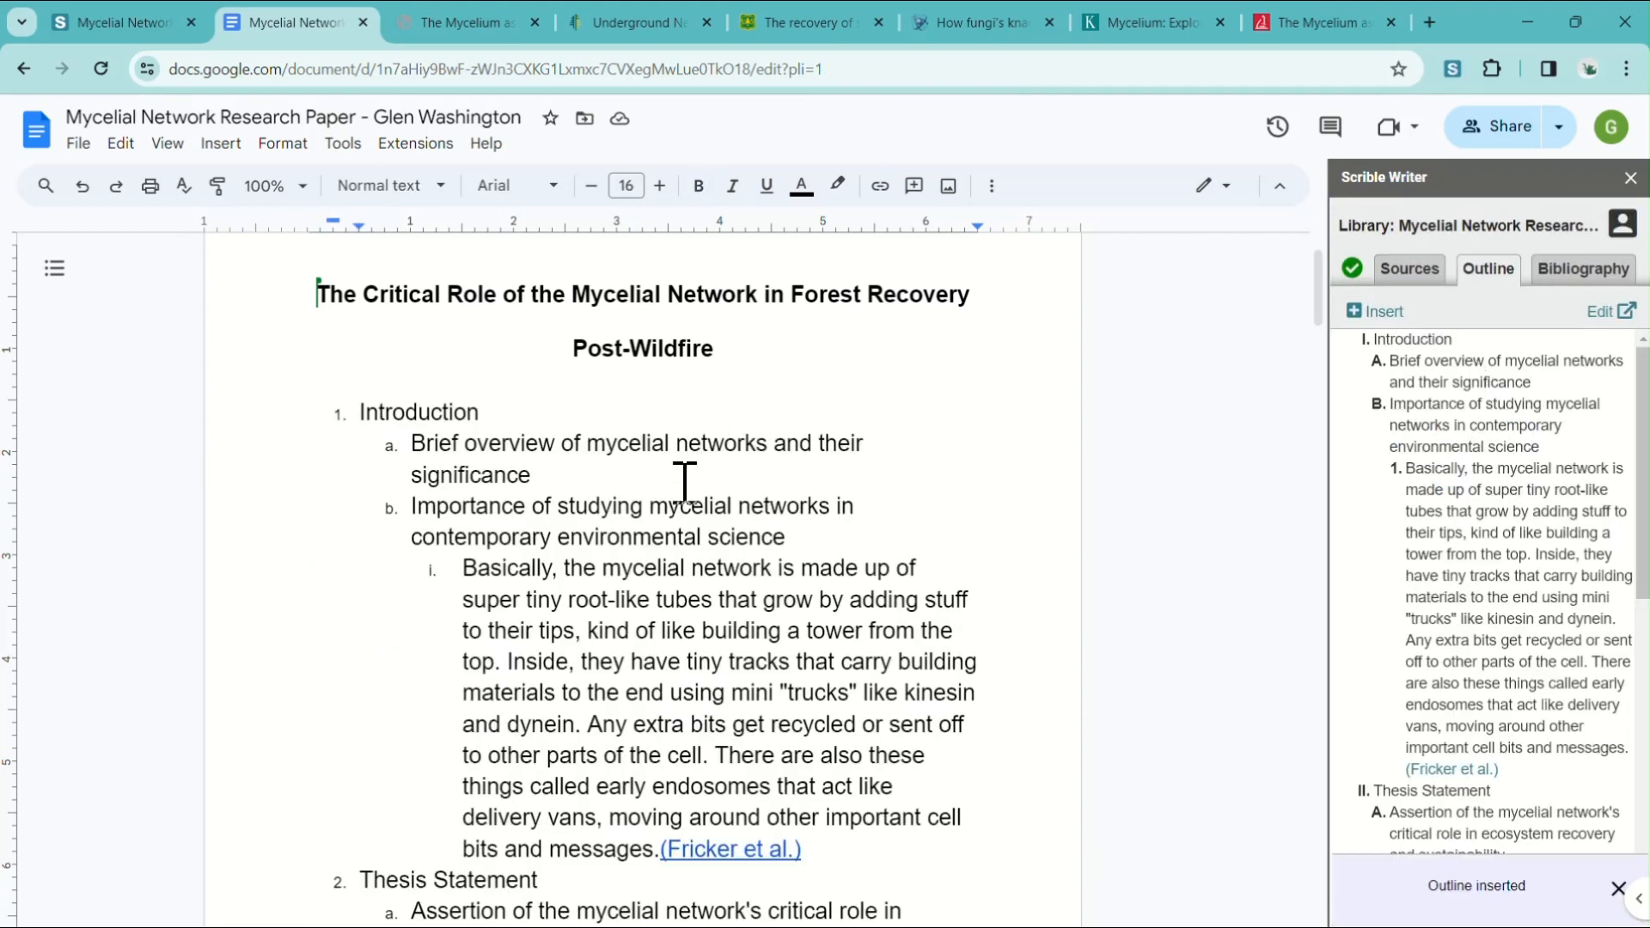
Insert the paraphrase from "The Mycelium as a Network" at the end of the Introduction paragraph.
scroll(679, 507, down, 4)
scroll(675, 537, down, 15)
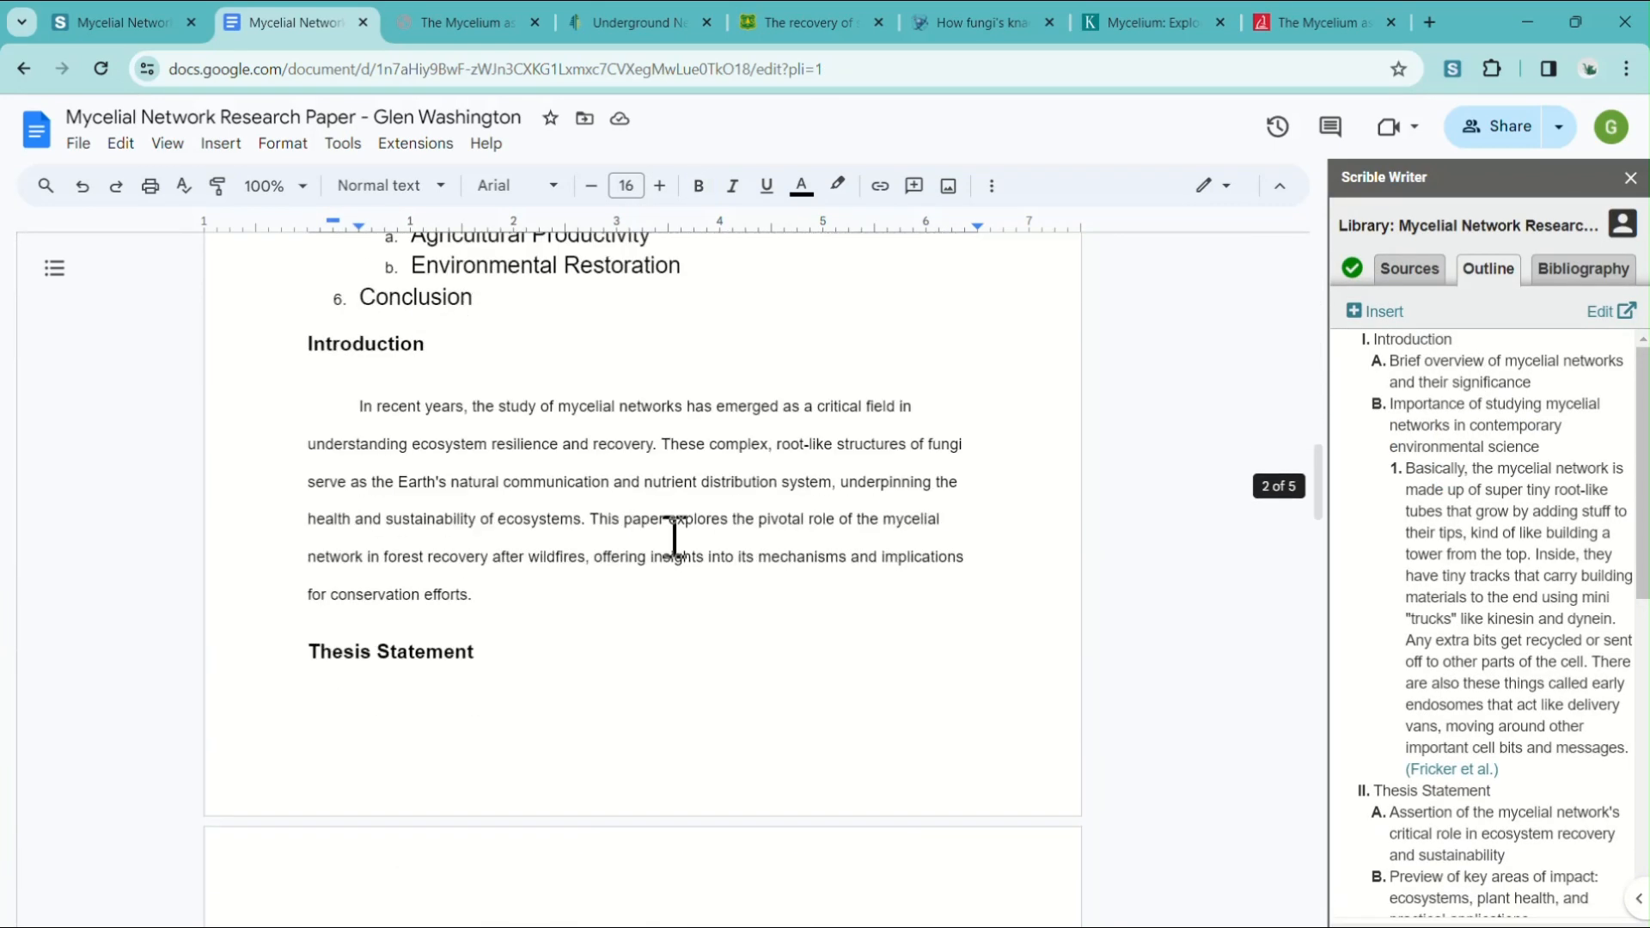
scroll(674, 537, up, 4)
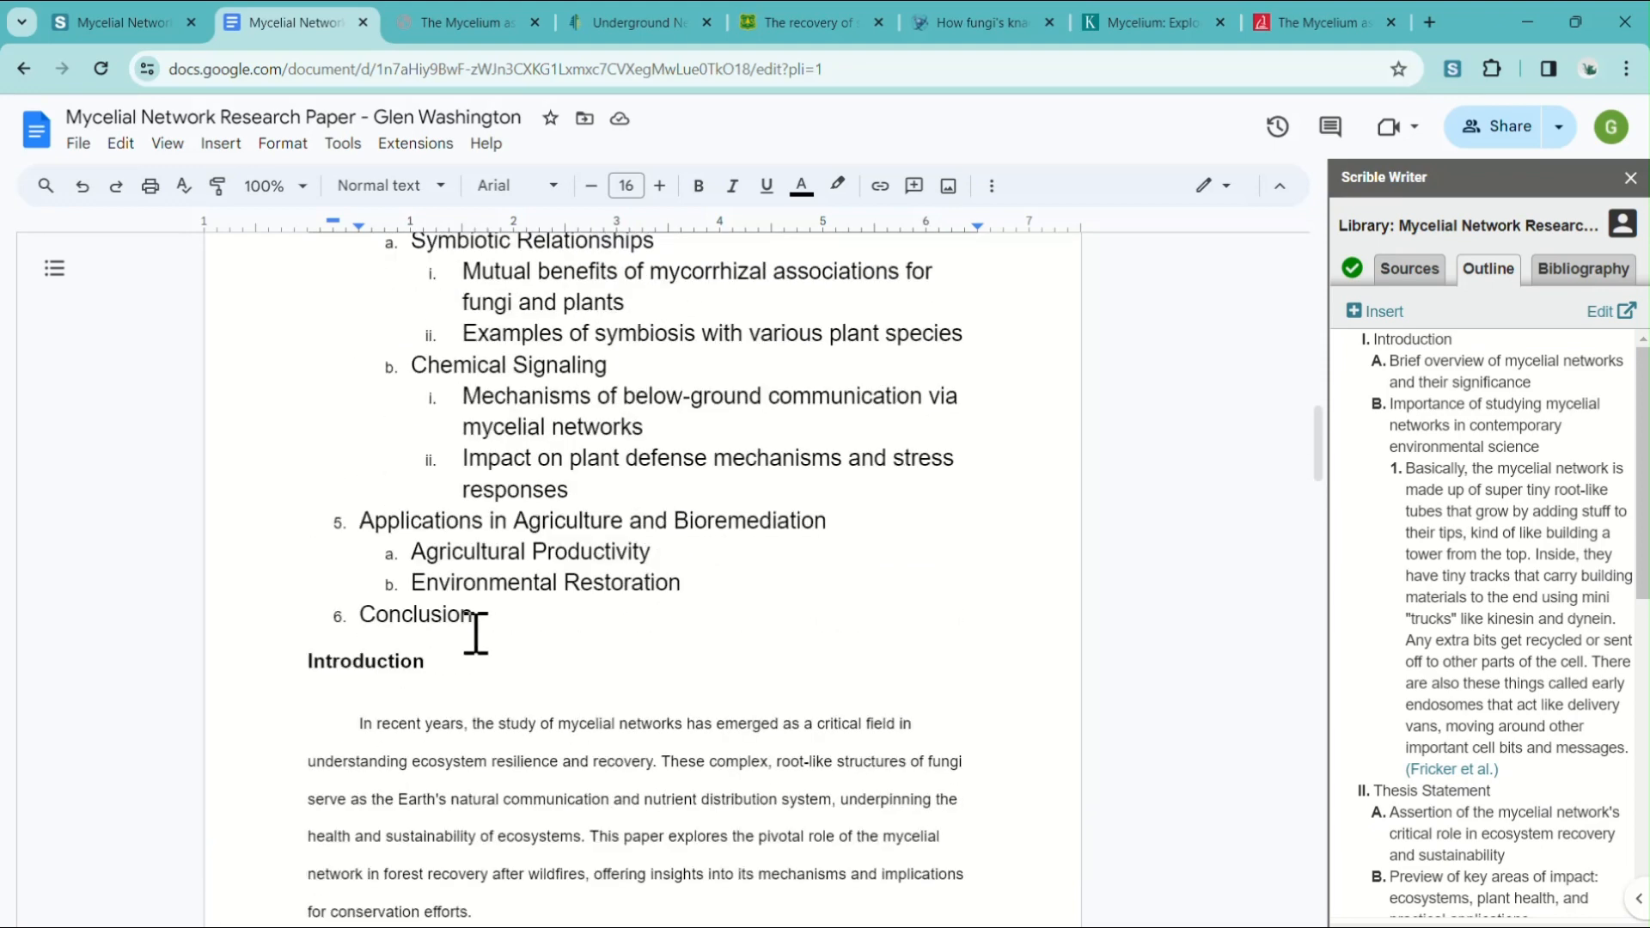
click(472, 633)
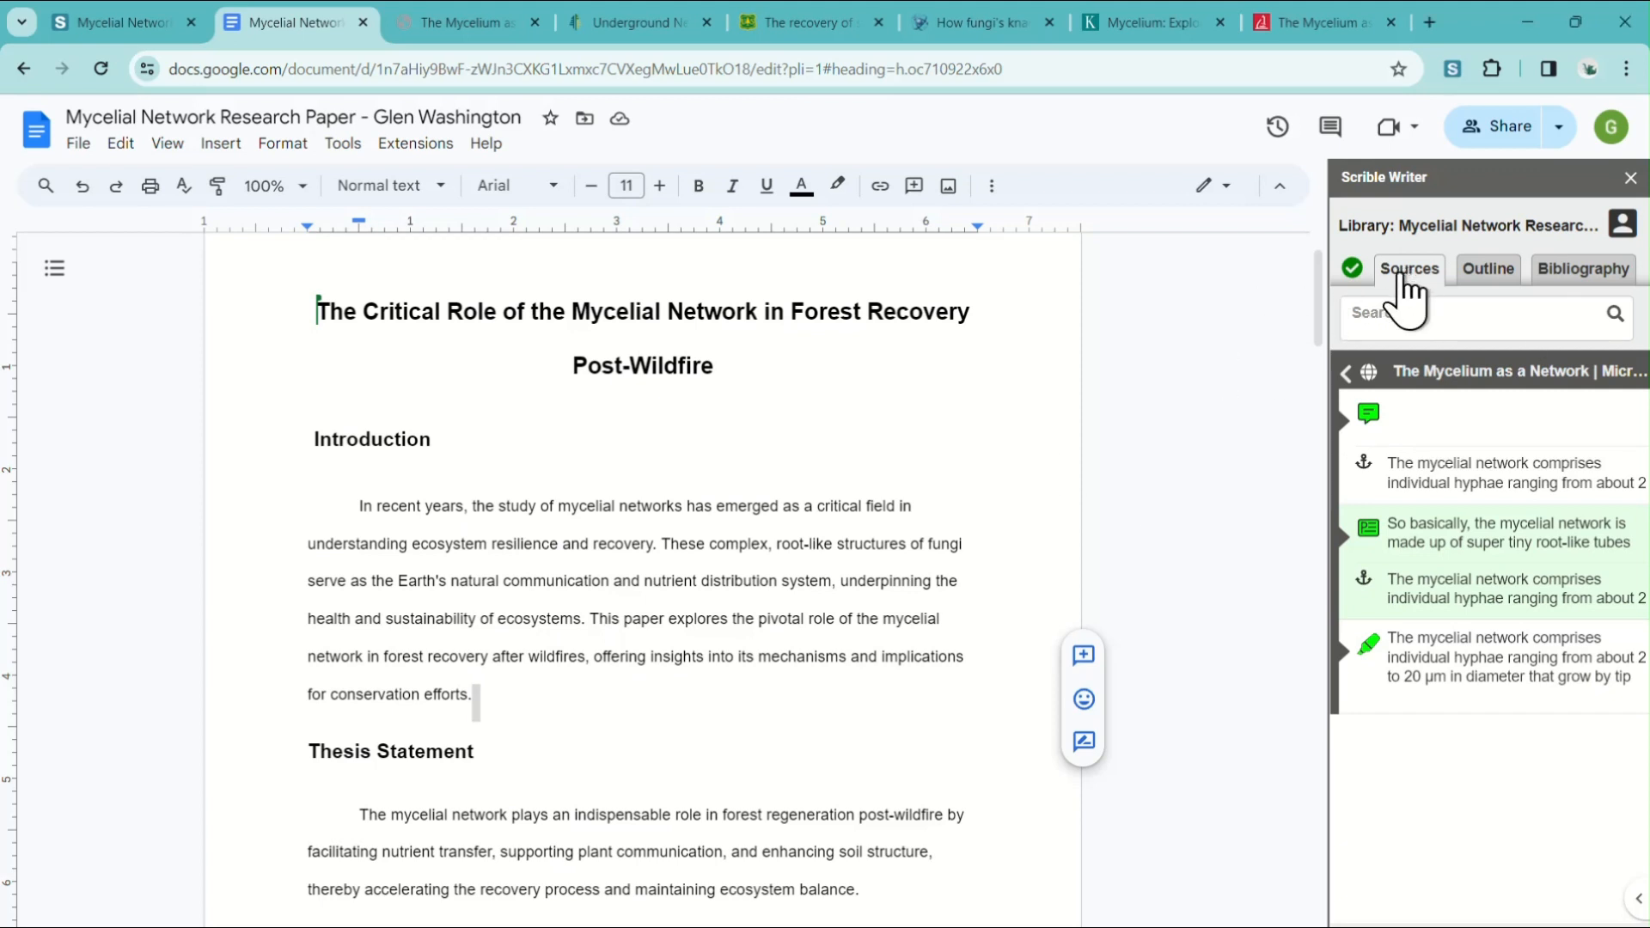
click(483, 694)
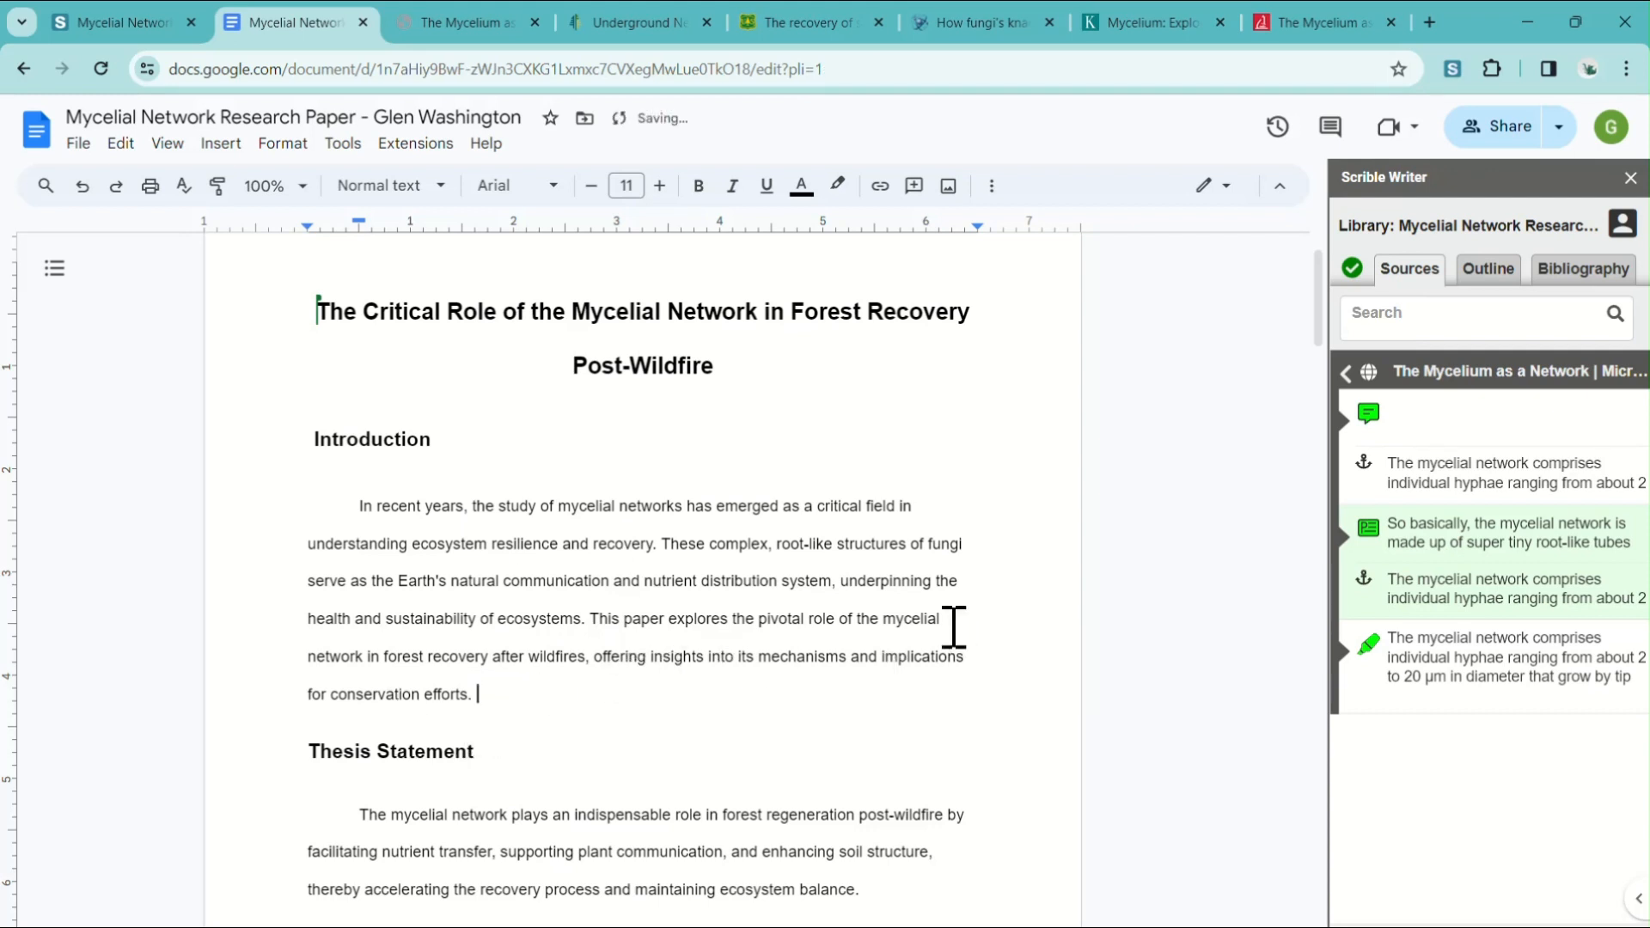
mouse_move(1491, 550)
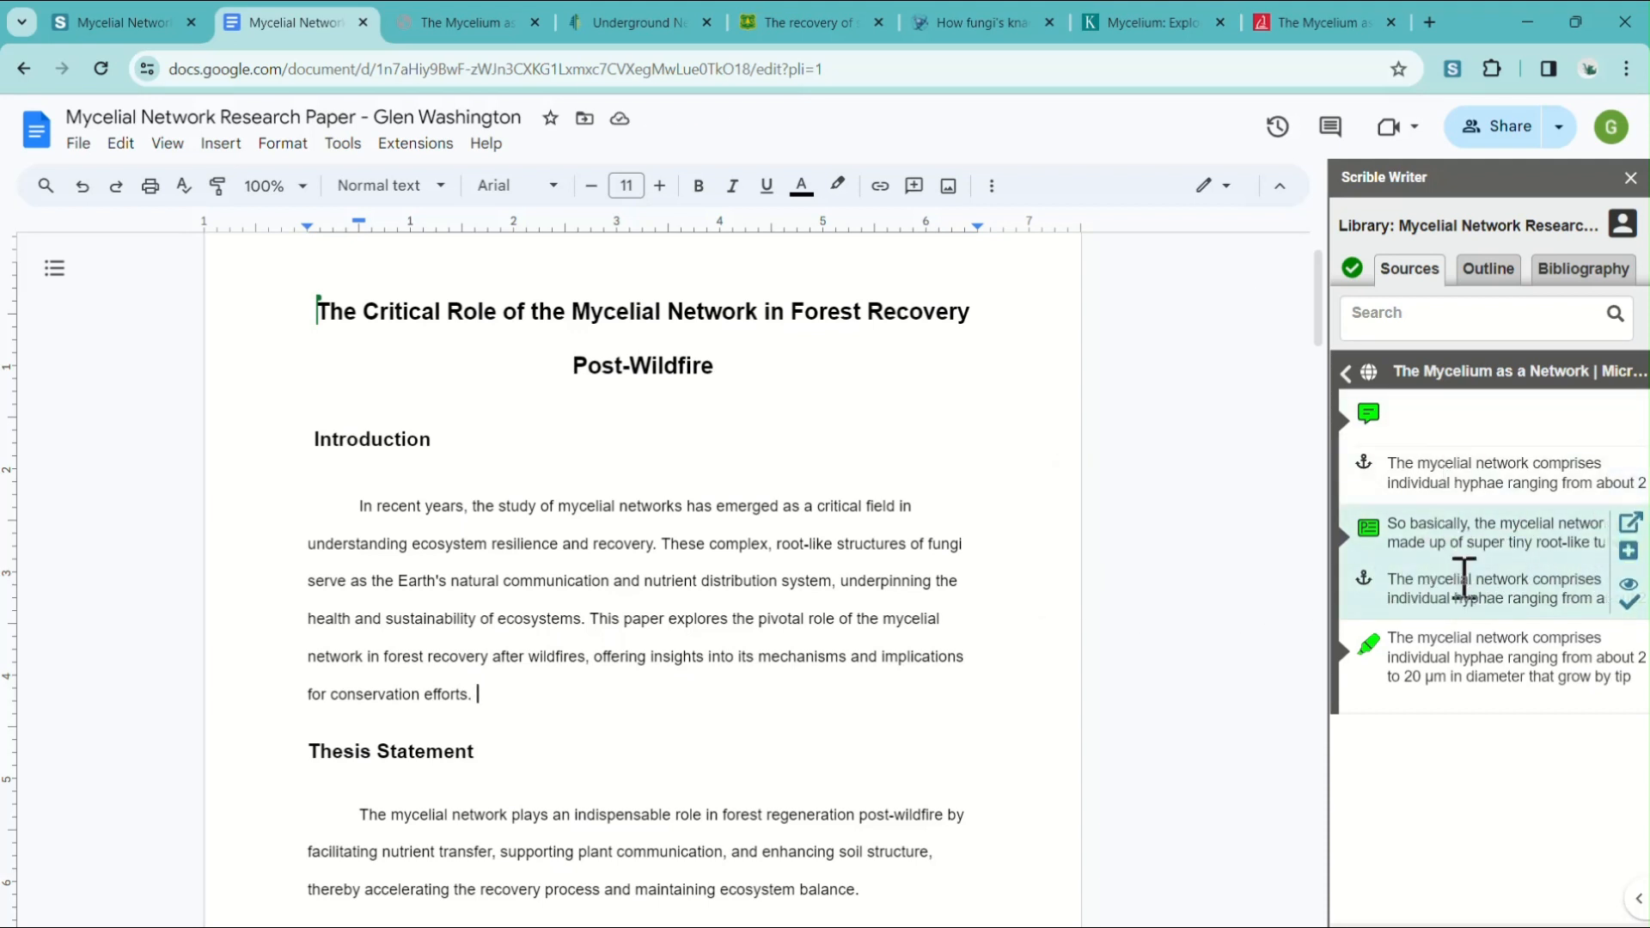
click(1627, 553)
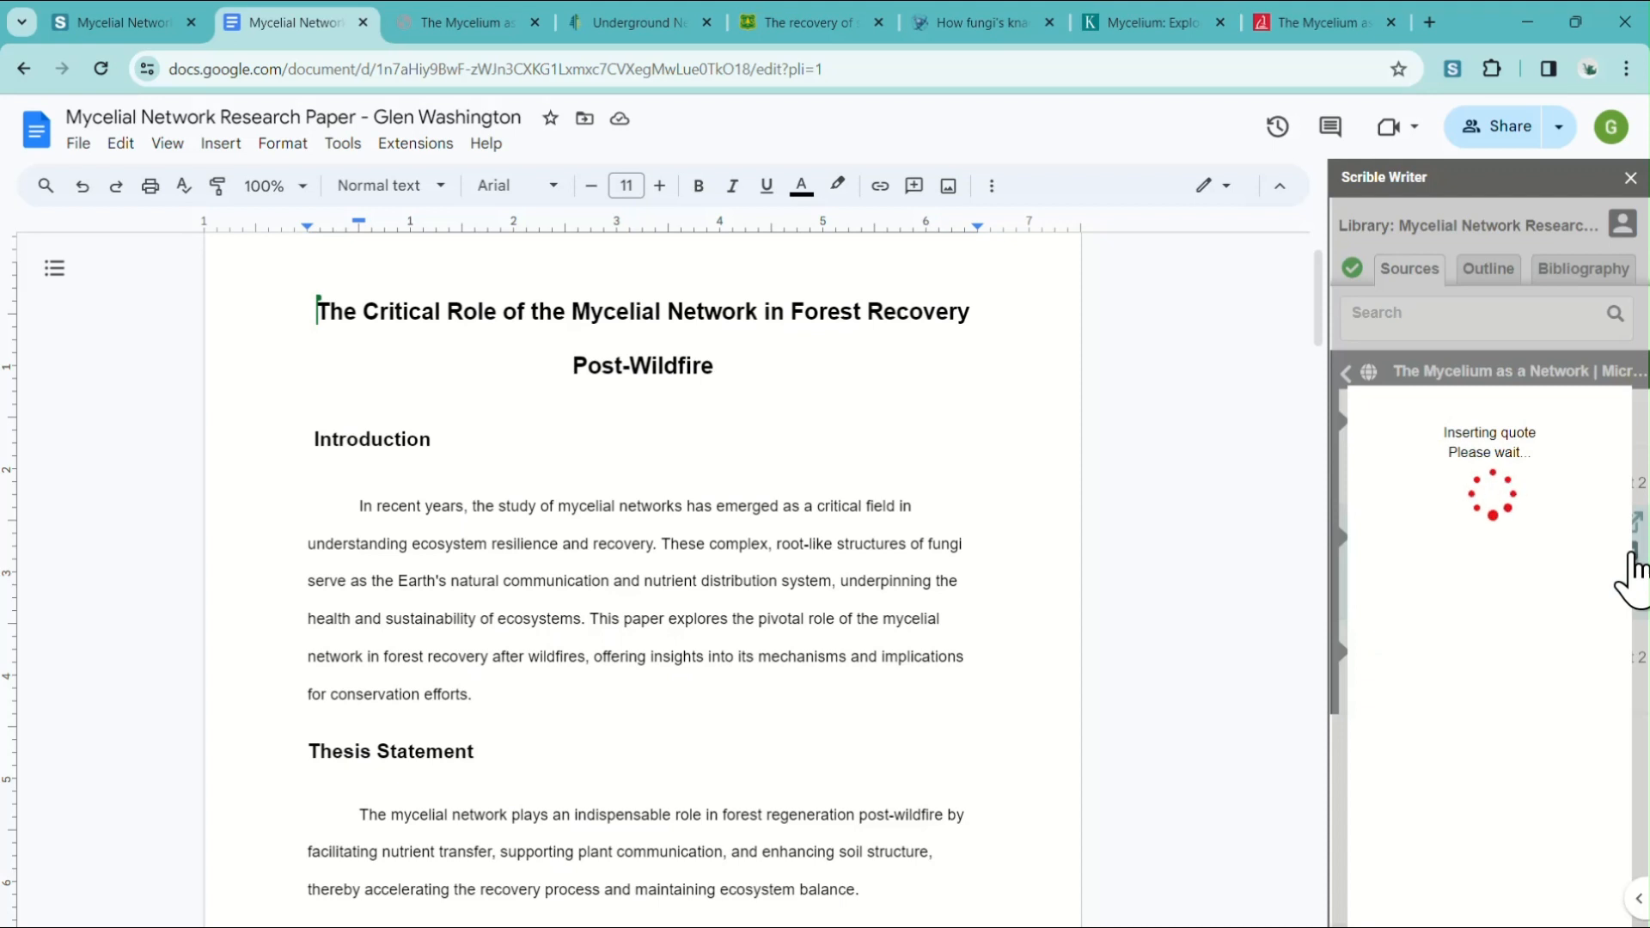
Examine the inserted Fricker et al. citation and the Works Cited entry in the bibliography and at the document's end.
scroll(635, 687, down, 1)
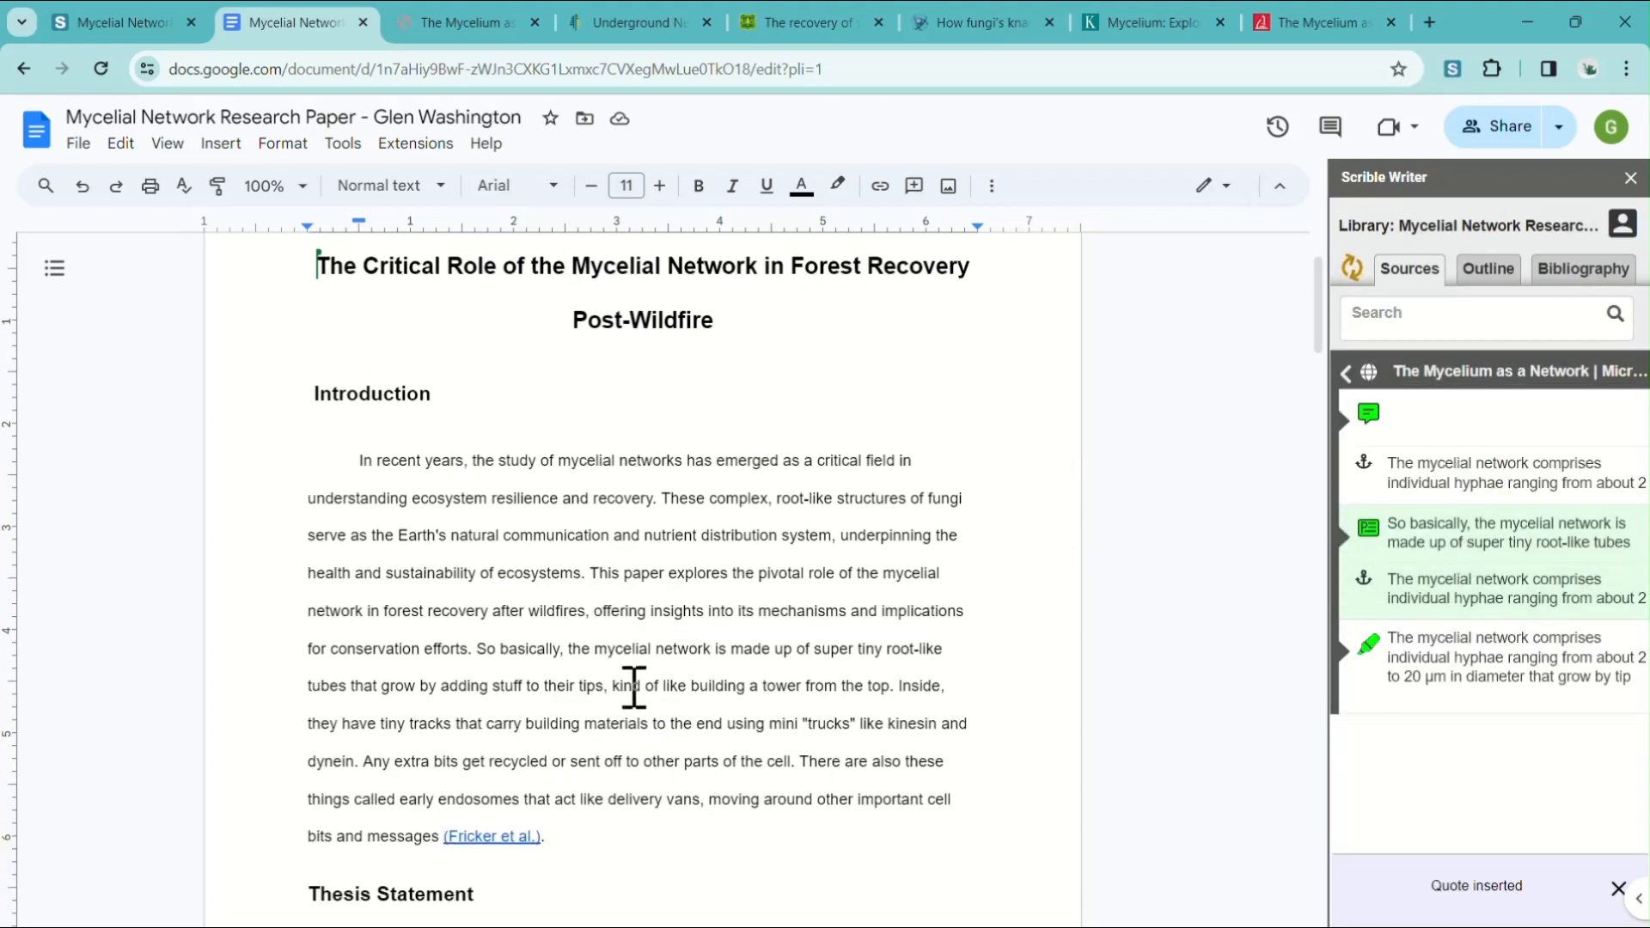
scroll(634, 687, down, 2)
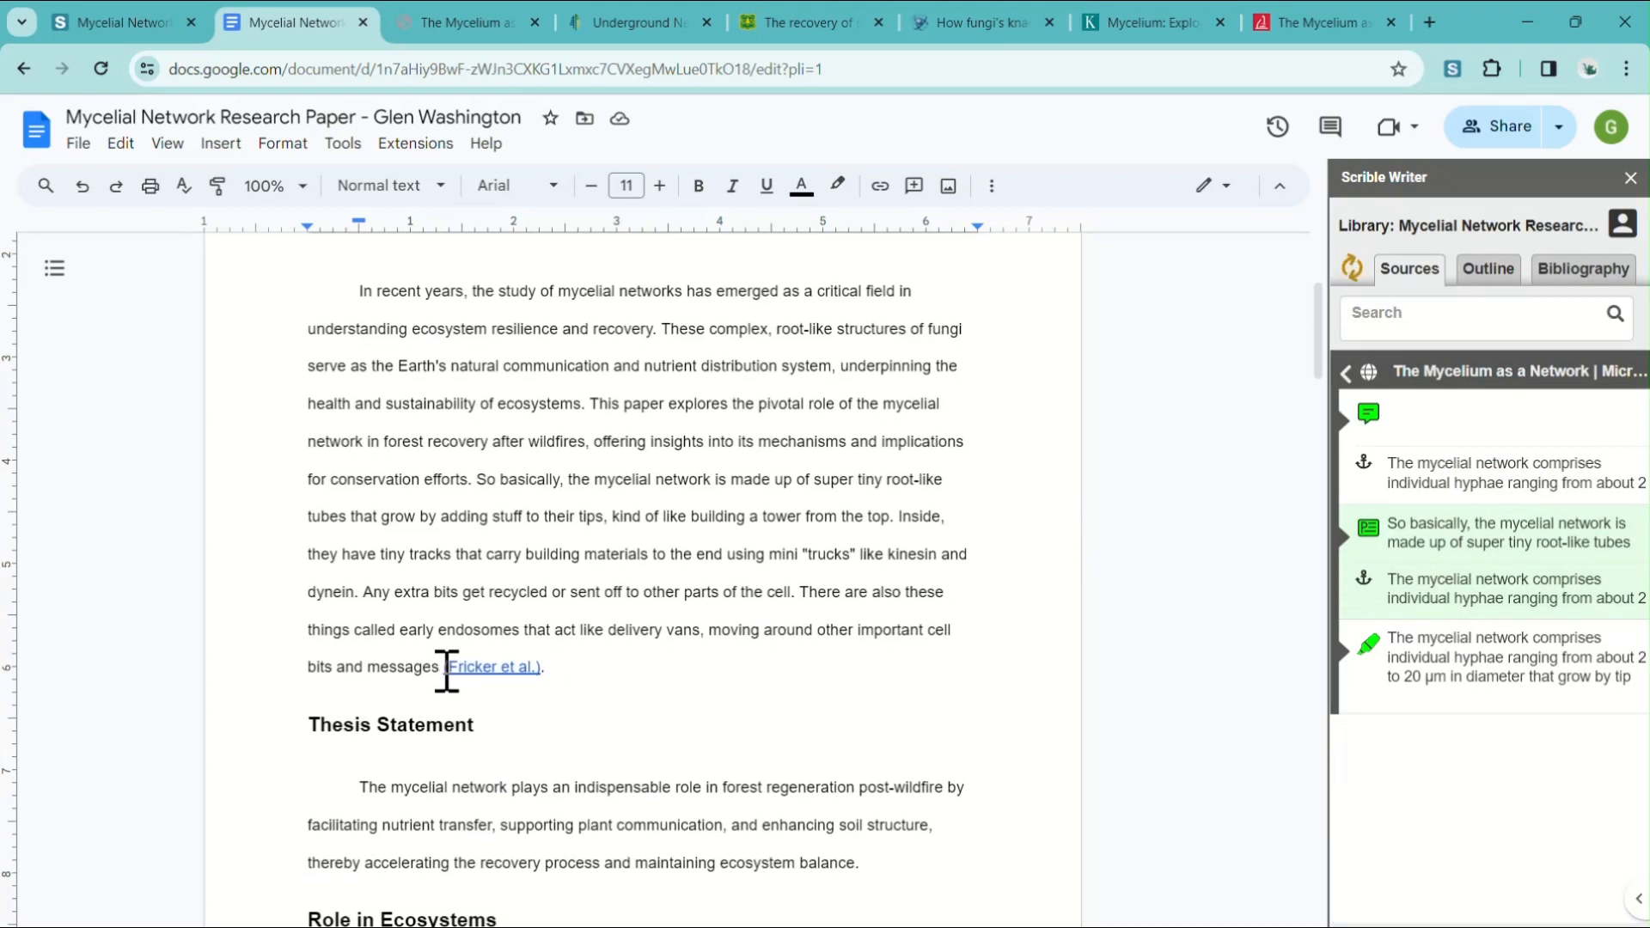
drag(447, 670, 564, 675)
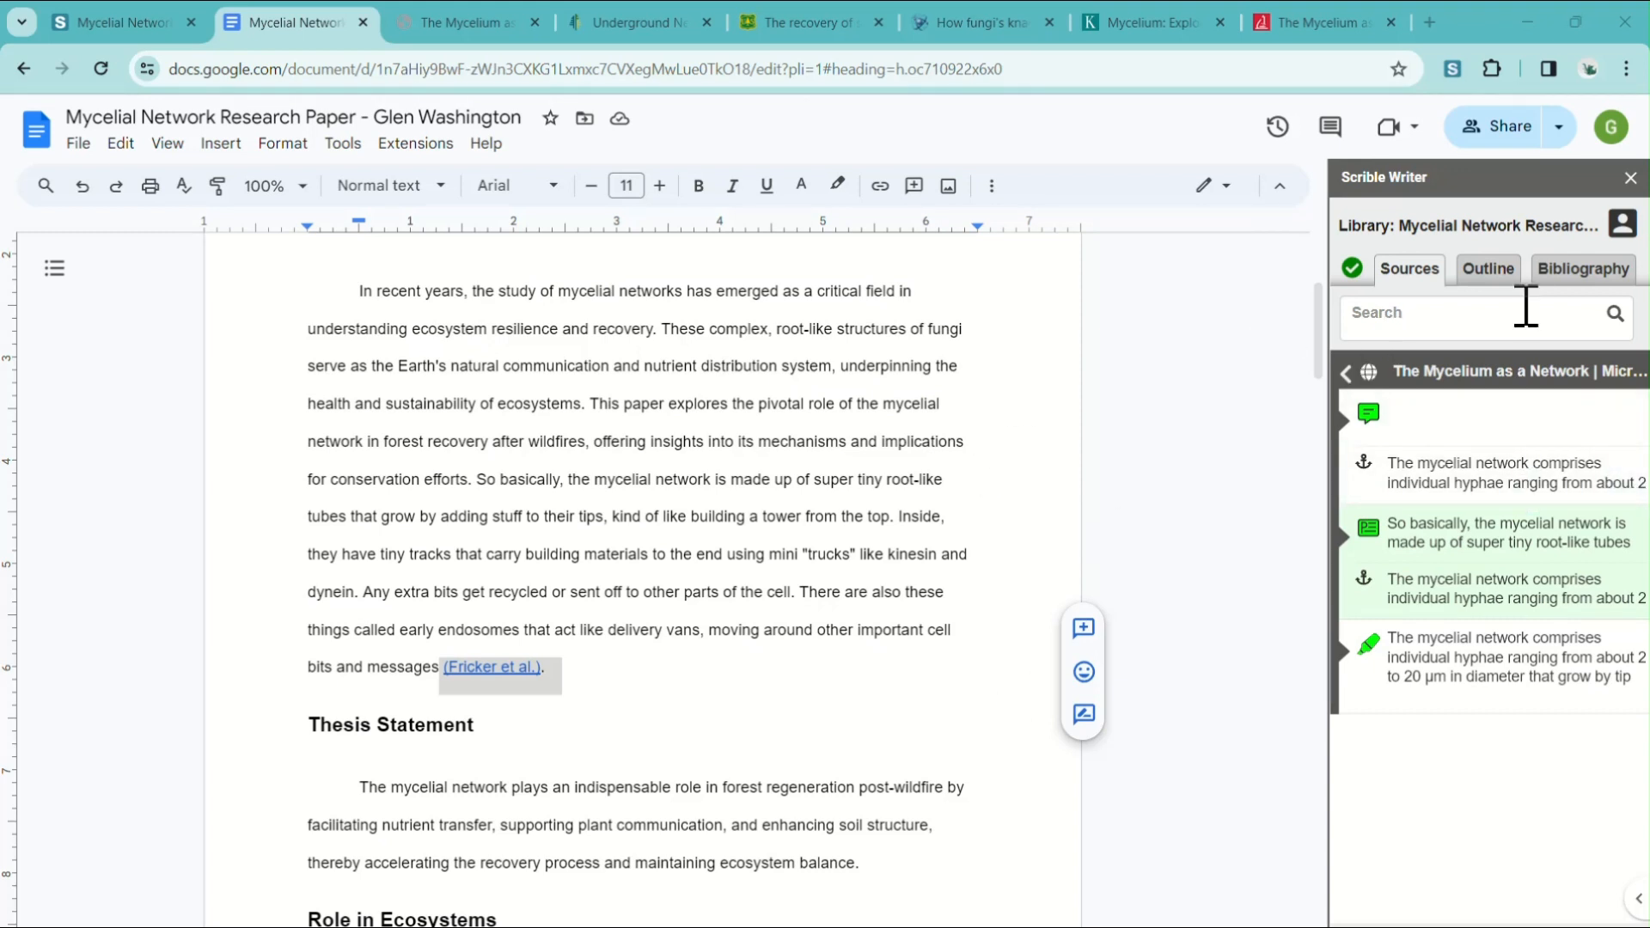
click(1581, 276)
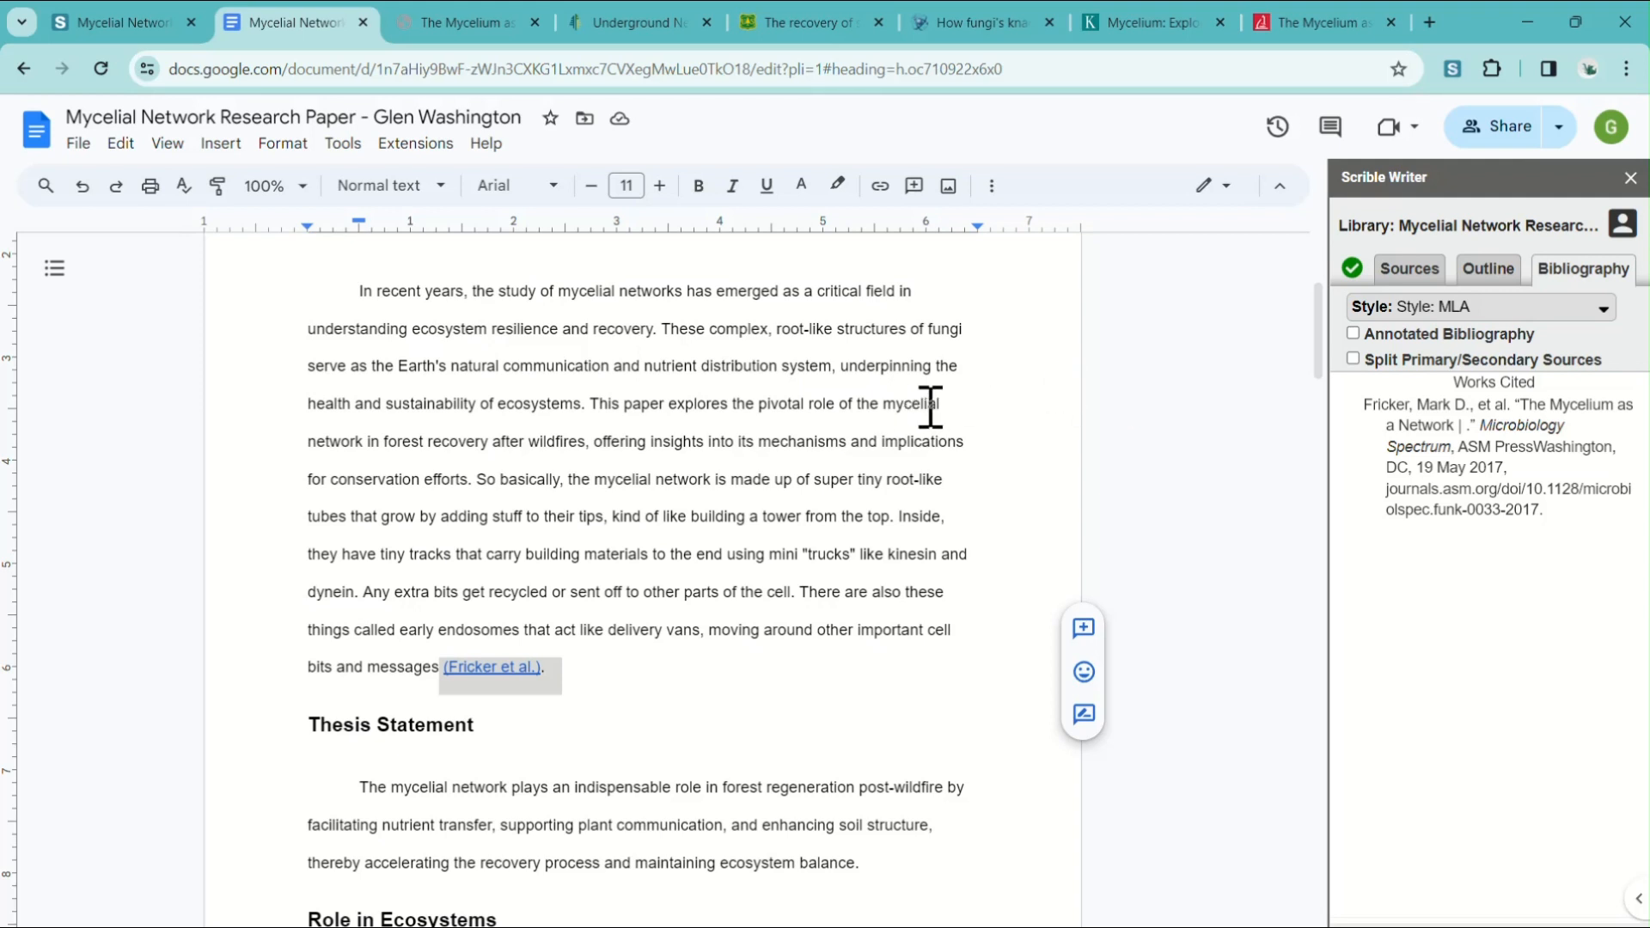
scroll(862, 460, down, 15)
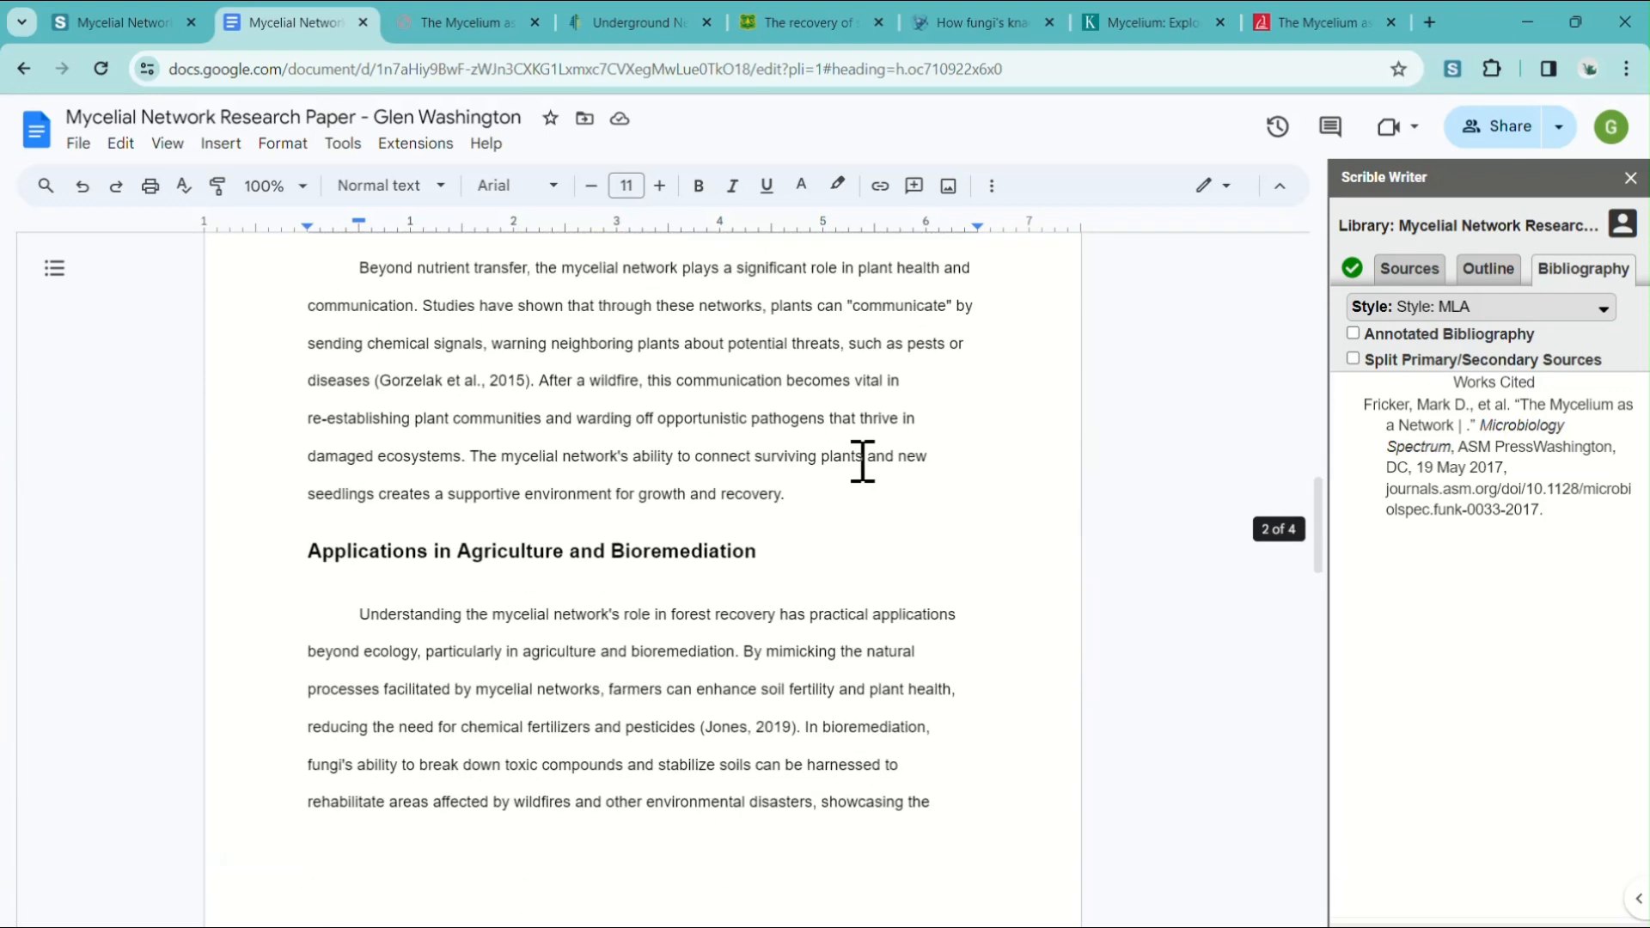
scroll(862, 460, down, 12)
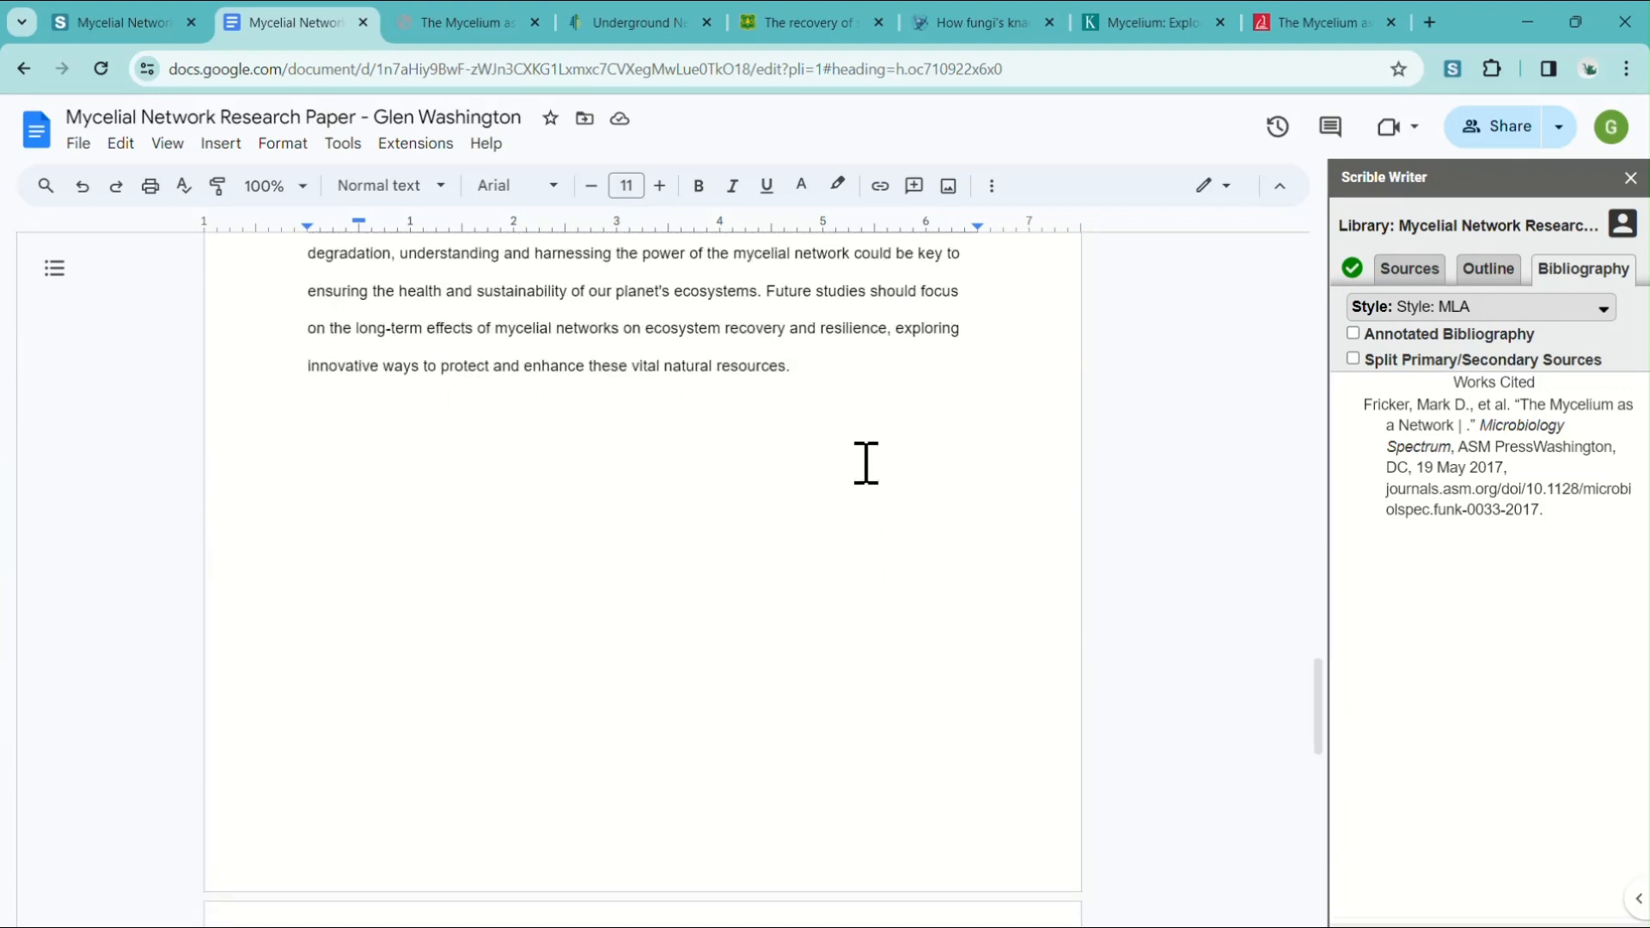
scroll(866, 462, down, 10)
scroll(894, 460, up, 2)
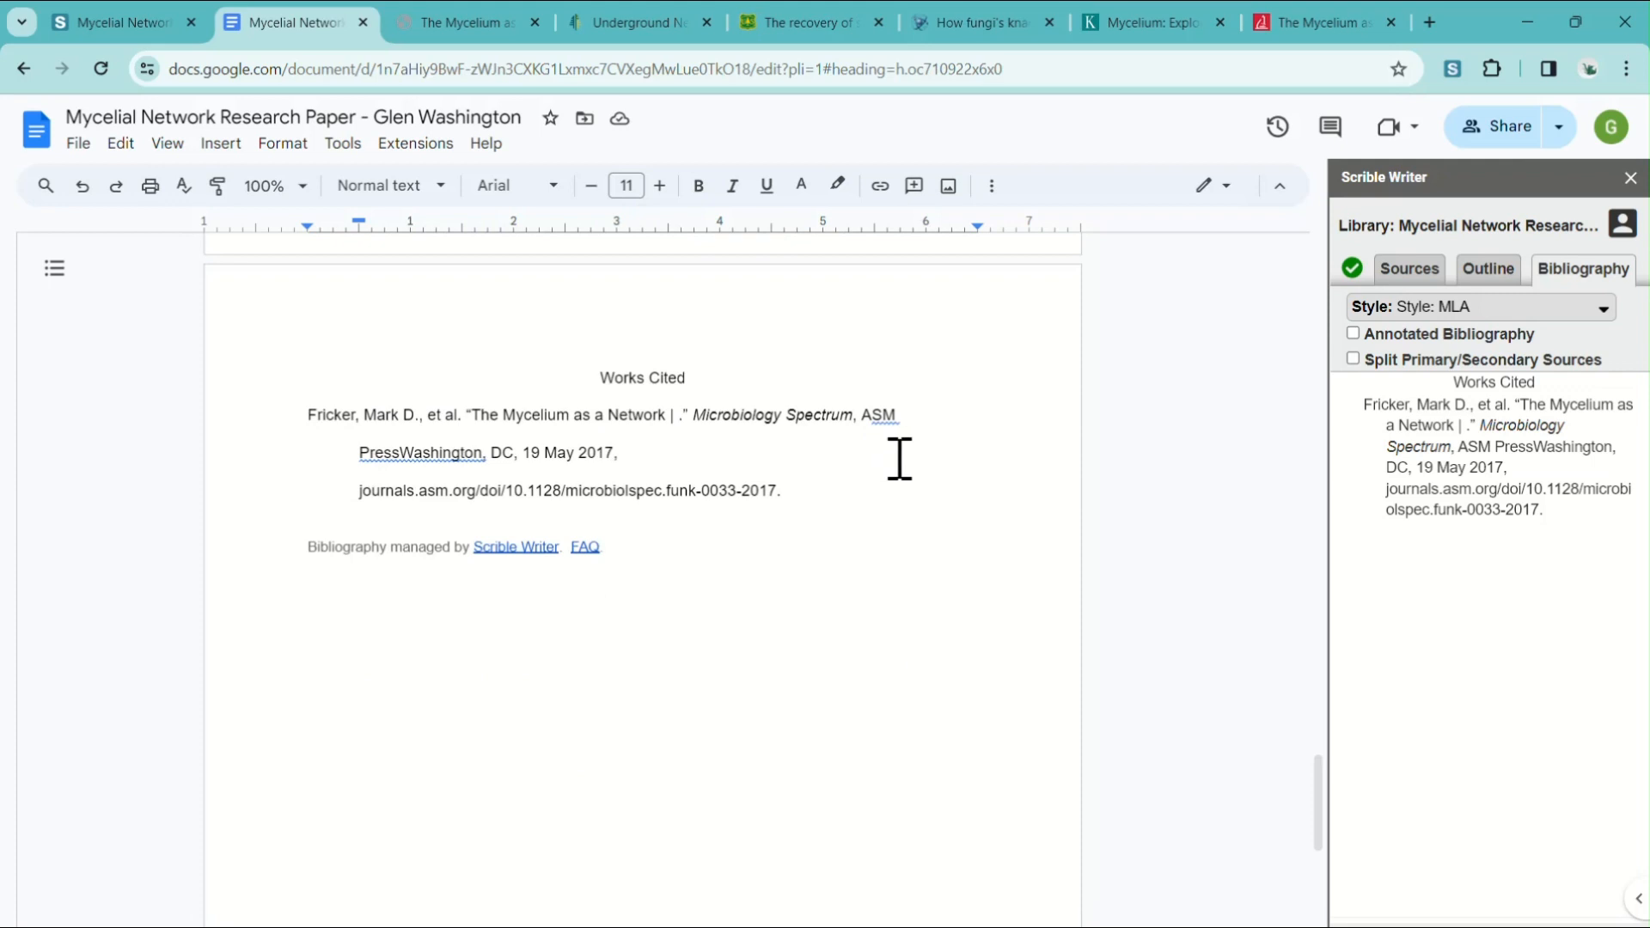